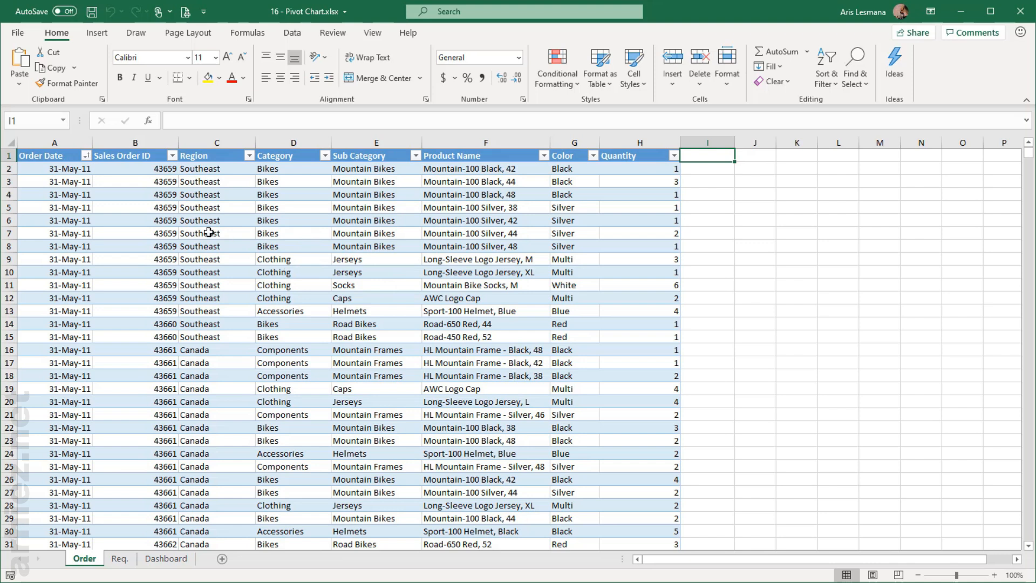
- Check the table name assigned to the order data on the Order sheet
click(196, 219)
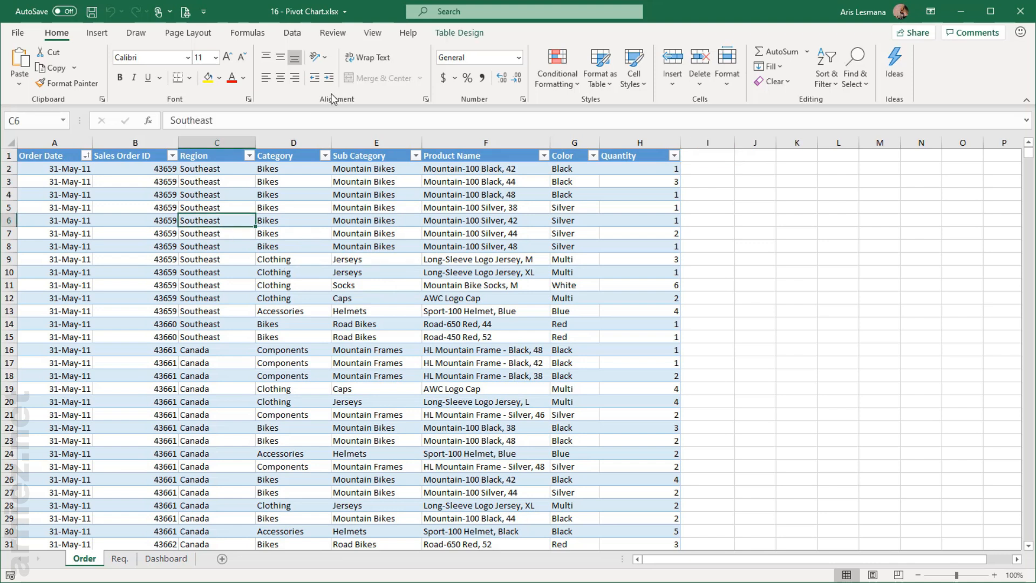
click(459, 32)
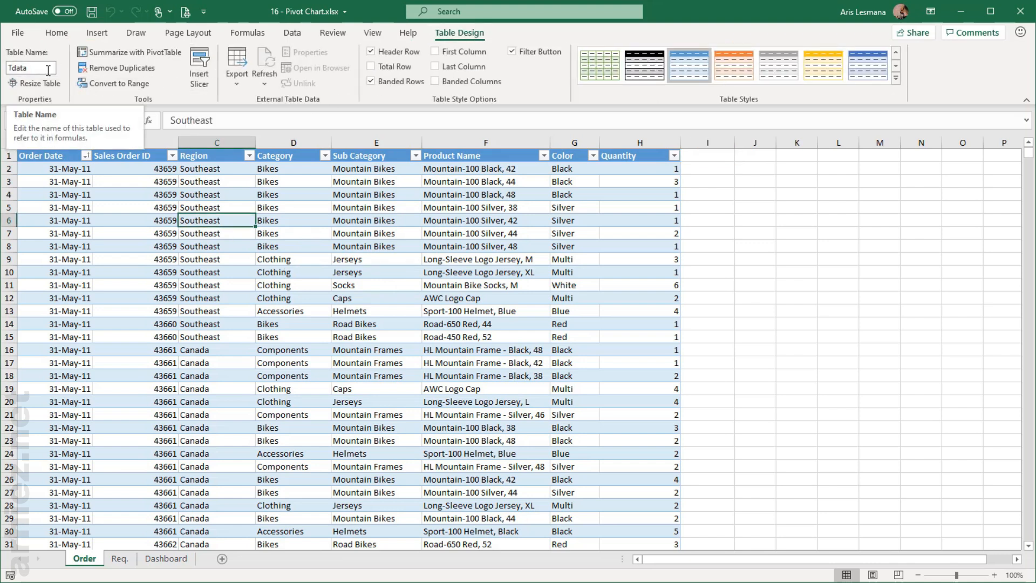
click(290, 348)
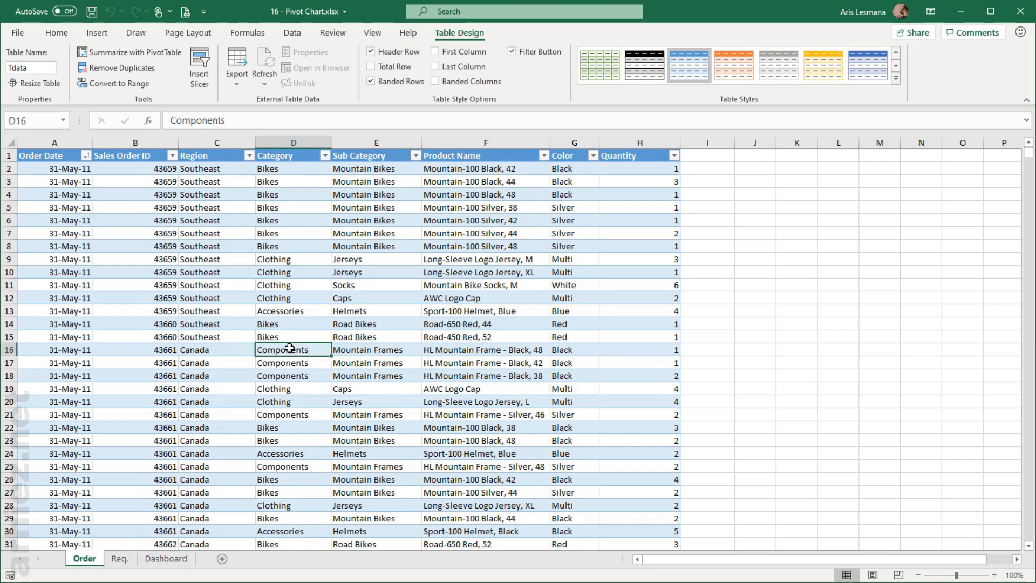
- Read through the listed data analysis requirements on the Req. sheet
click(120, 559)
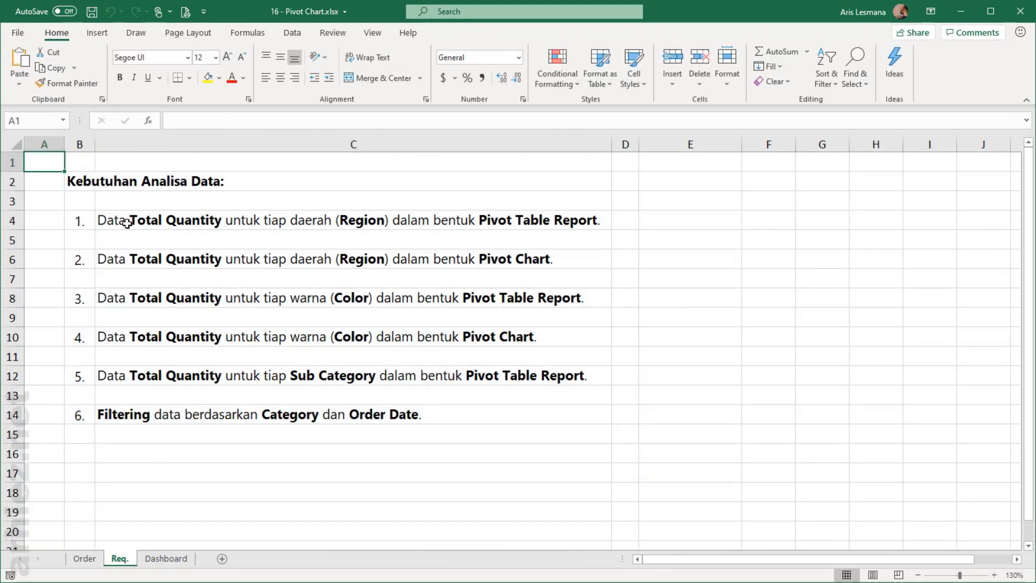
click(196, 216)
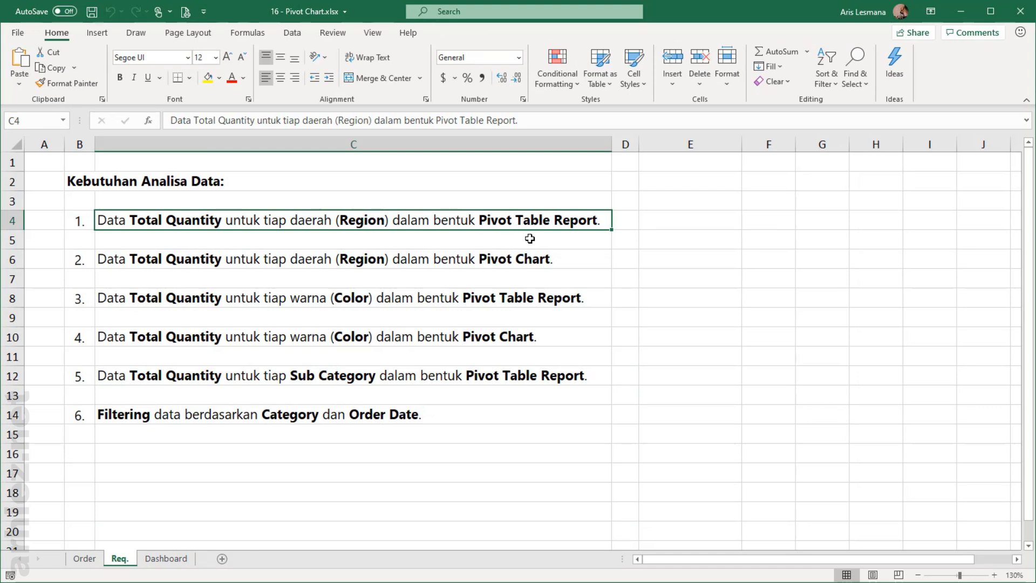
click(519, 260)
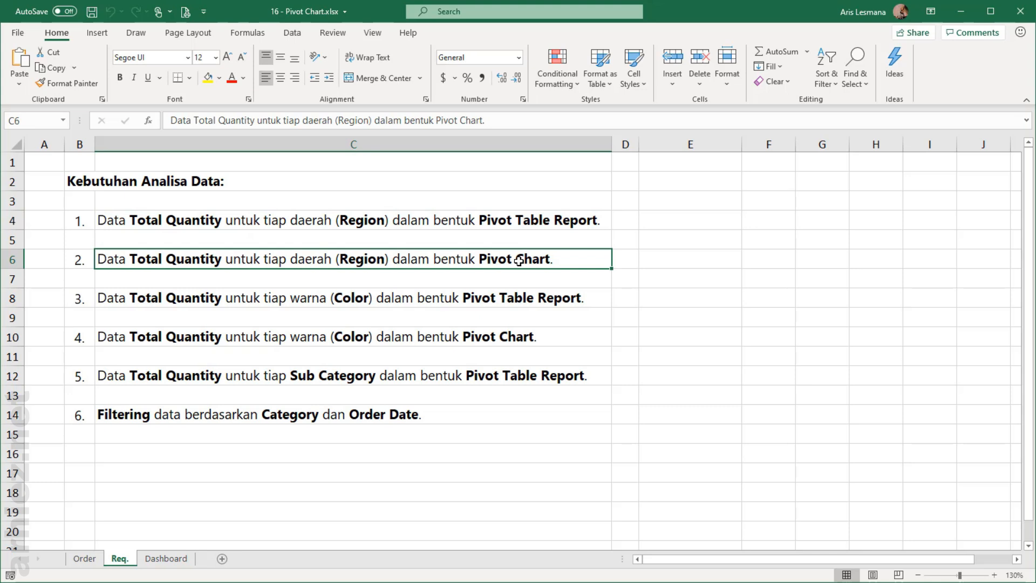
click(186, 301)
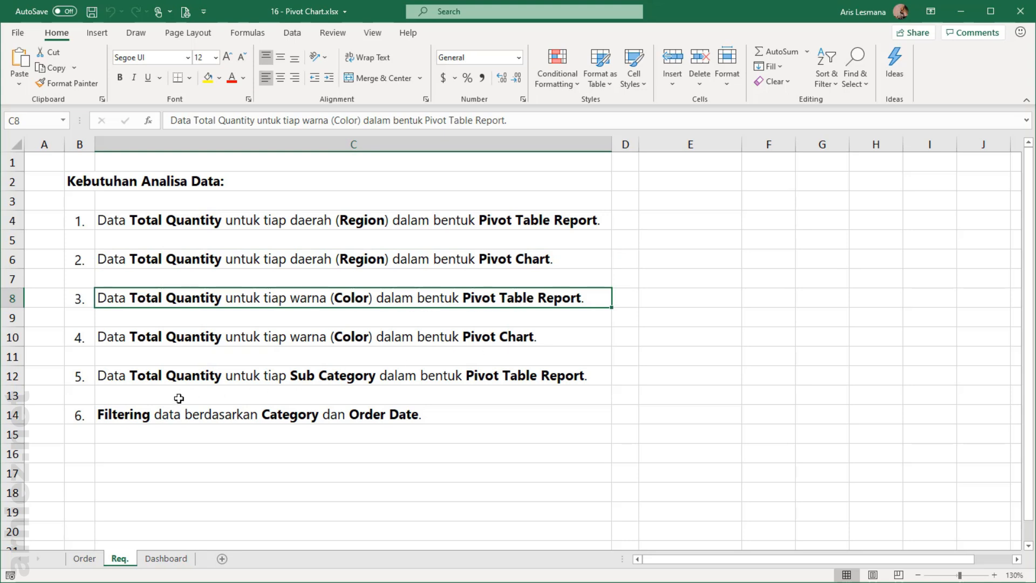
click(254, 374)
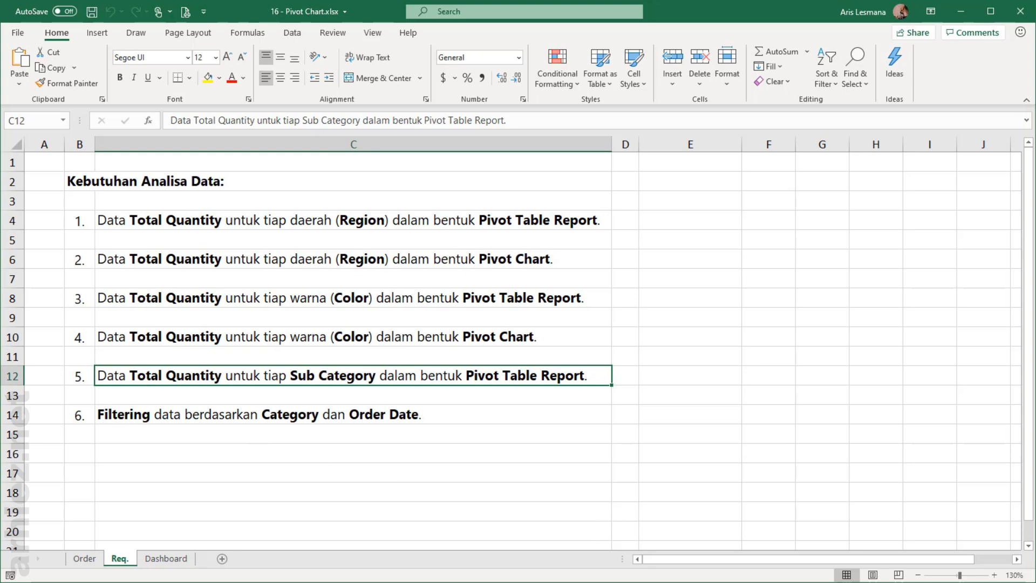
- Examine the Region and Color pivot tables on the Dashboard sheet, including their PivotTable names and field layouts
click(175, 556)
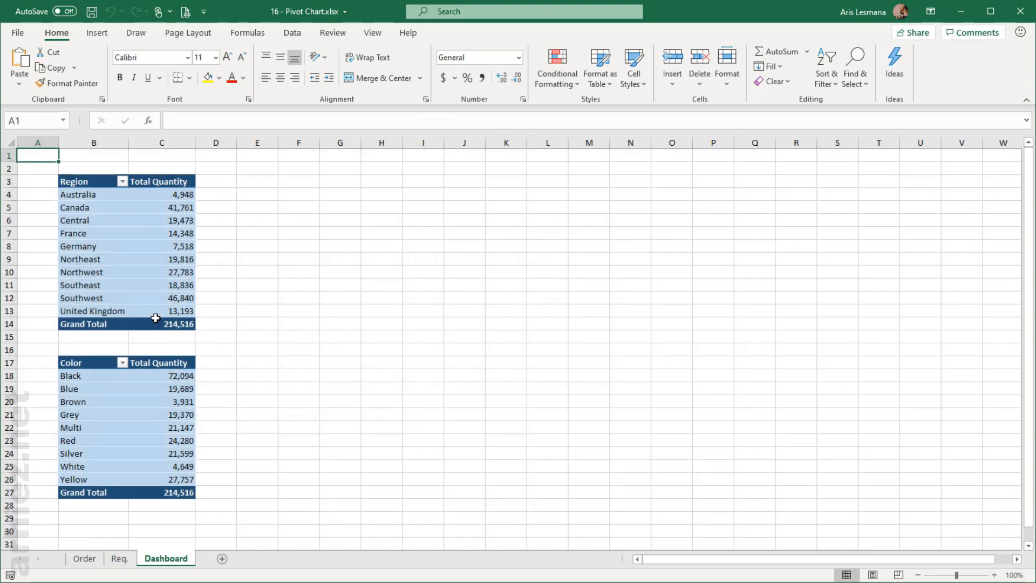
click(147, 265)
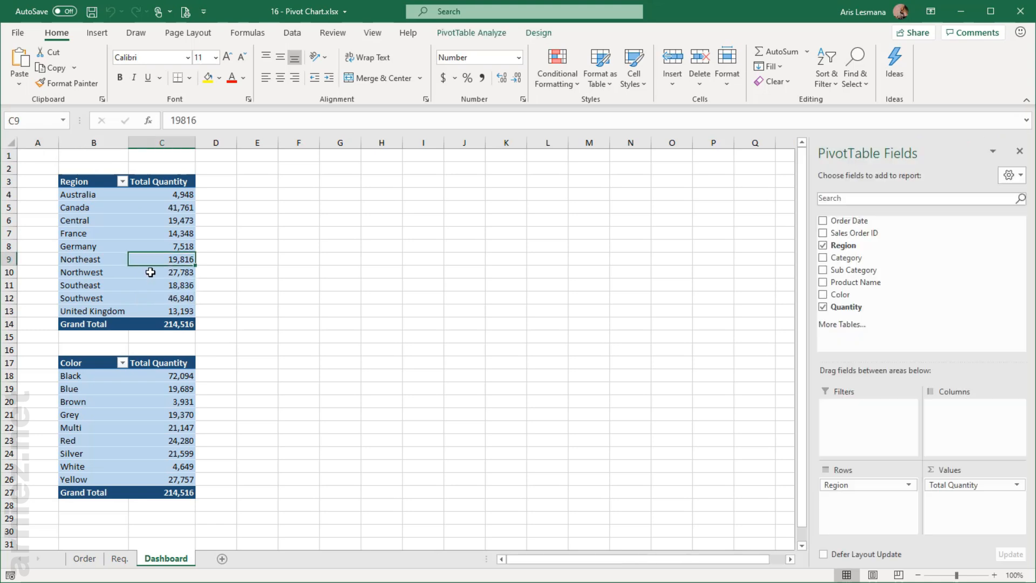
click(467, 33)
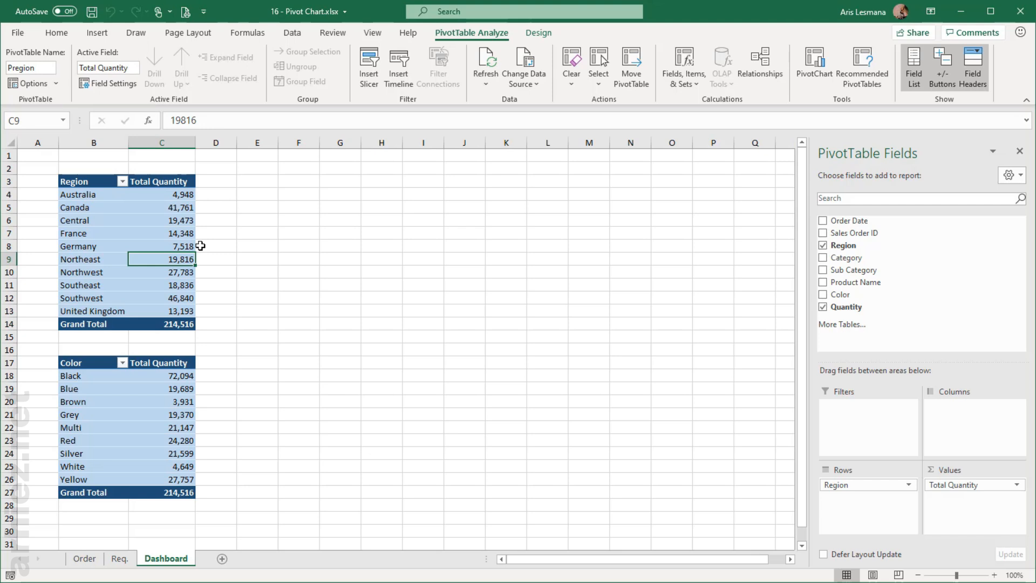
click(148, 403)
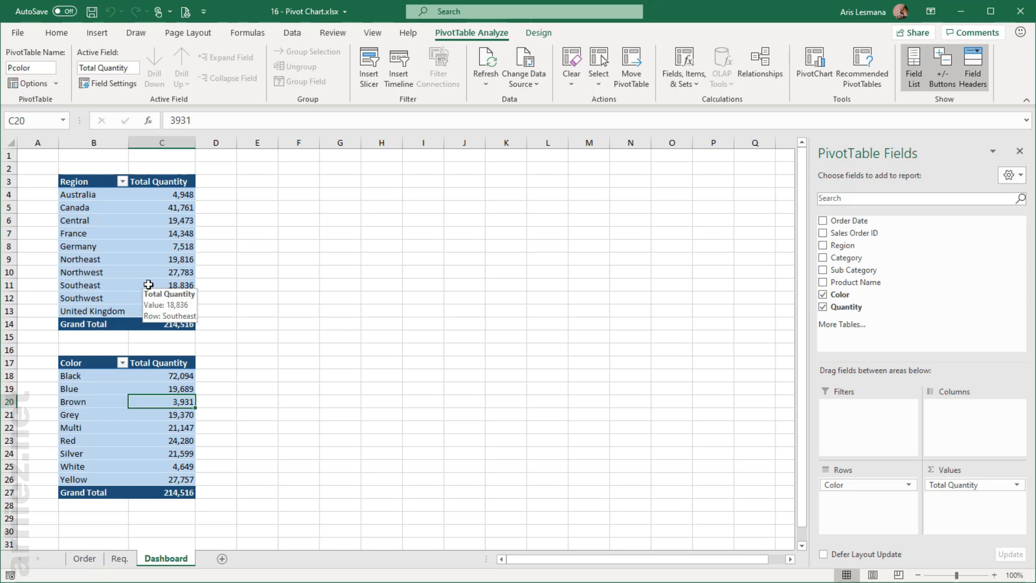
click(165, 390)
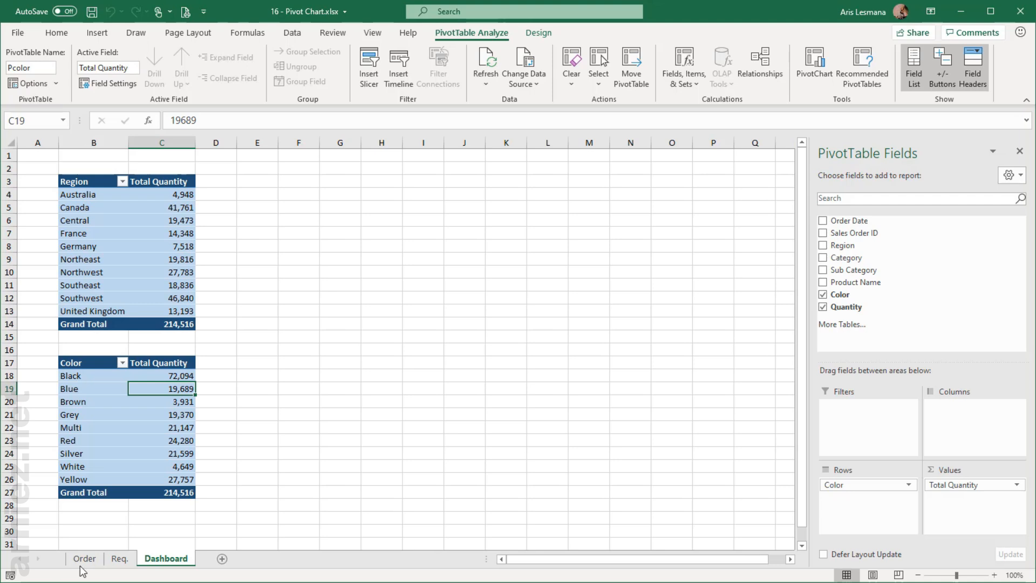
- Fill cells D4 and D8 on the Req. sheet yellow to mark requirements 1 and 3 as done
click(120, 559)
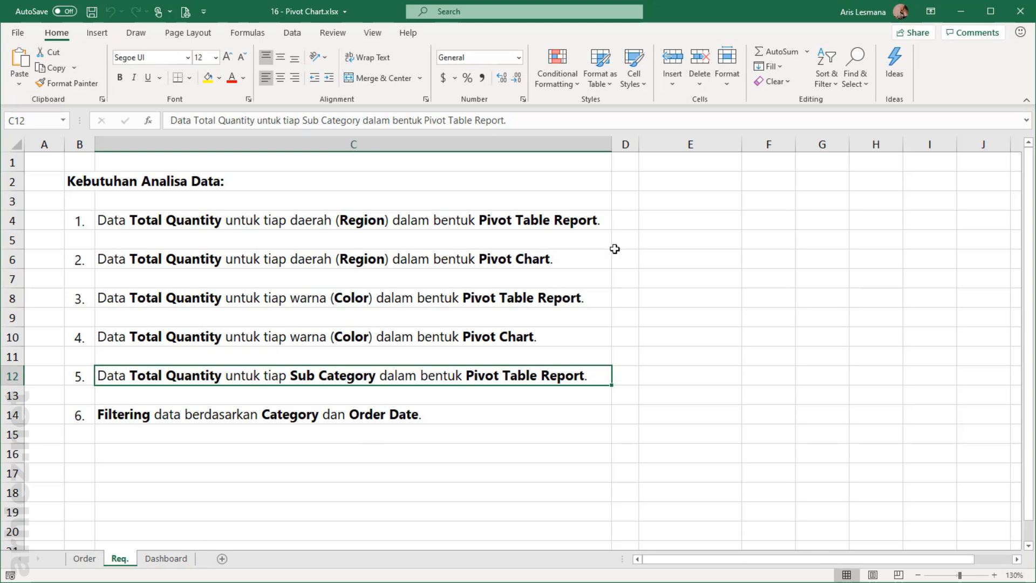
click(620, 220)
click(208, 77)
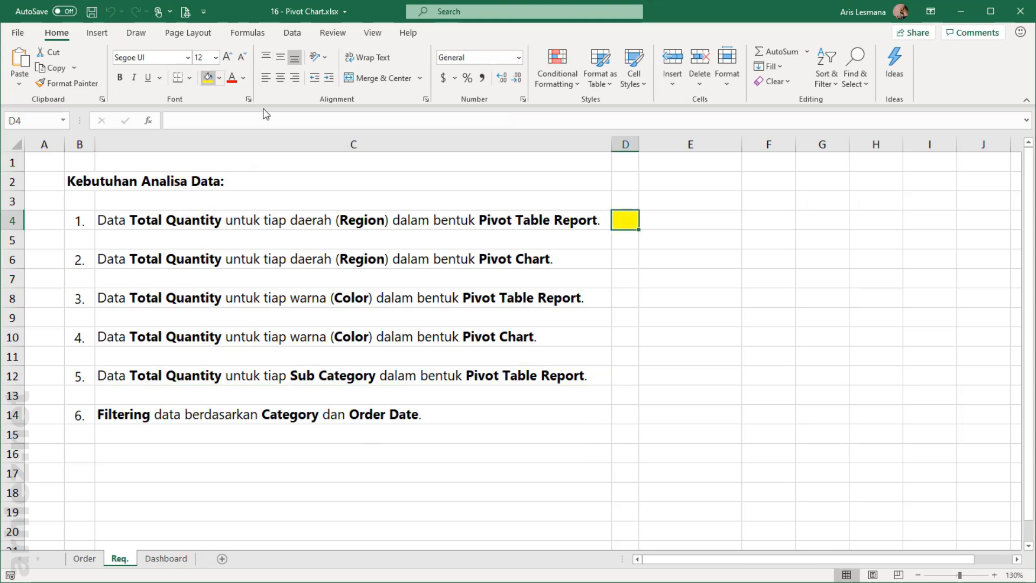
click(624, 298)
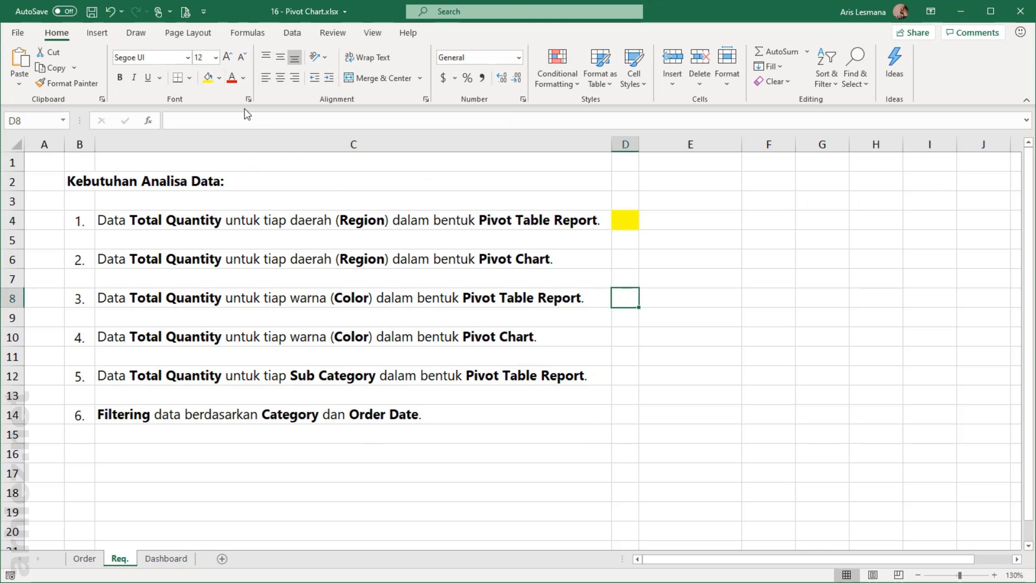
click(209, 78)
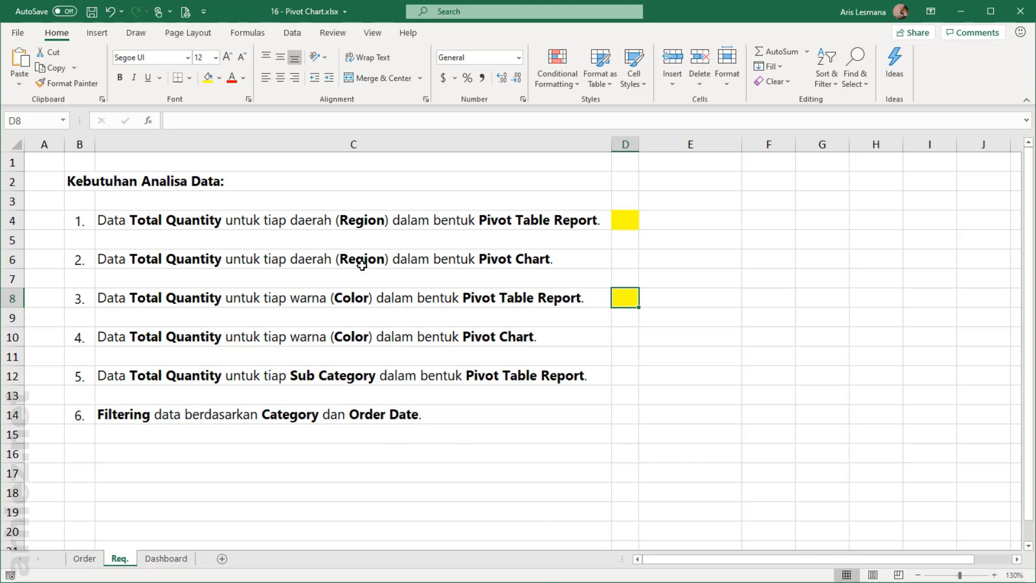
click(628, 261)
click(621, 335)
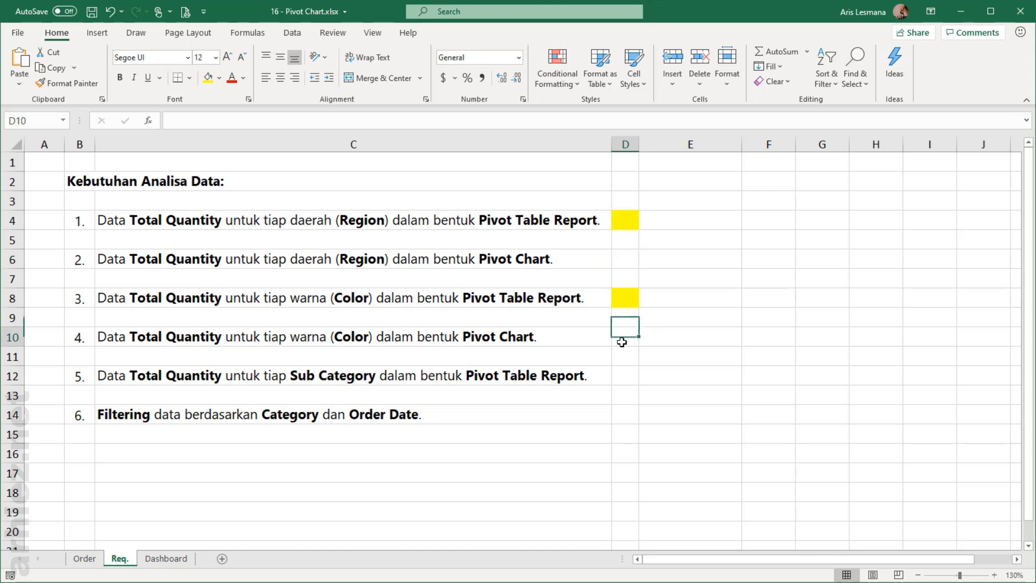
- Insert a Clustered Column PivotChart from the Dashboard's Region pivot table and place it beside that table
click(157, 560)
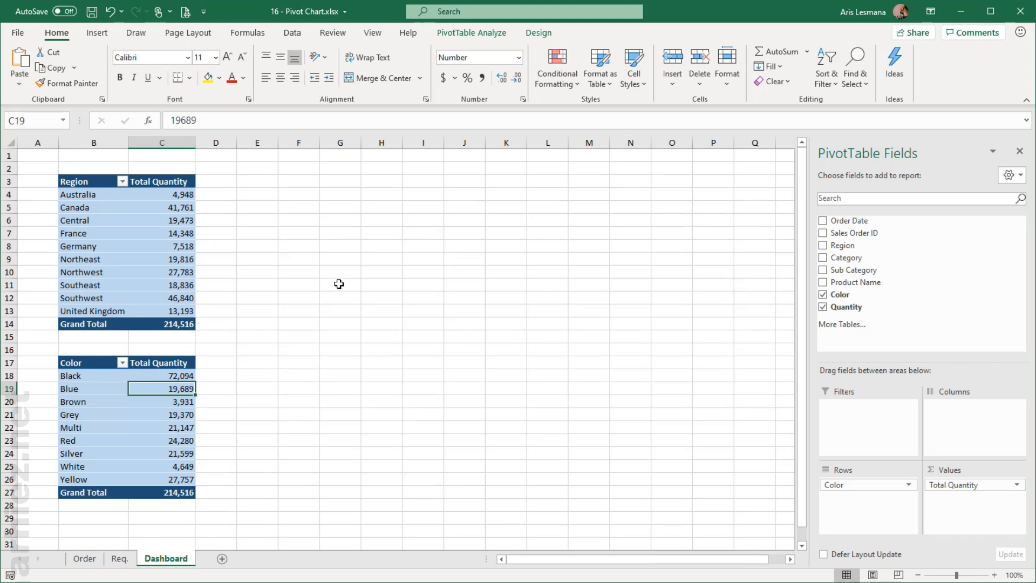
click(148, 272)
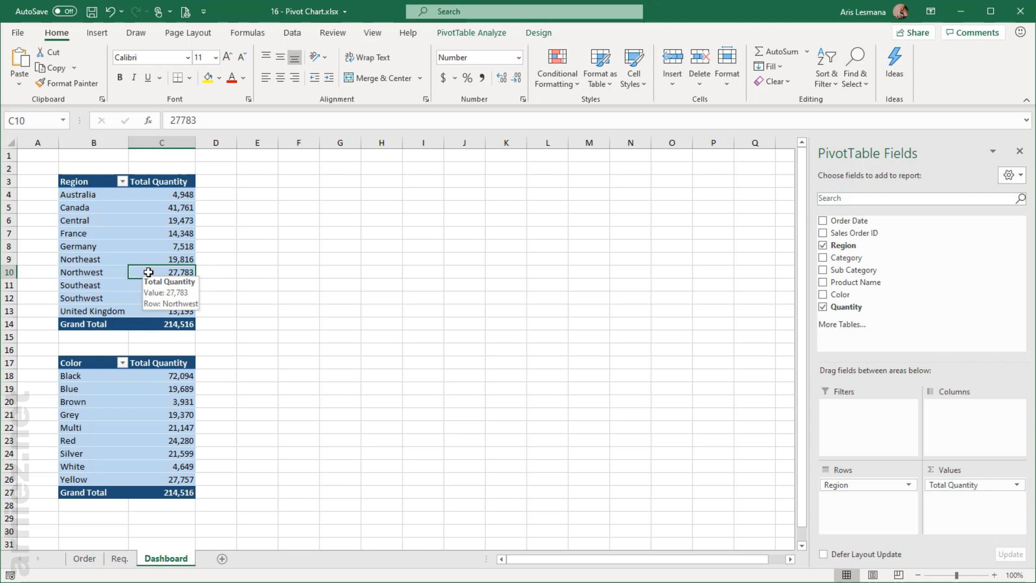
click(281, 271)
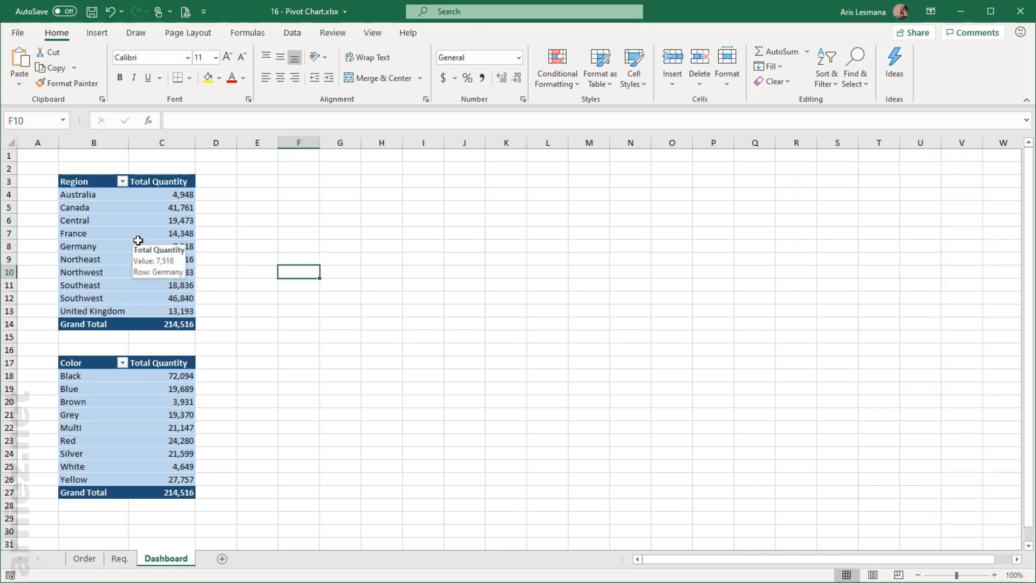
click(94, 205)
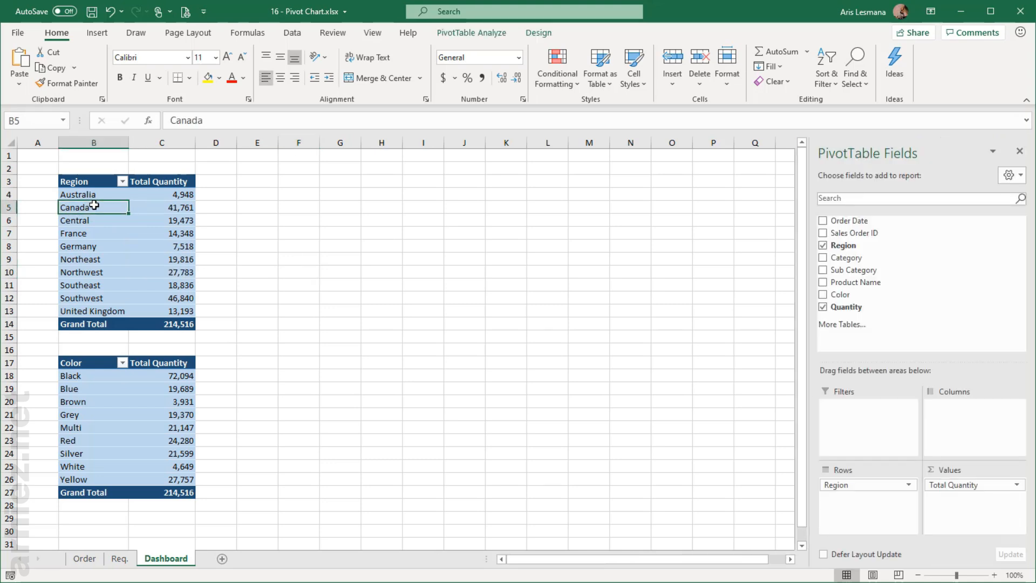
click(221, 256)
click(166, 247)
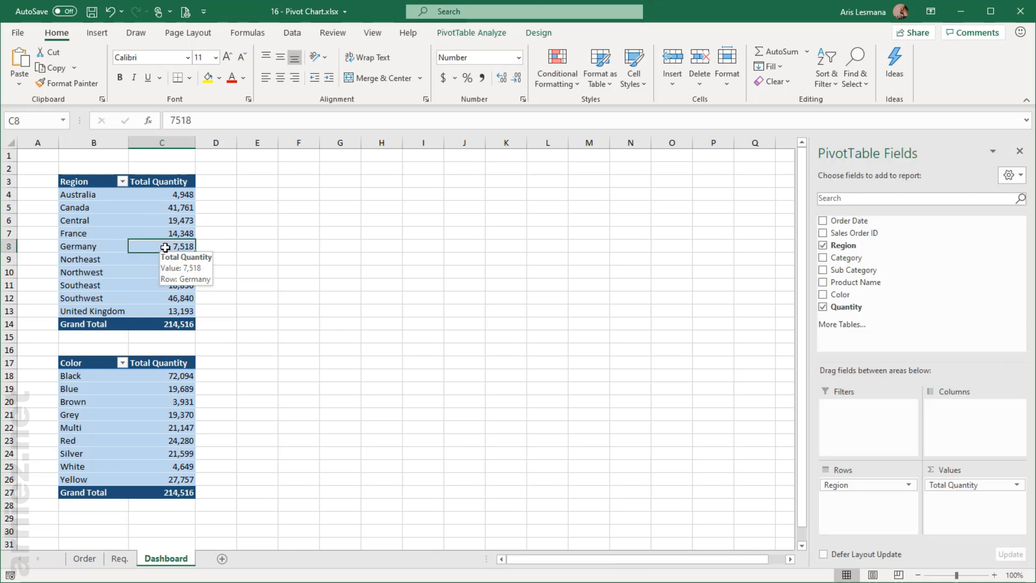
click(488, 38)
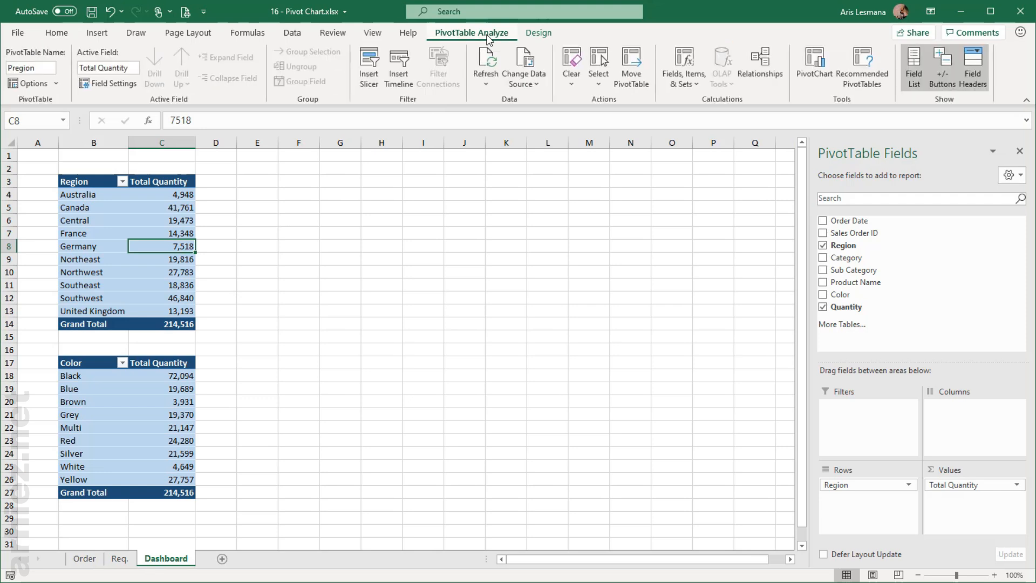
click(813, 74)
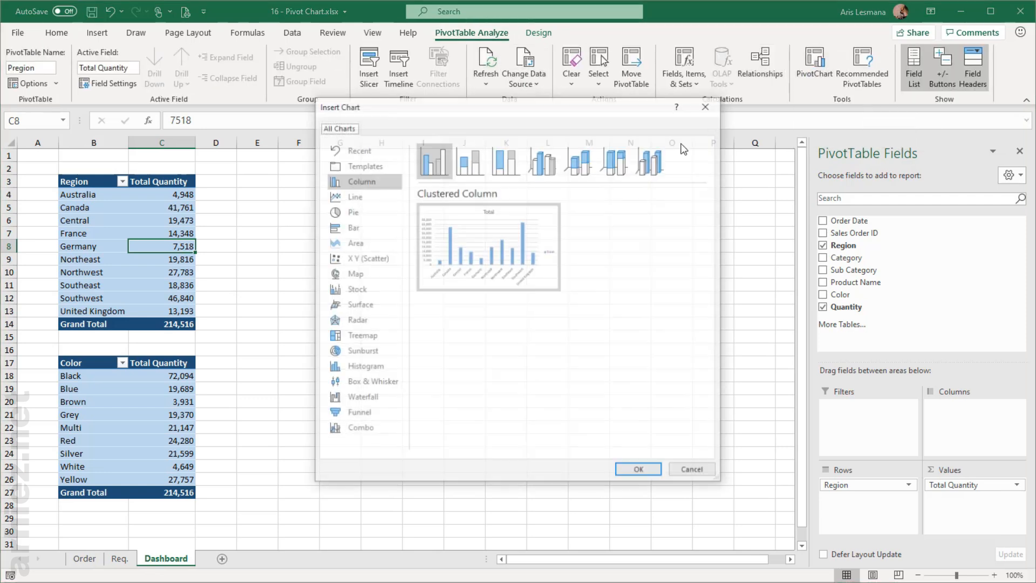
click(640, 474)
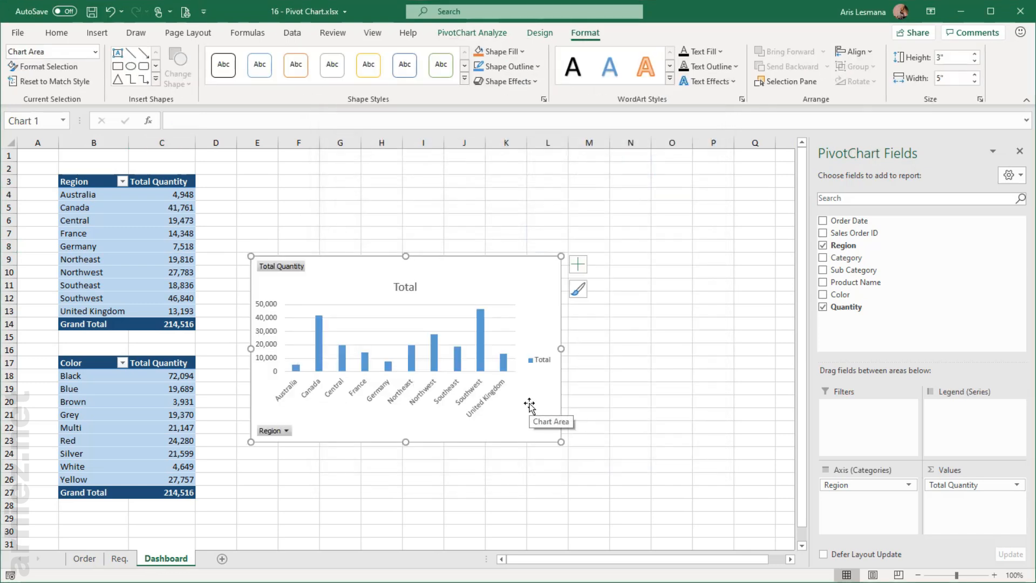
drag(513, 268, 561, 196)
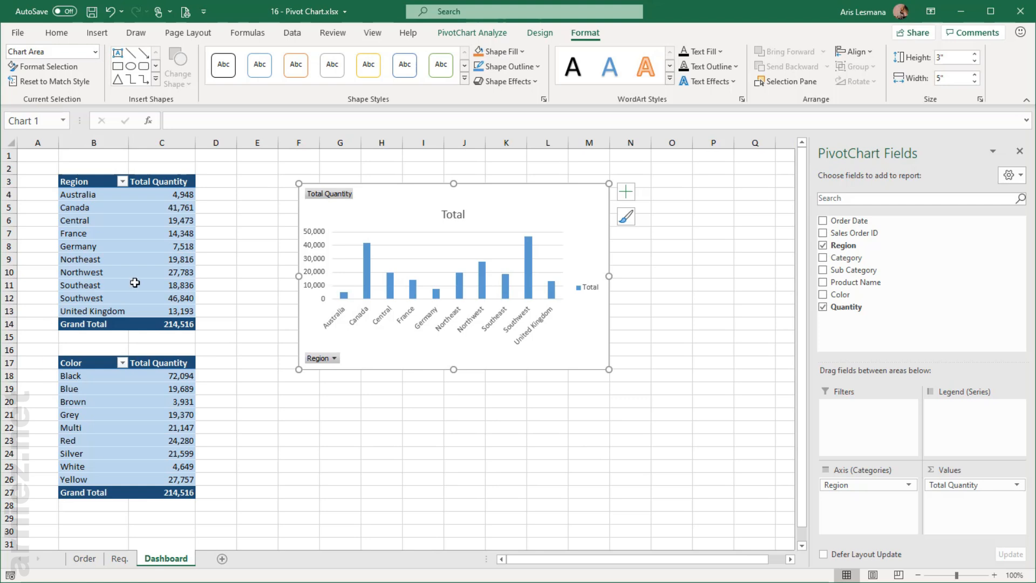
- Add the Category field to the Region pivot table's columns and move the PivotChart clear of the table
click(134, 282)
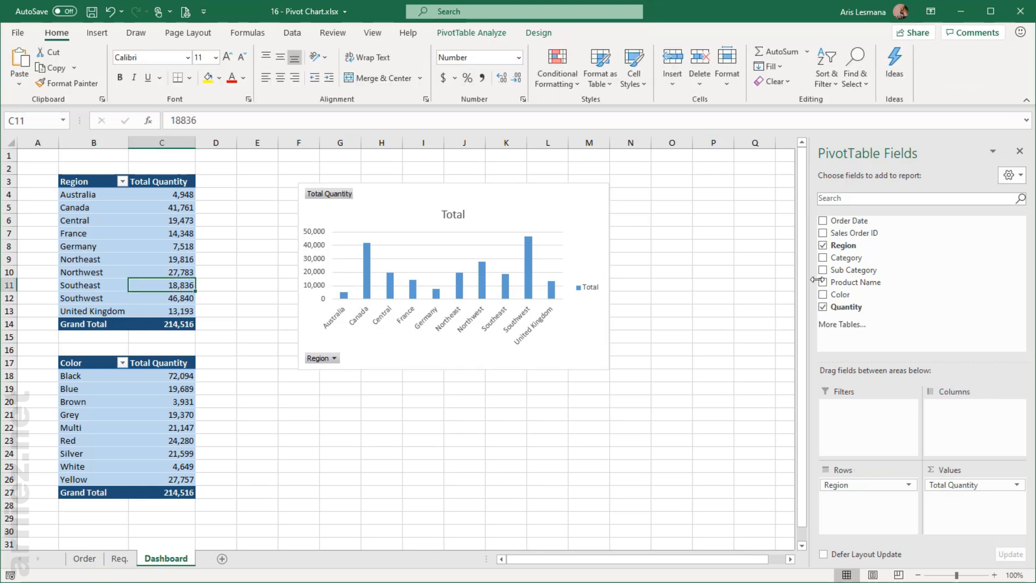
drag(857, 259, 949, 419)
drag(595, 202, 700, 206)
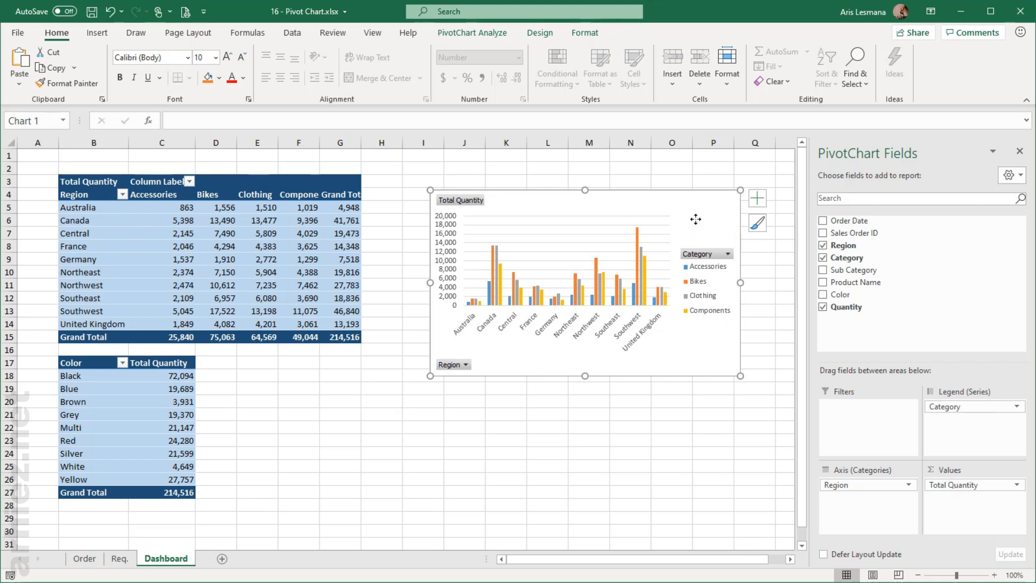
- Delete the PivotChart and remove the Category field from the Region pivot table's columns
key(Delete)
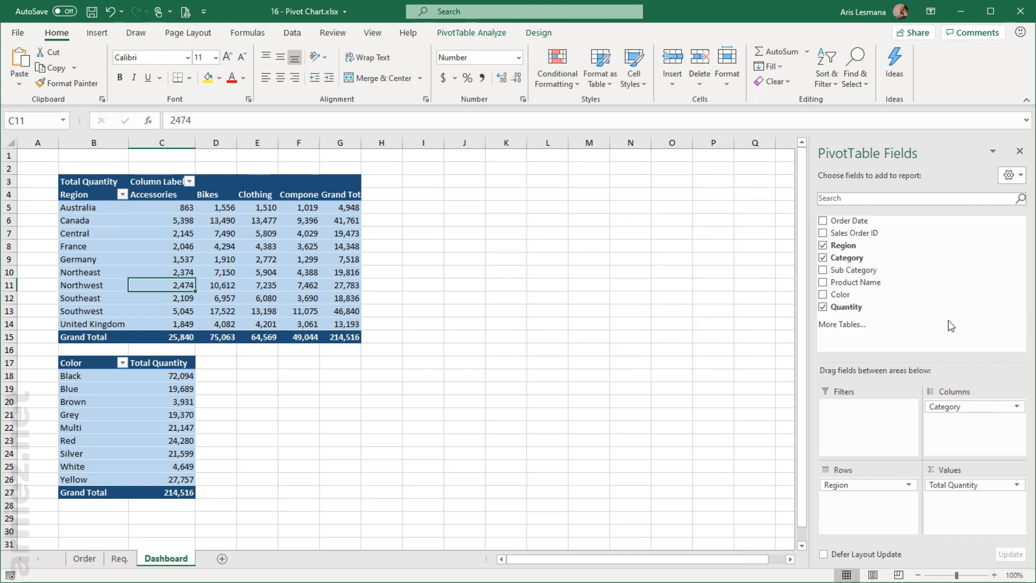
drag(960, 409, 902, 293)
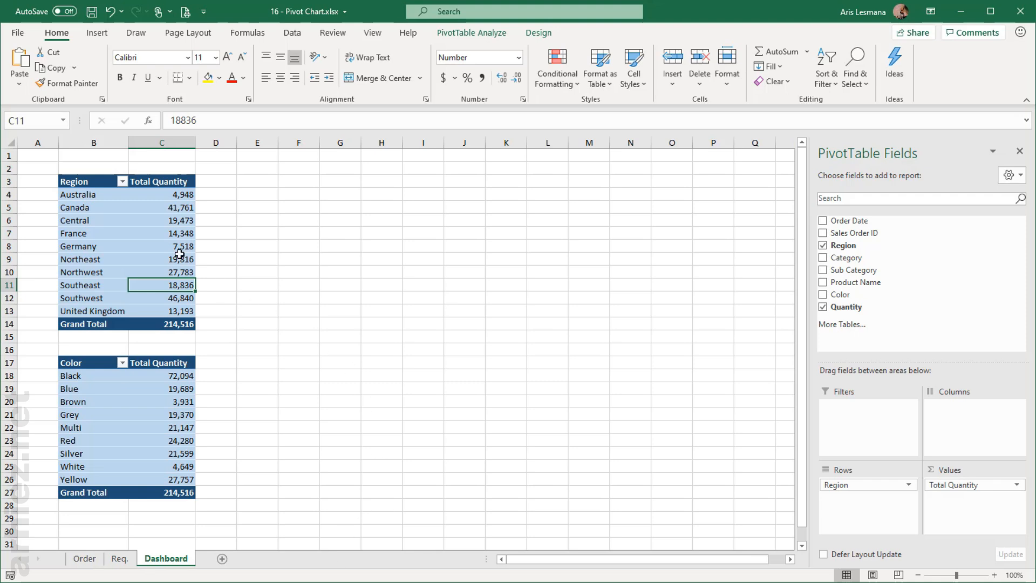
click(157, 263)
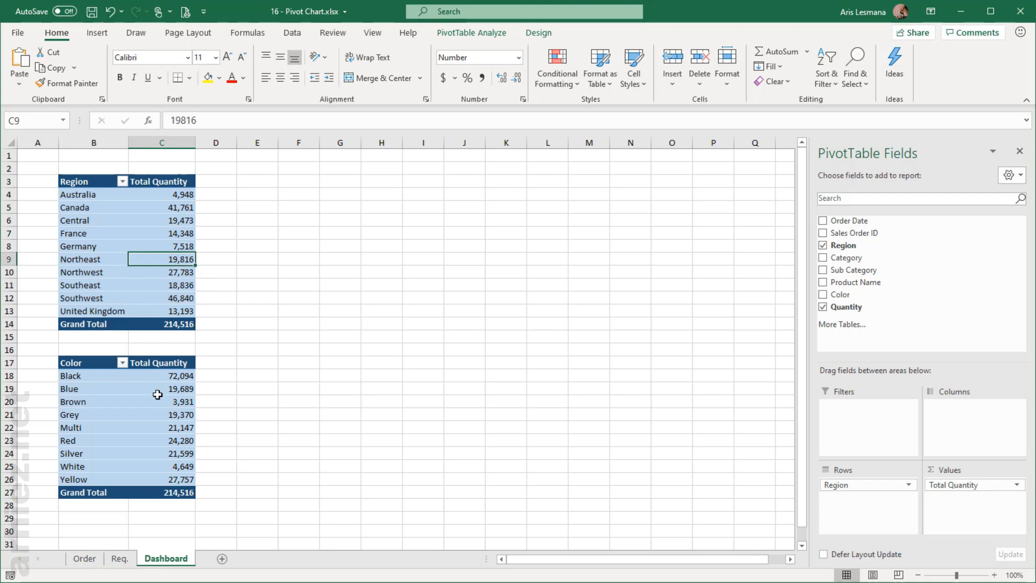
- Copy the Region pivot table in B3:C14 and paste the copy at cell E4 of the Dashboard sheet
click(162, 431)
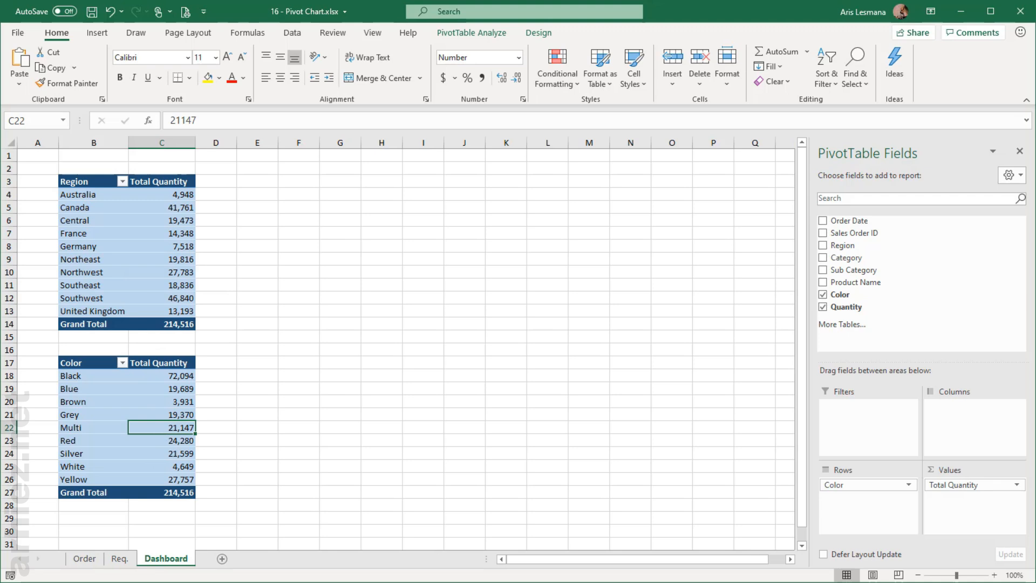
click(324, 322)
drag(84, 181, 163, 324)
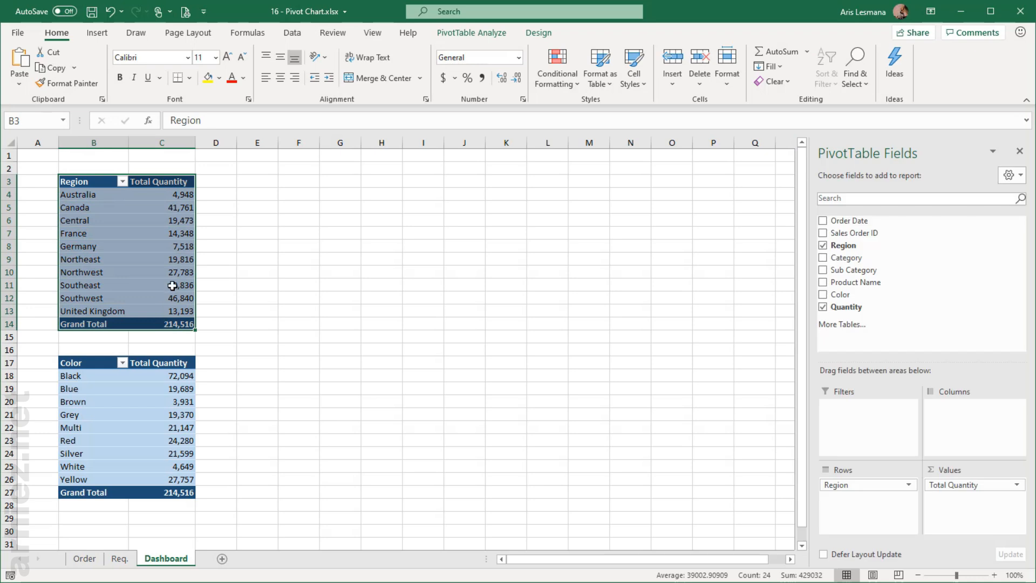
right_click(172, 285)
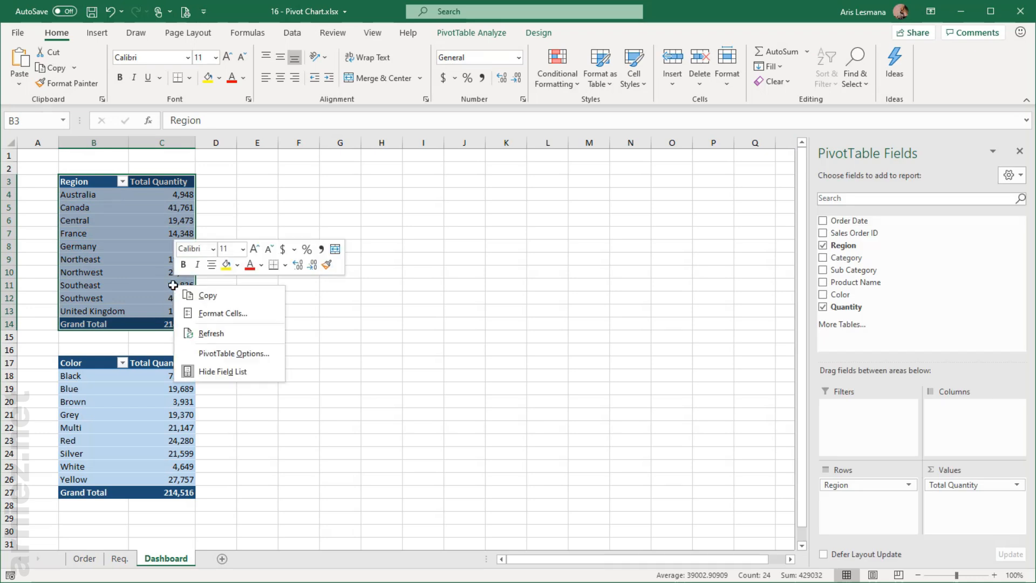
click(206, 296)
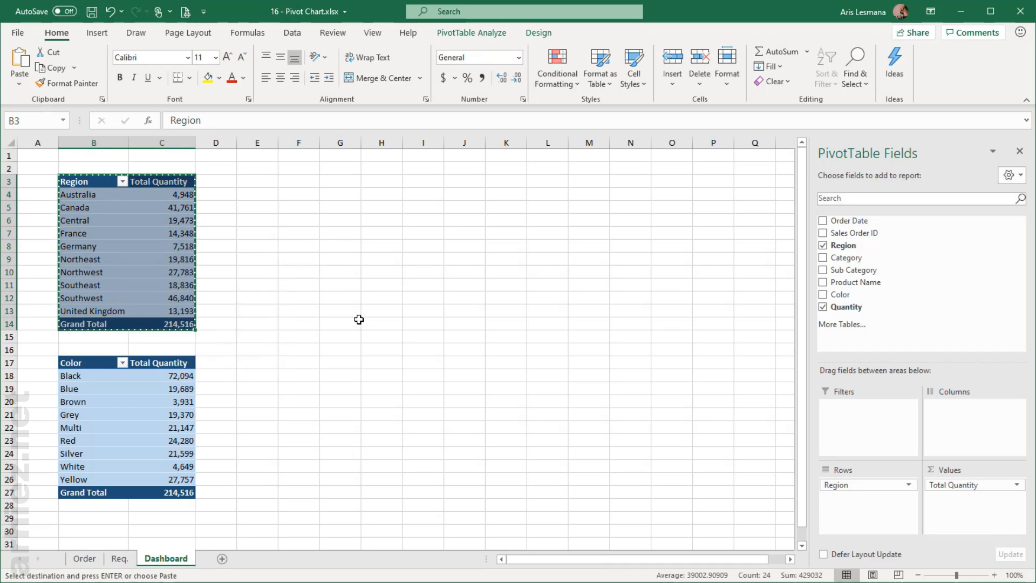
click(267, 197)
key(ctrl+v)
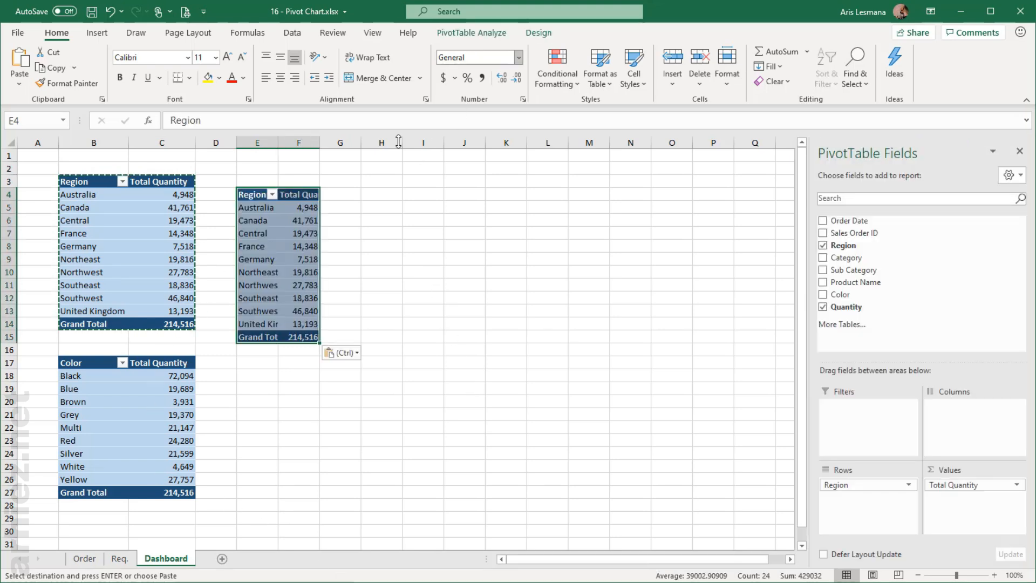
- Rename the copied Region pivot table at E4 as Pregion_chart
click(293, 244)
click(289, 222)
click(488, 35)
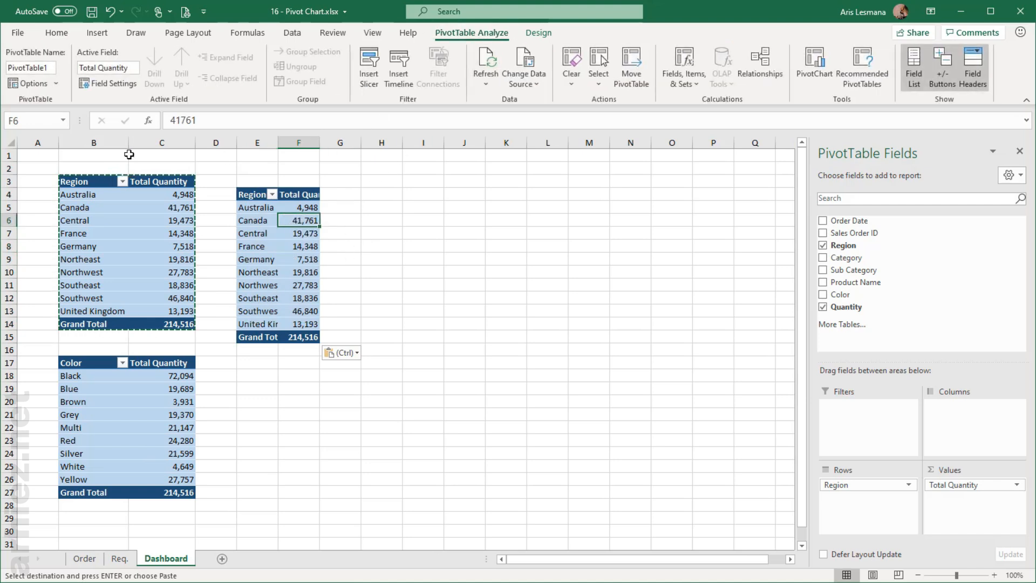
click(52, 68)
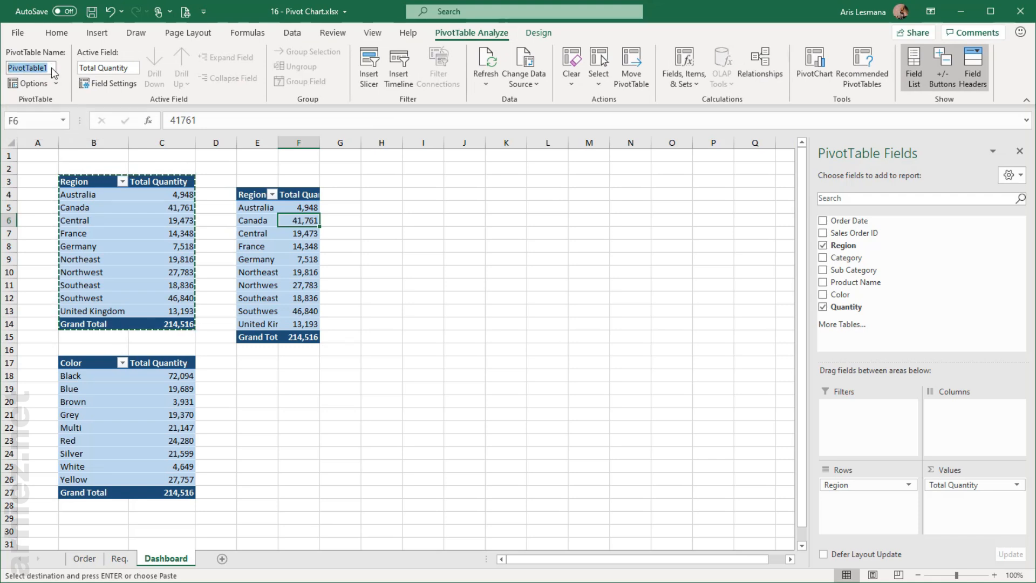
text(P)
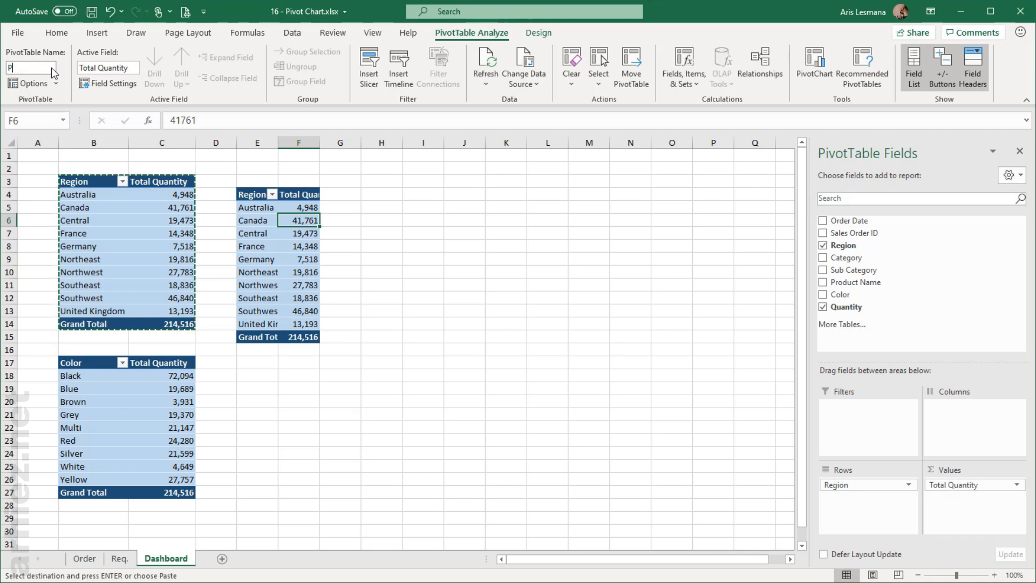
text(region_)
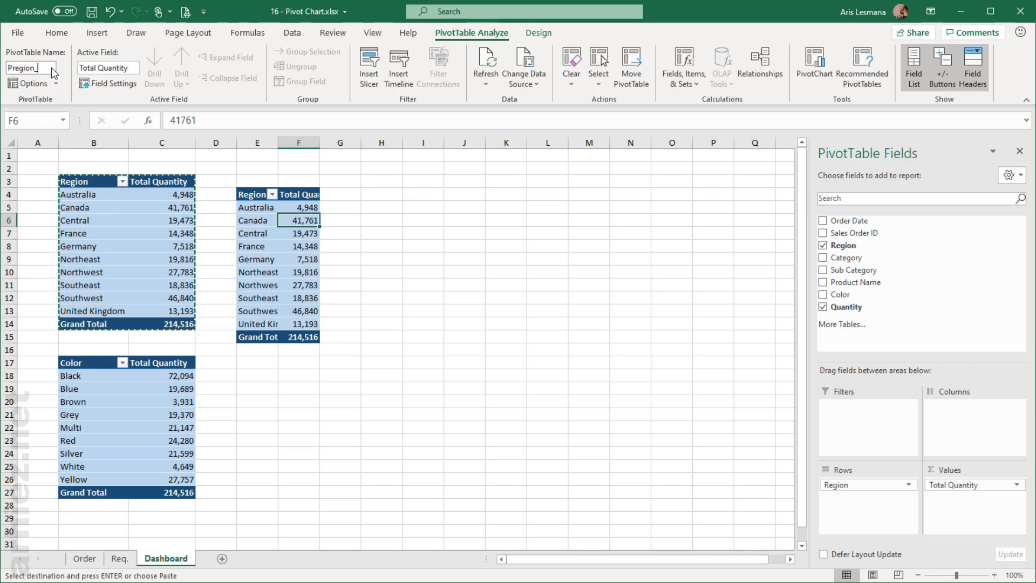
text(chart)
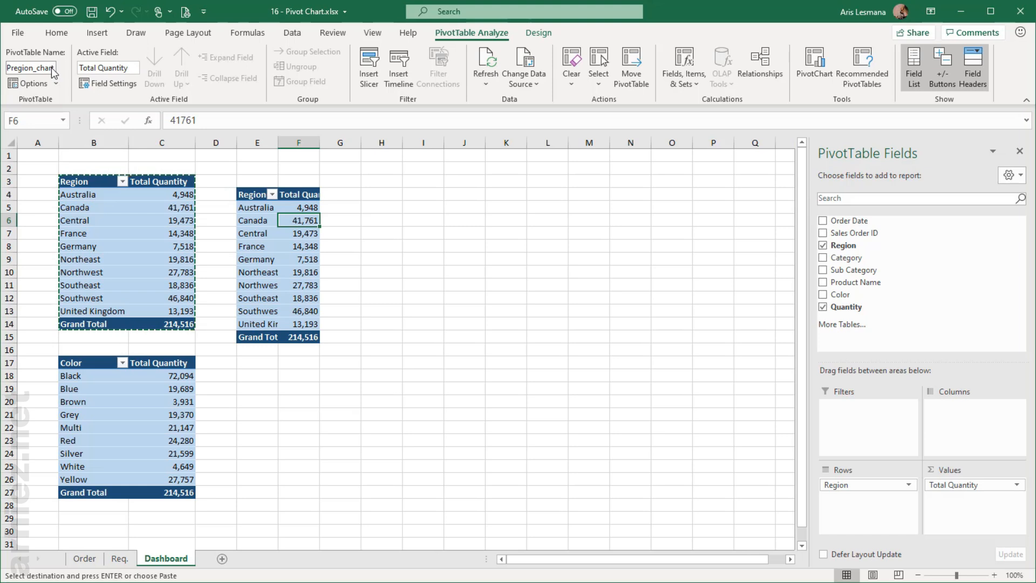
key(Return)
click(366, 257)
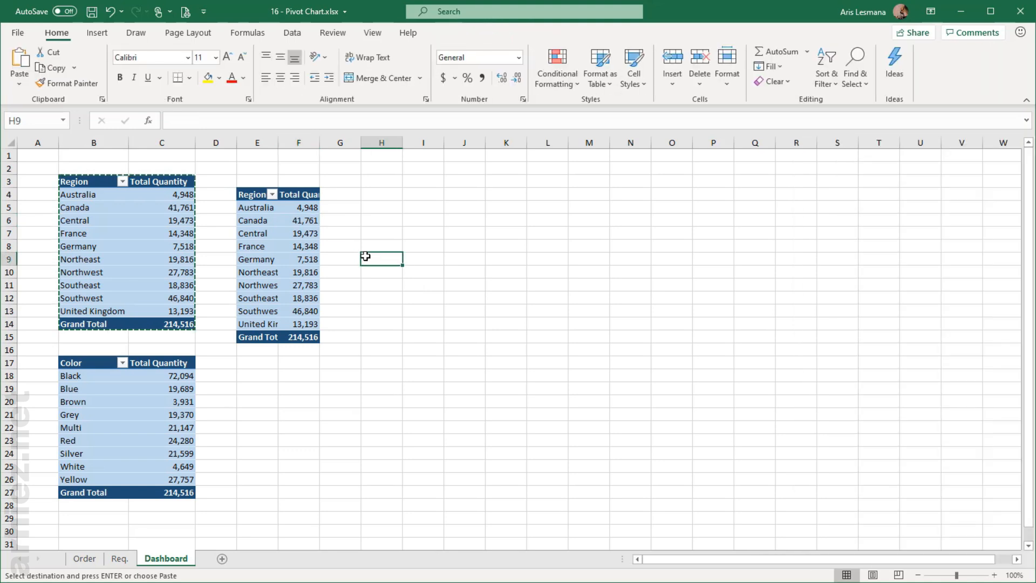
- Insert an Area PivotChart from the copied Region pivot table and place it beside that table, starting at column H
click(303, 264)
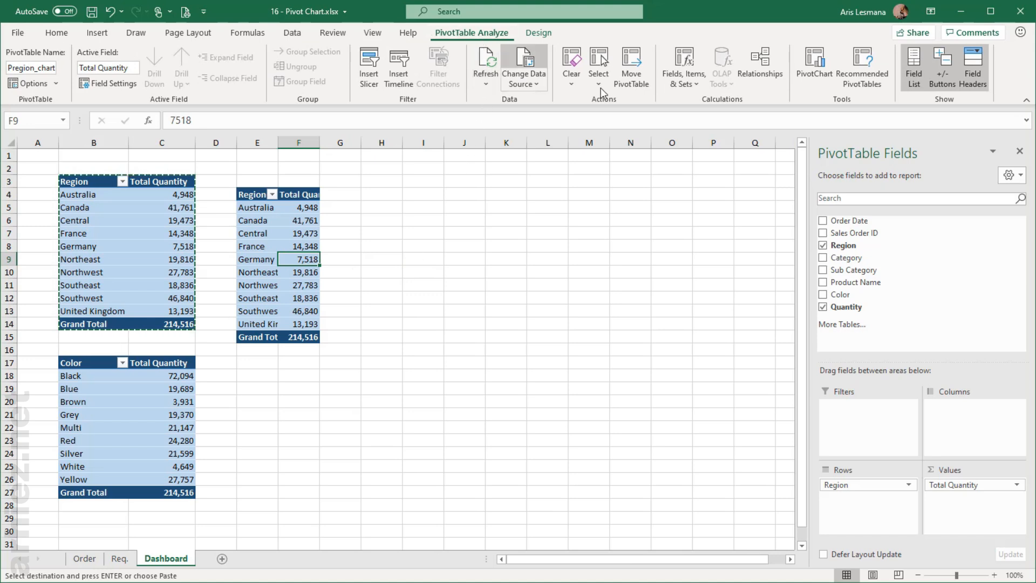
click(817, 71)
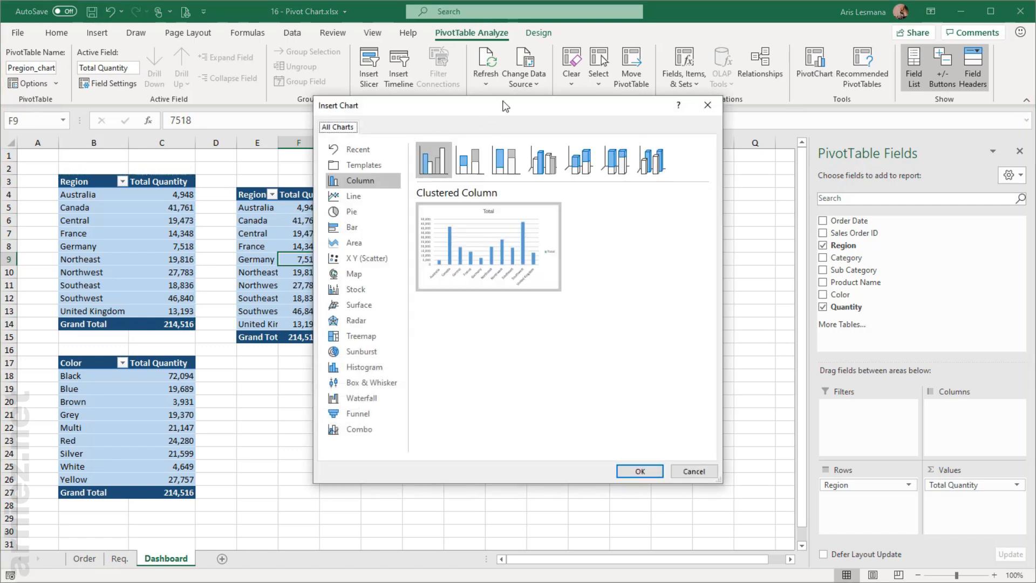
drag(506, 106, 576, 115)
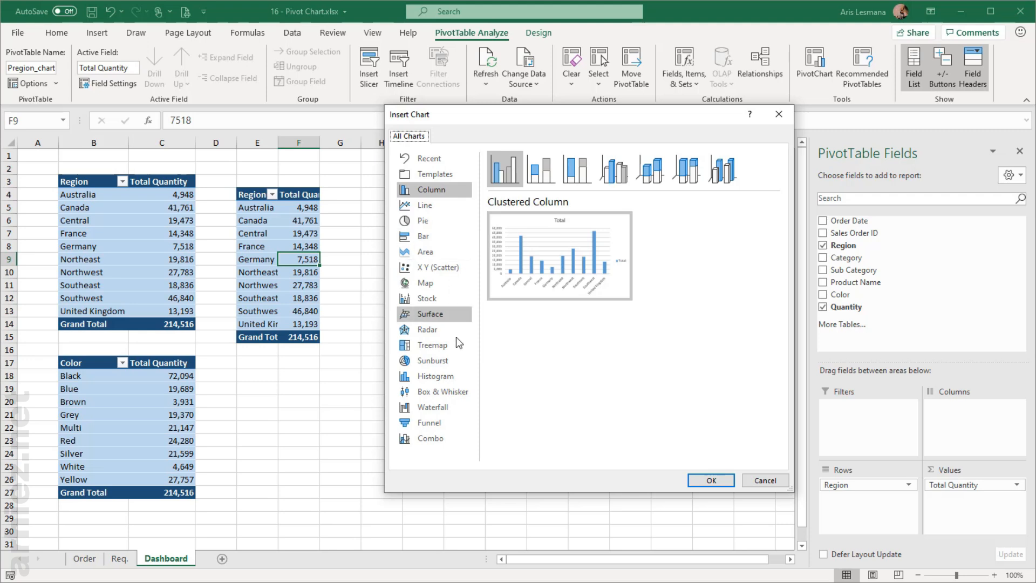
click(426, 252)
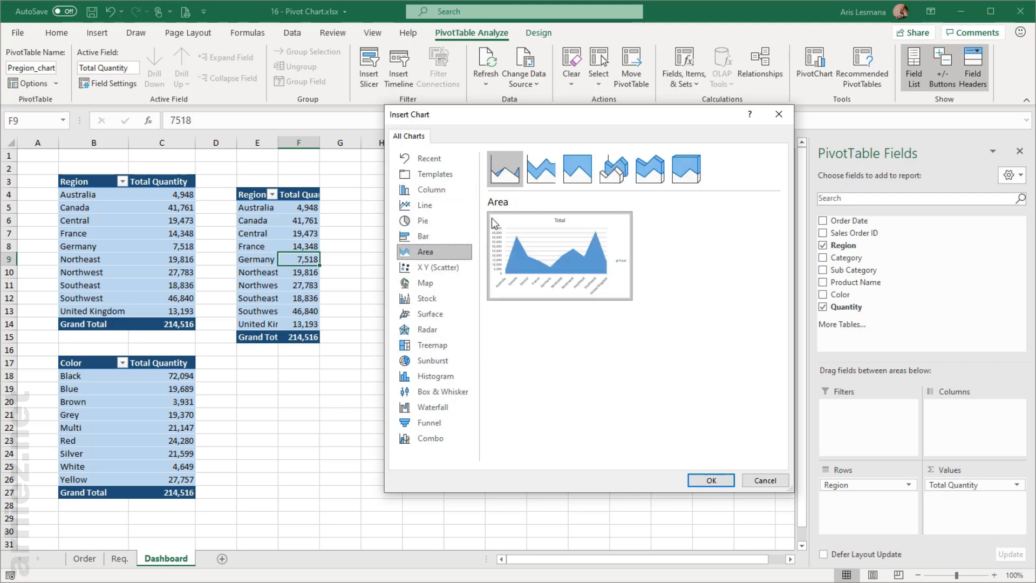
click(505, 168)
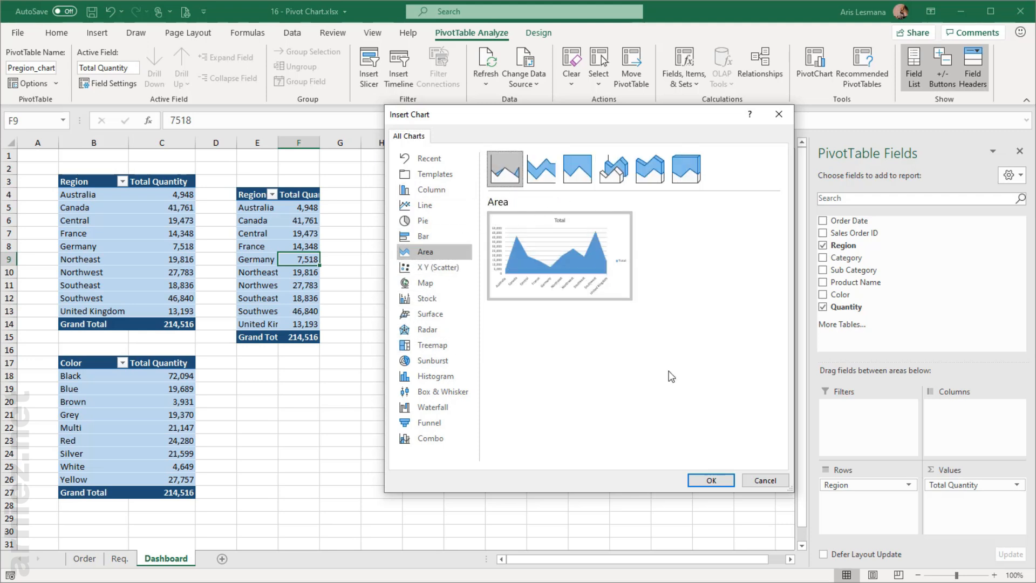
click(711, 481)
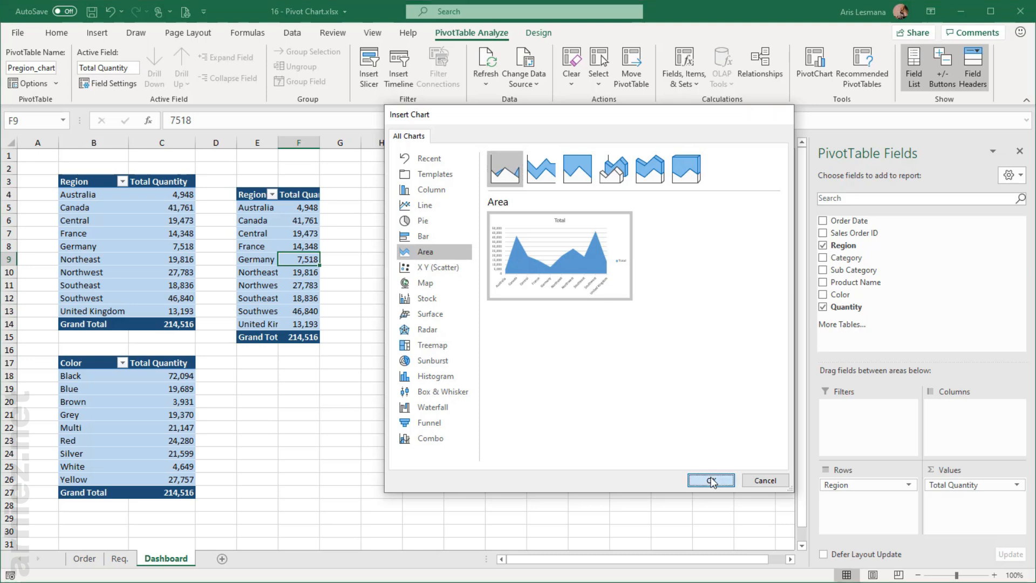
drag(506, 270, 639, 181)
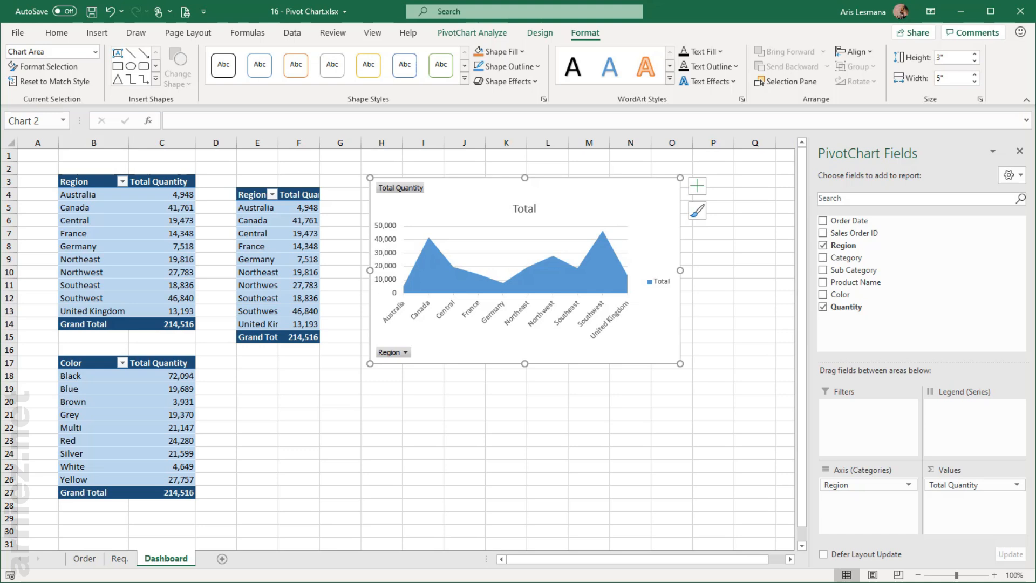
- Name the Region area PivotChart Cregion
click(486, 35)
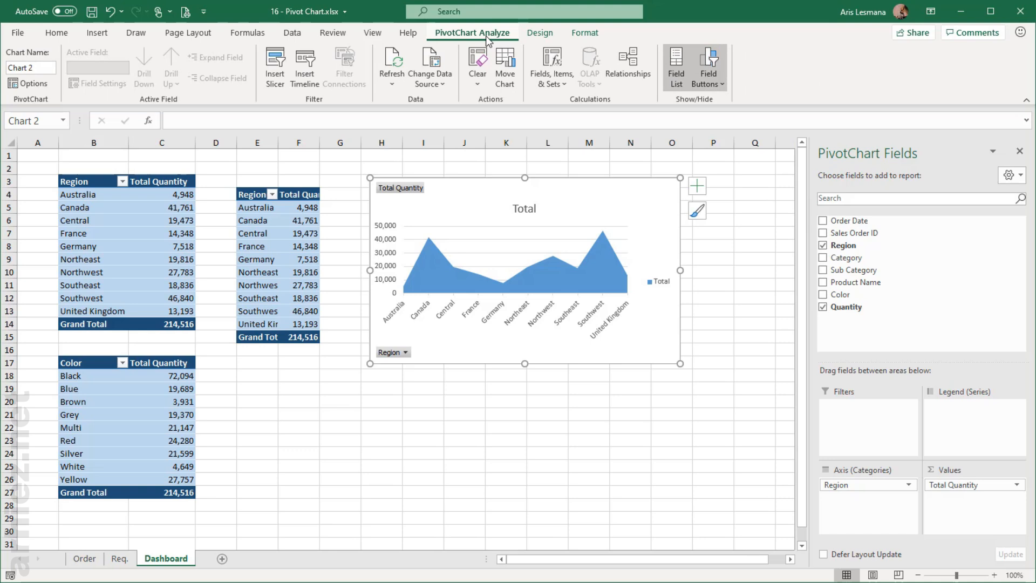
click(42, 67)
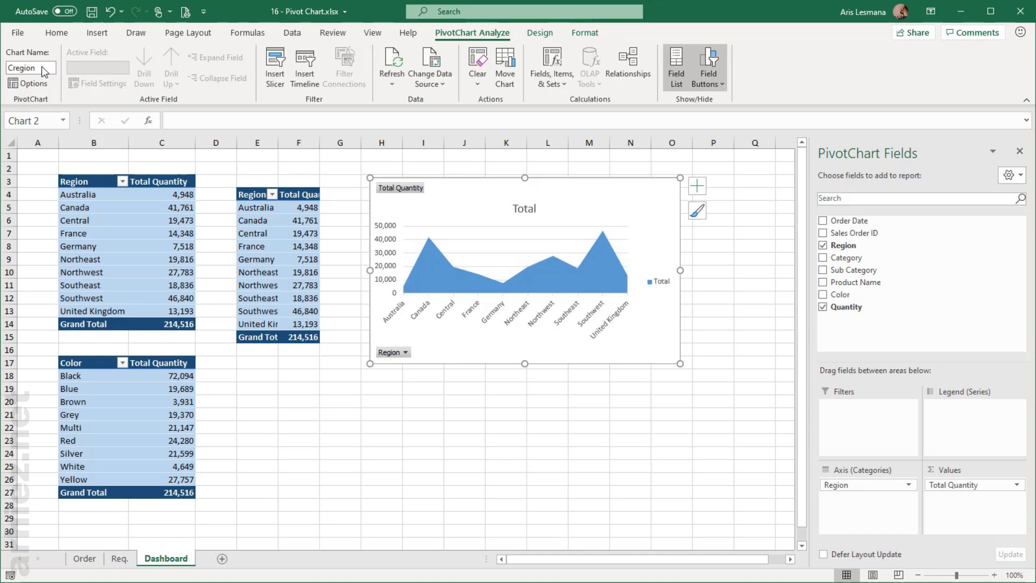
key(Return)
- Move the Region PivotChart over the copied pivot table and resize it to span rows 3 to 27, up to column J
click(302, 247)
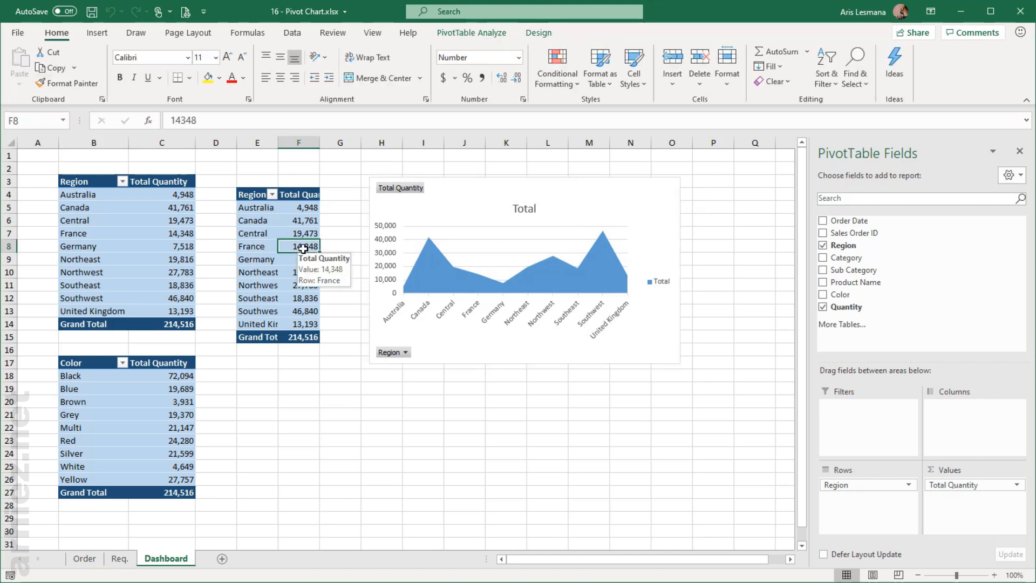
drag(299, 208, 301, 260)
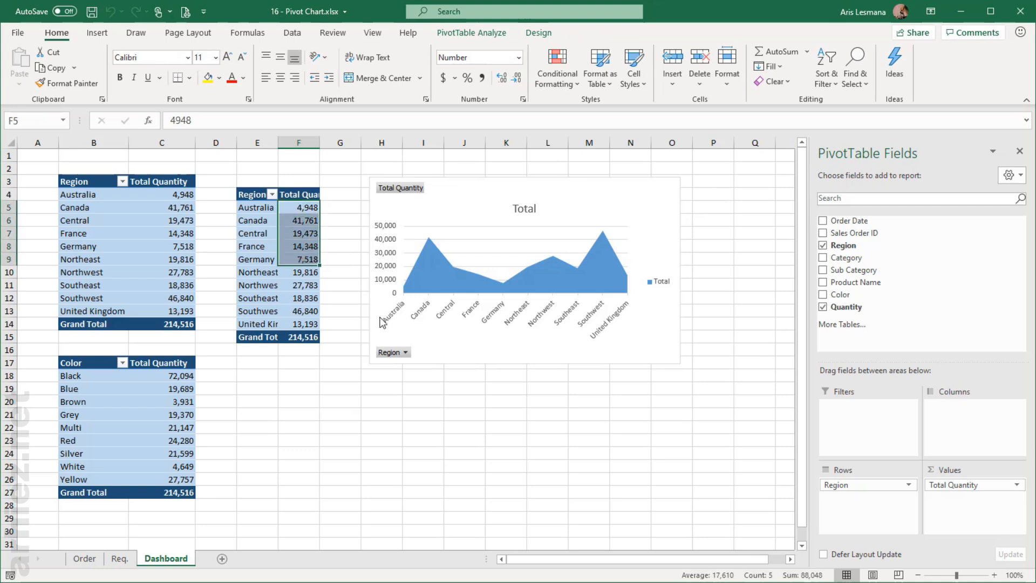
click(300, 285)
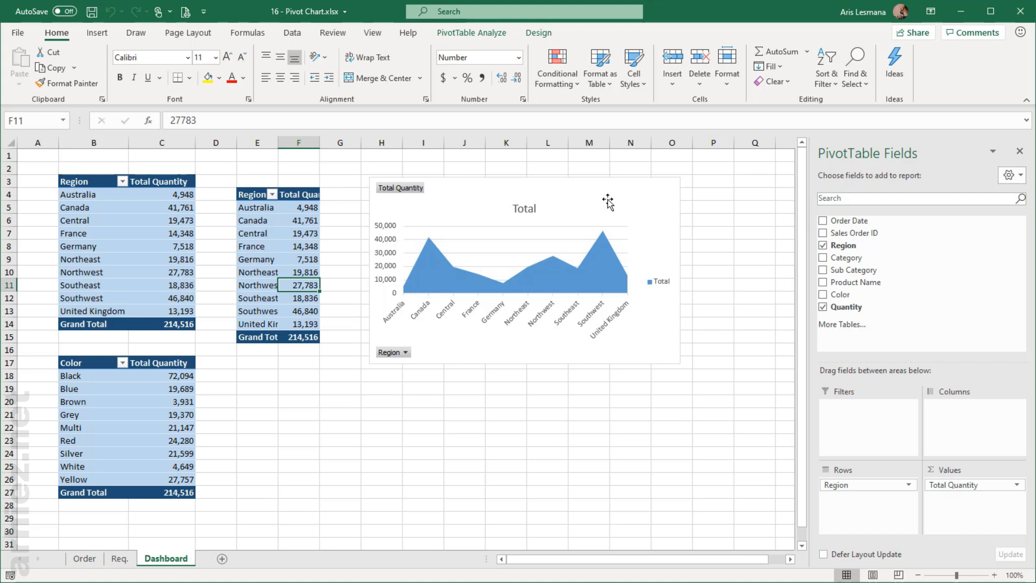
drag(608, 201, 463, 196)
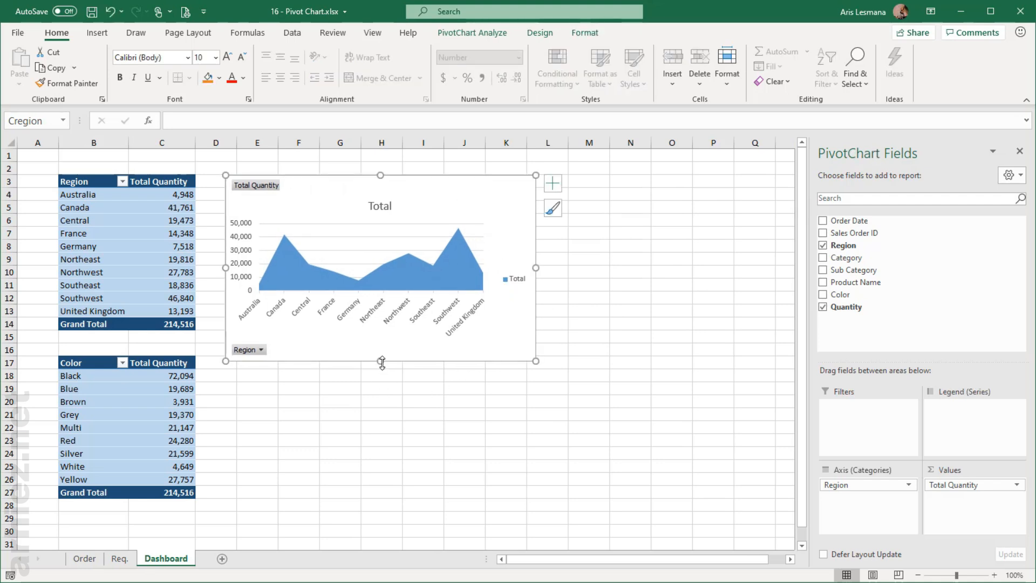
drag(381, 361, 381, 497)
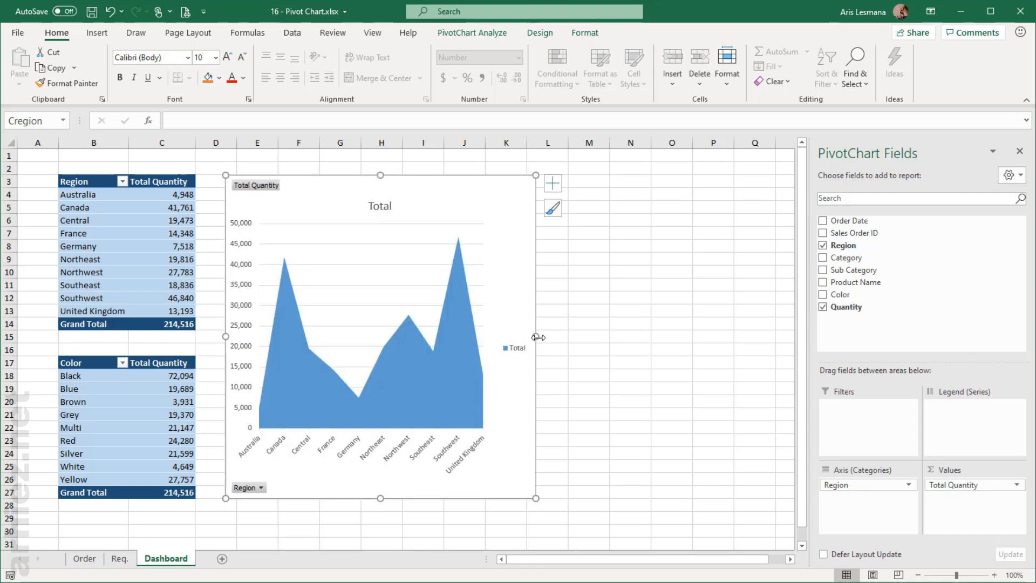
drag(538, 337, 484, 334)
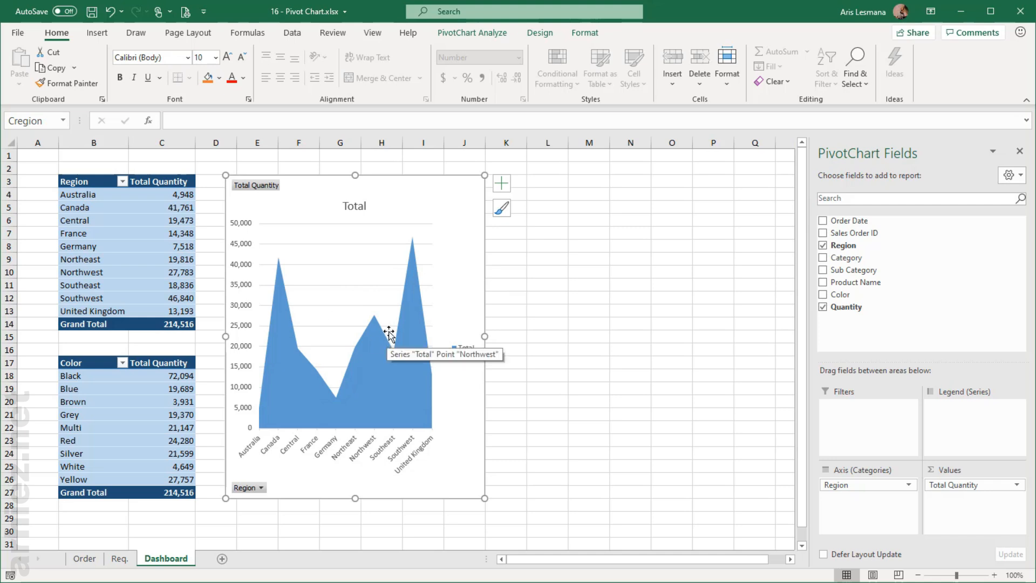
- Hide all field buttons on the Region PivotChart
click(485, 34)
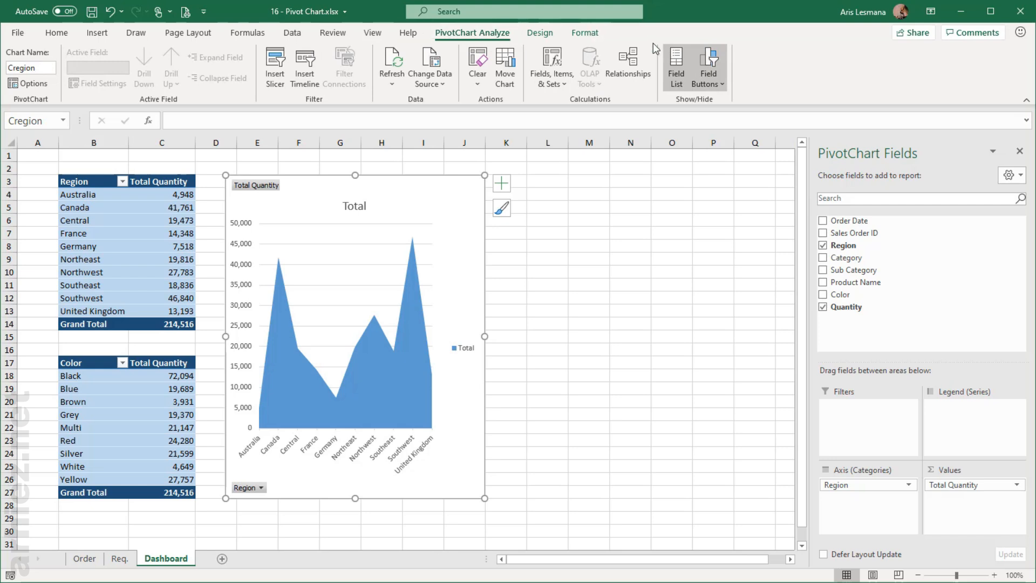
click(719, 84)
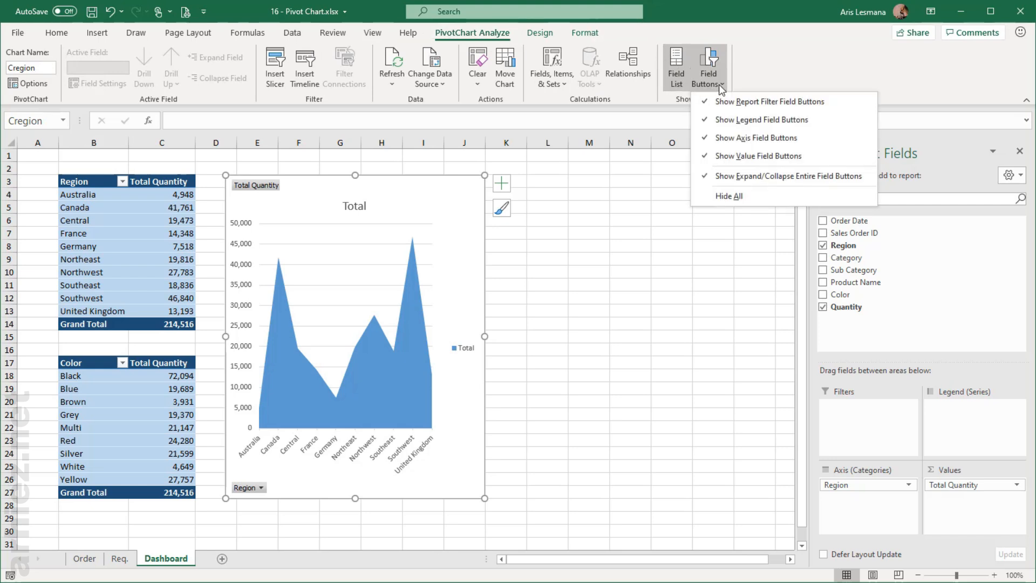
click(752, 197)
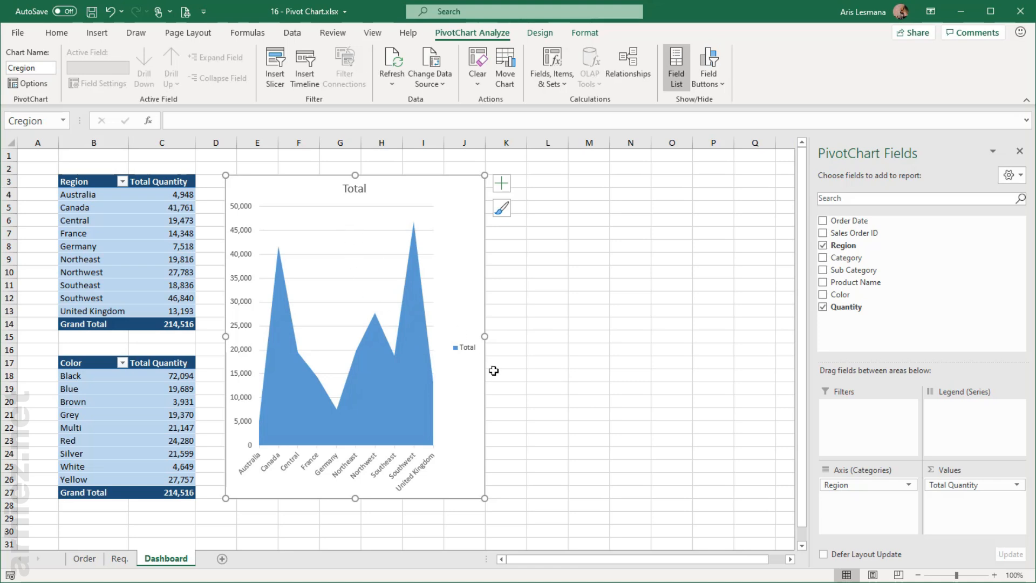
key(ctrl+z)
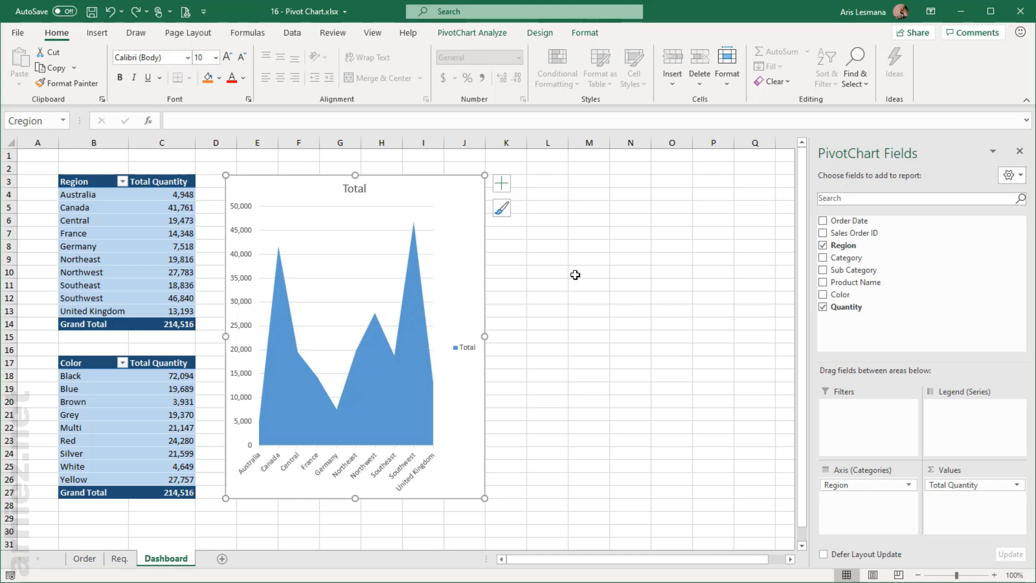
- Change the Region PivotChart's title to "Region: Total Order Quantity"
click(363, 190)
double_click(362, 190)
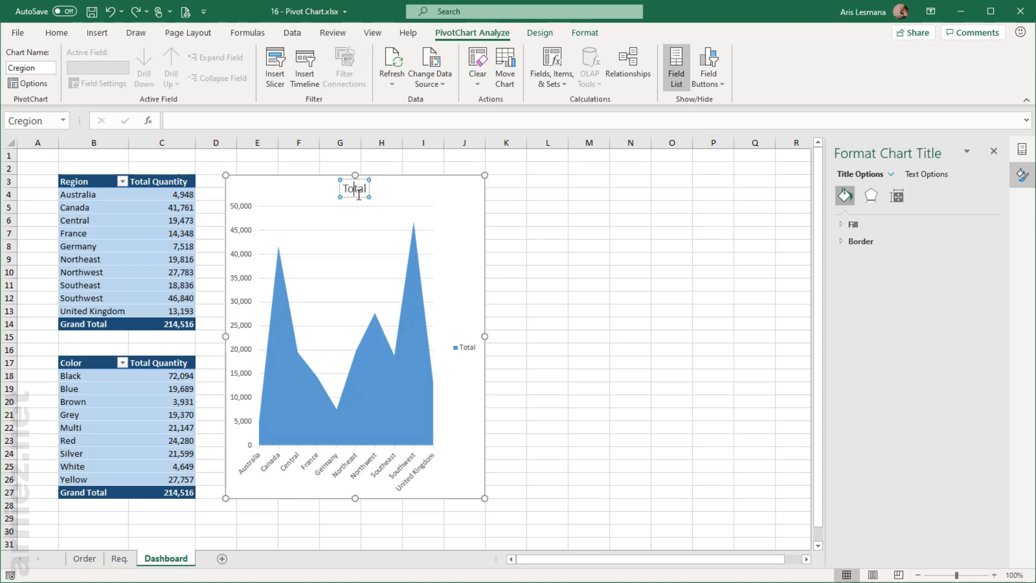
double_click(358, 195)
text(Region: Total Oredr Quantity)
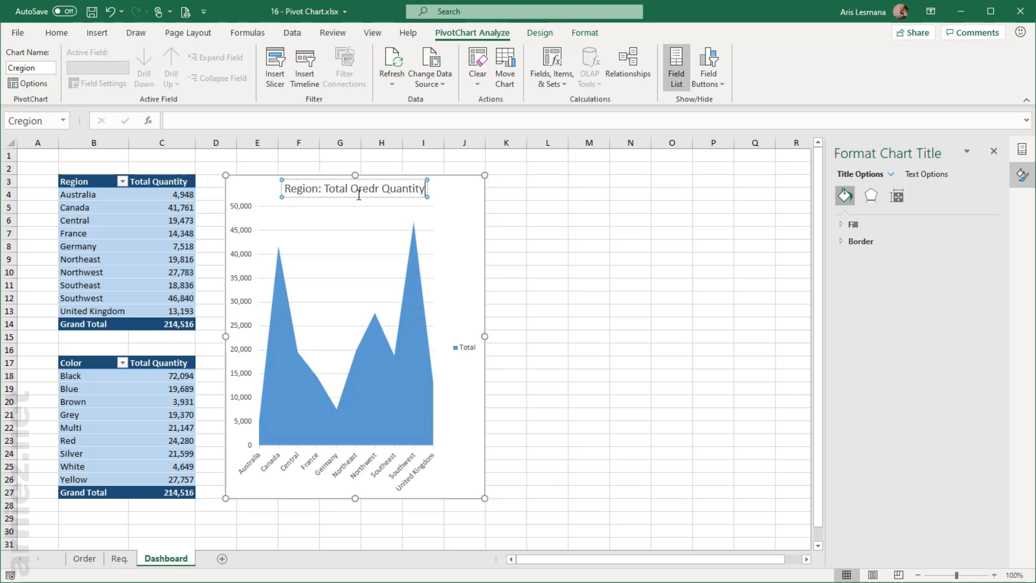
click(361, 192)
key(Delete)
key(Right)
text(e)
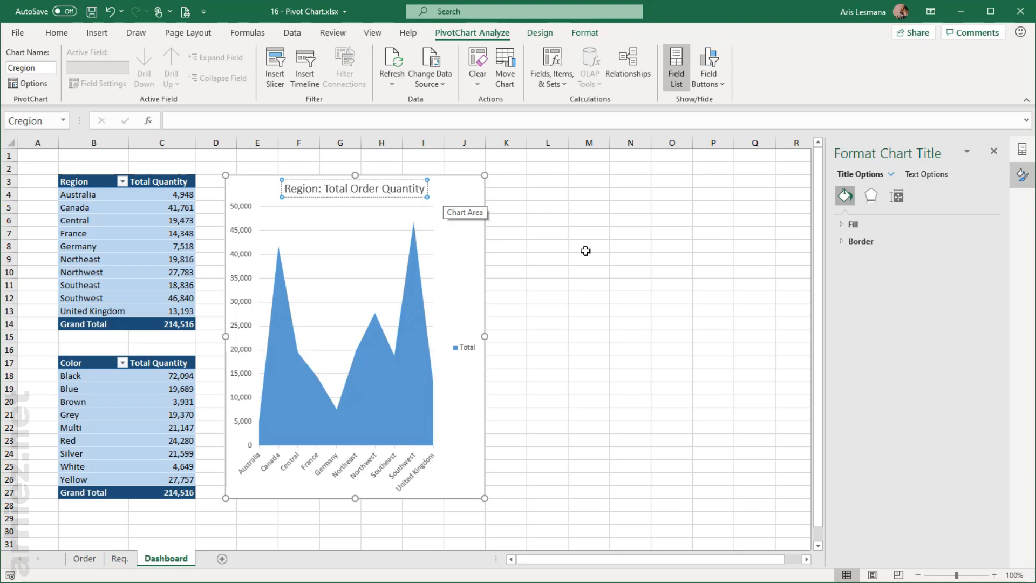
click(573, 273)
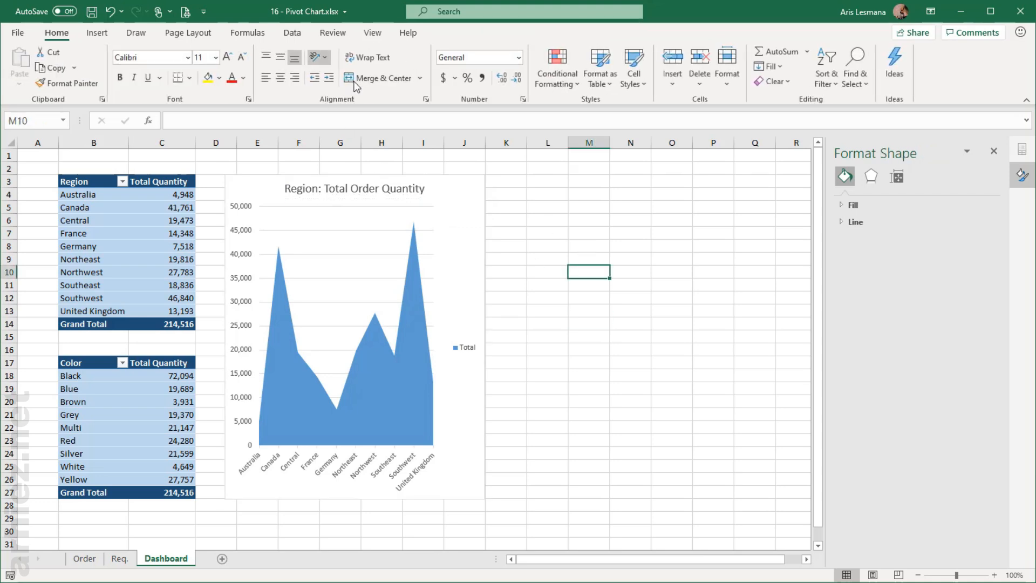
click(468, 284)
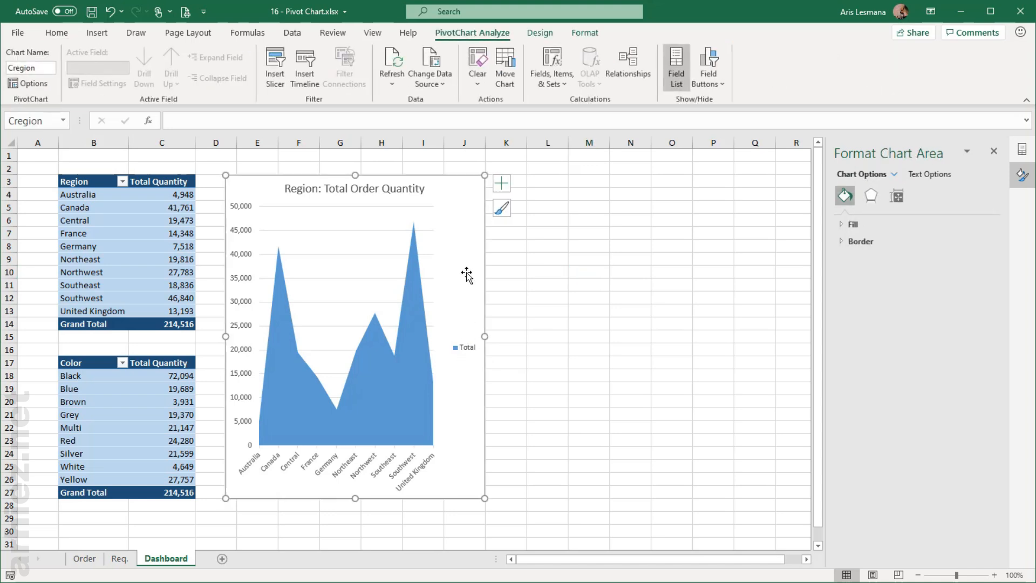
- Remove the legend from the Region PivotChart
click(500, 183)
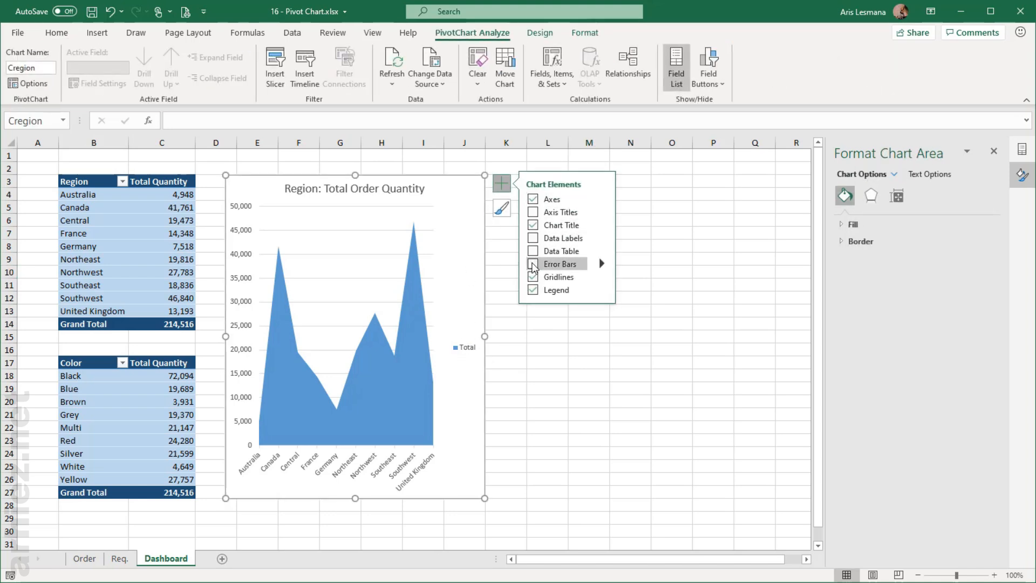
click(543, 289)
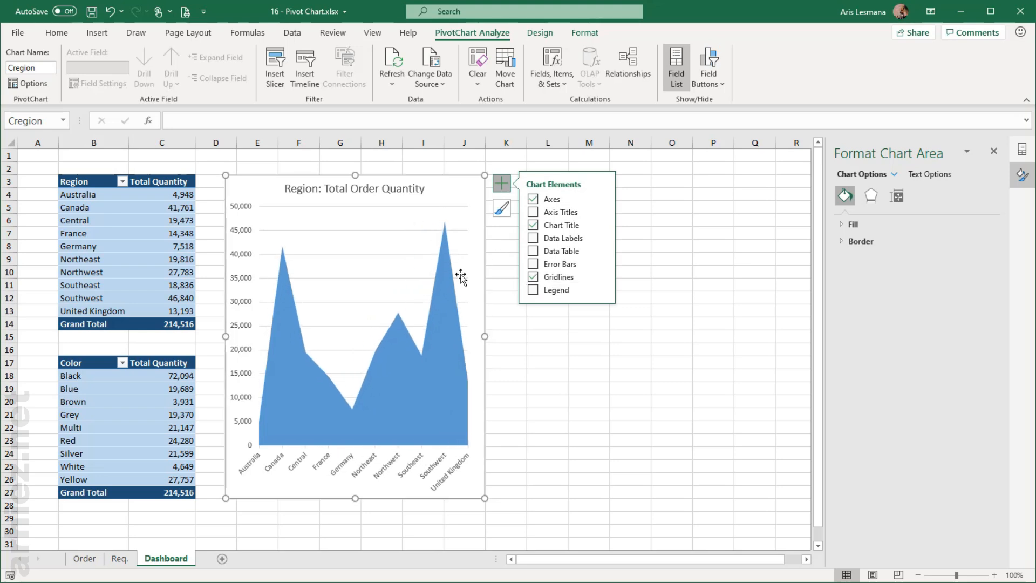
click(568, 392)
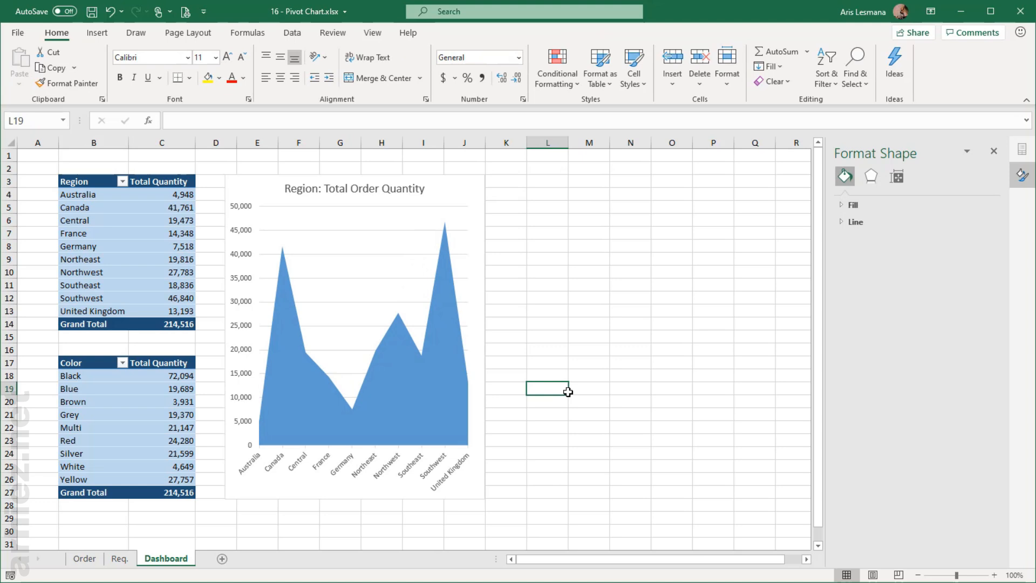
- Apply the second chart style, with the dark grey background, to the Region PivotChart
click(468, 196)
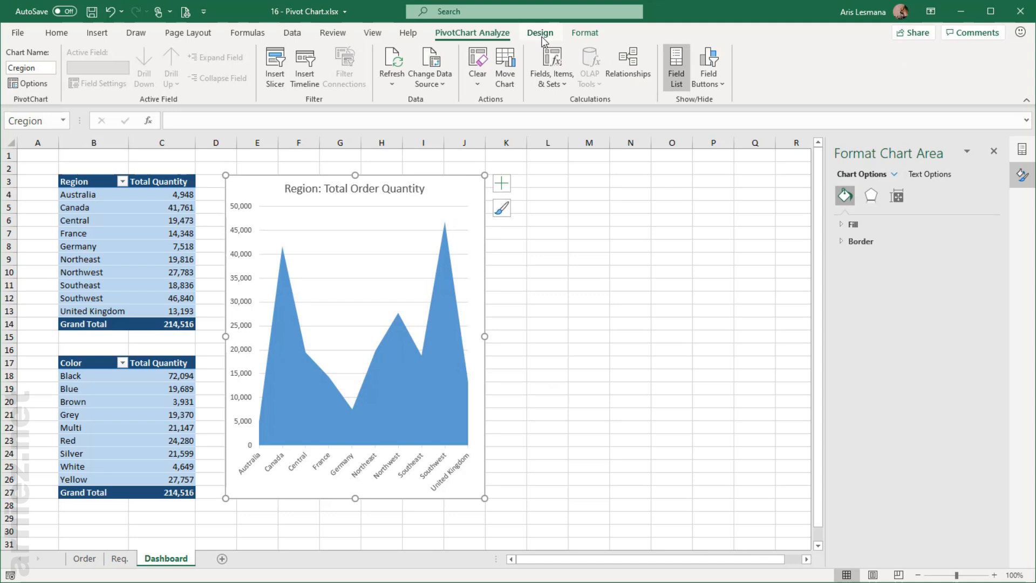
click(541, 33)
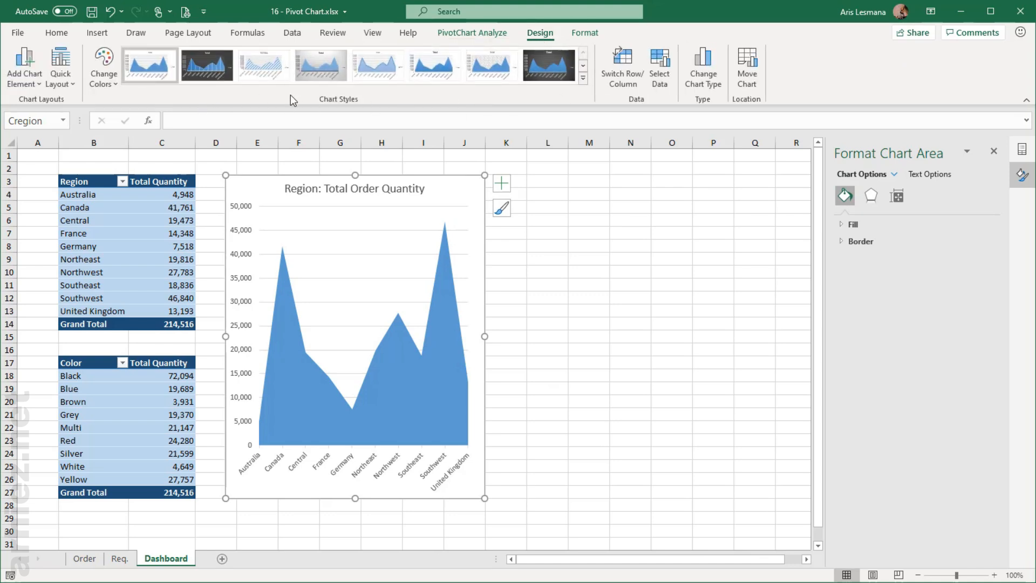
click(583, 80)
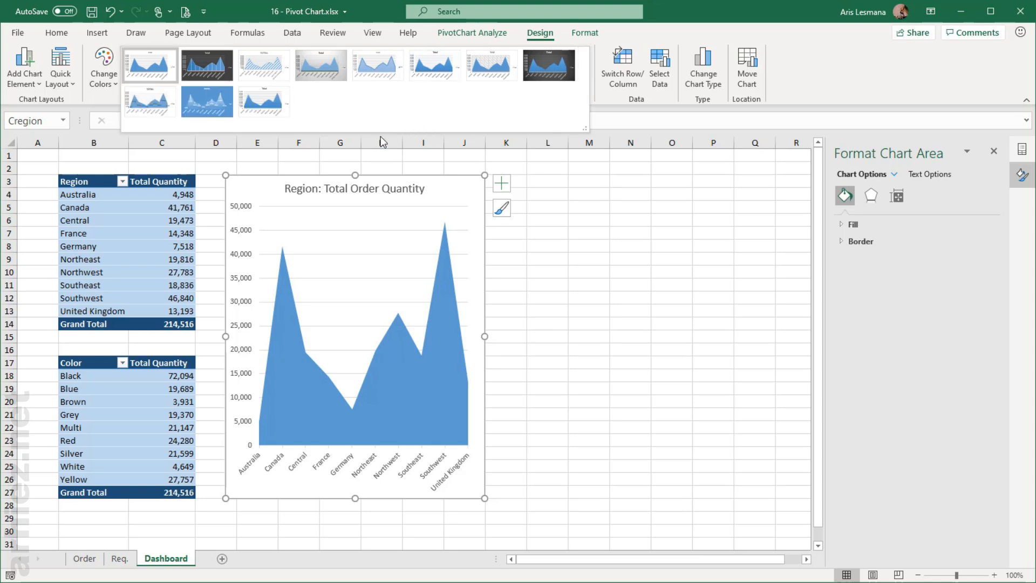
click(207, 65)
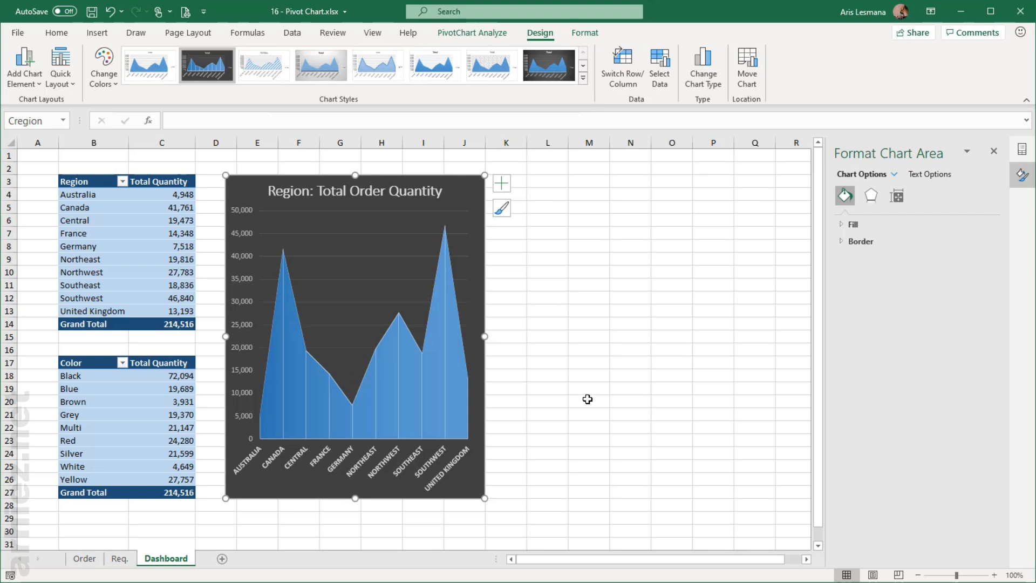
click(566, 400)
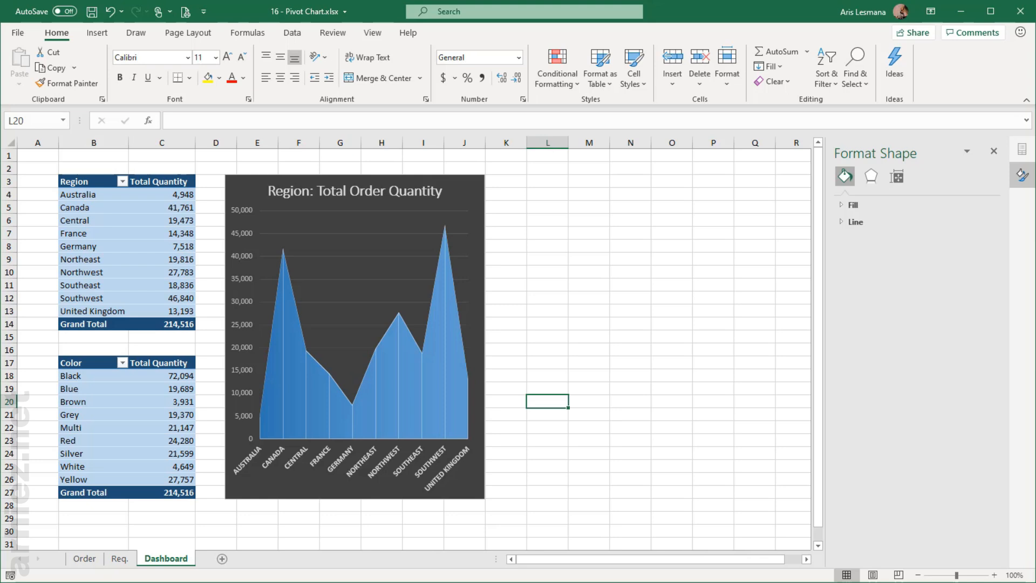
- Copy the Color pivot table in B17:C27 and paste the copy at cell L4, beside the Region PivotChart
click(156, 428)
click(656, 286)
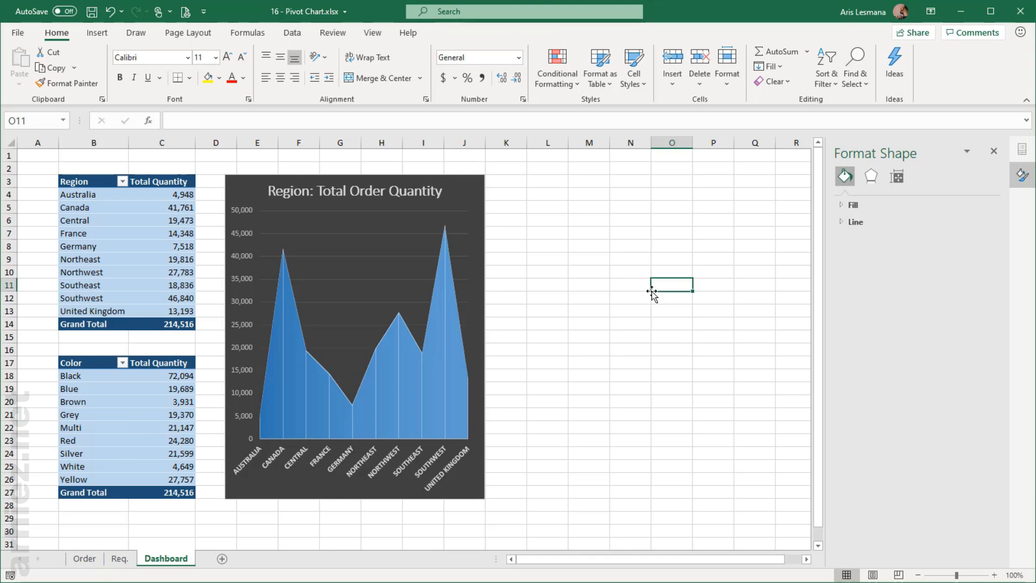
click(994, 152)
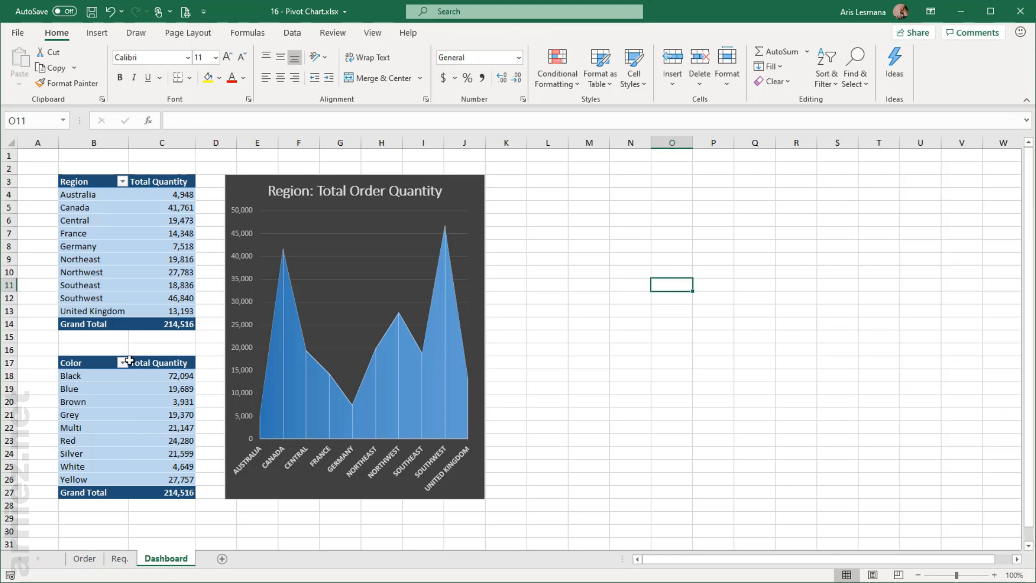
drag(97, 361, 166, 492)
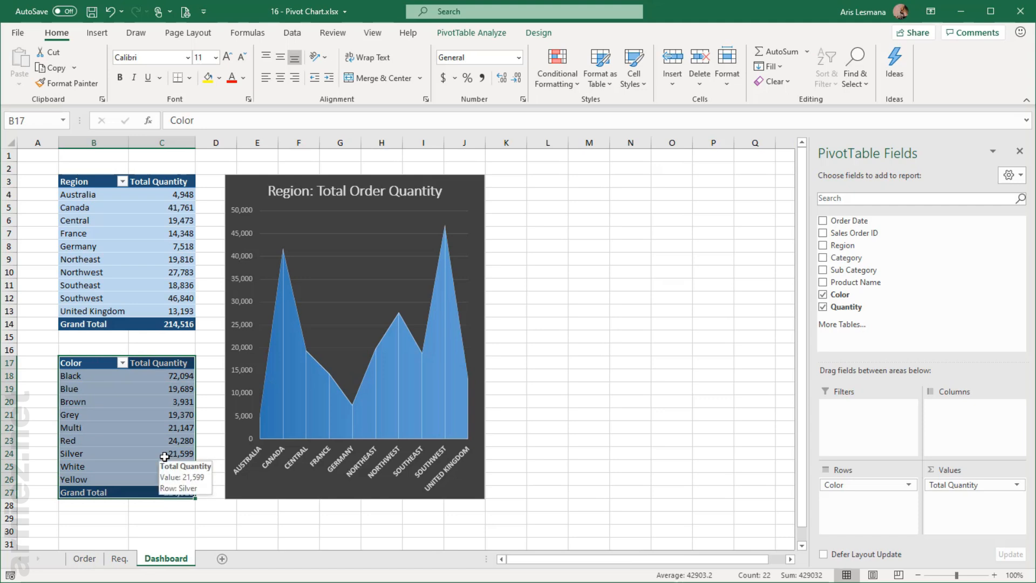
key(ctrl+c)
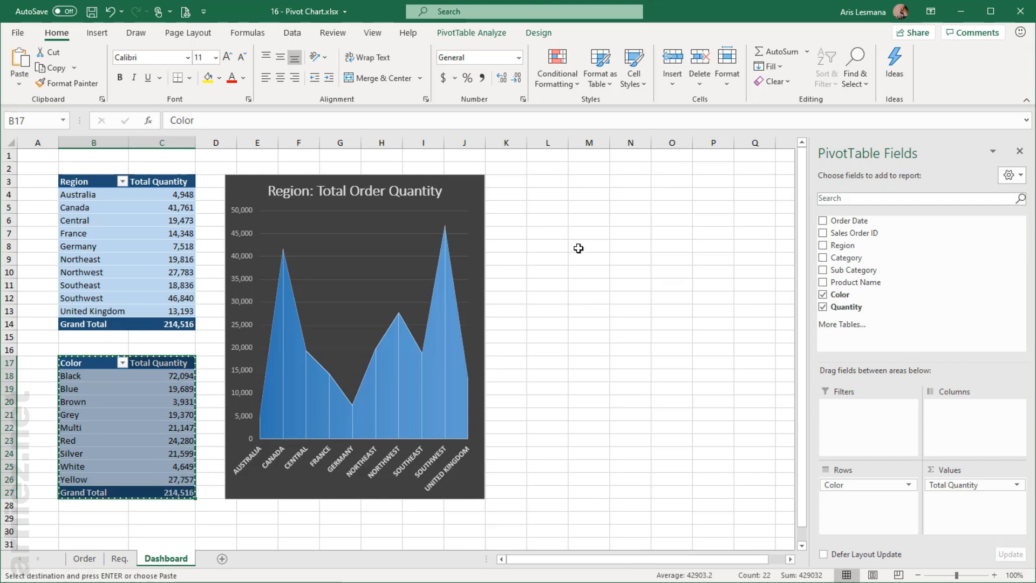
click(547, 197)
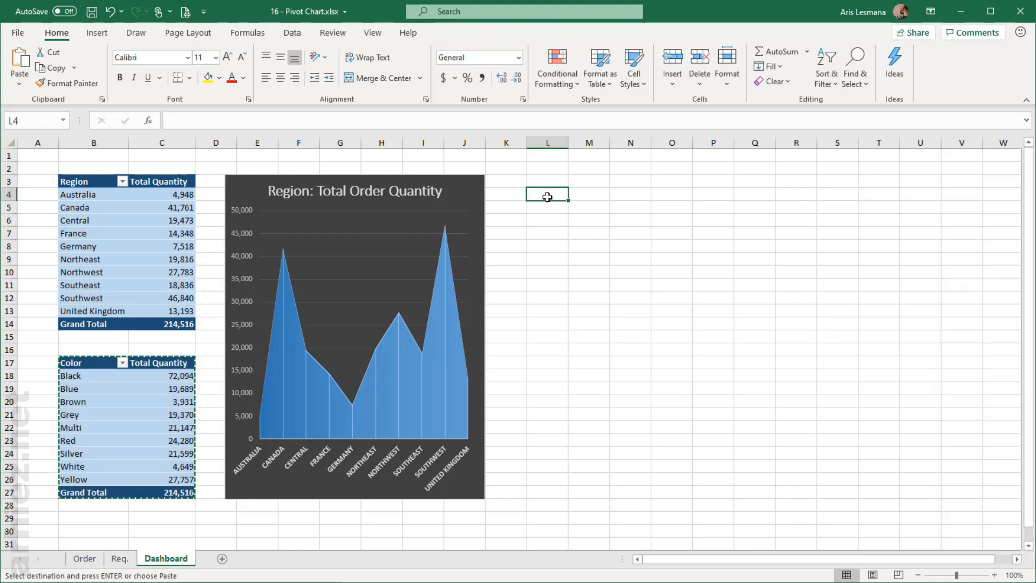
key(ctrl+v)
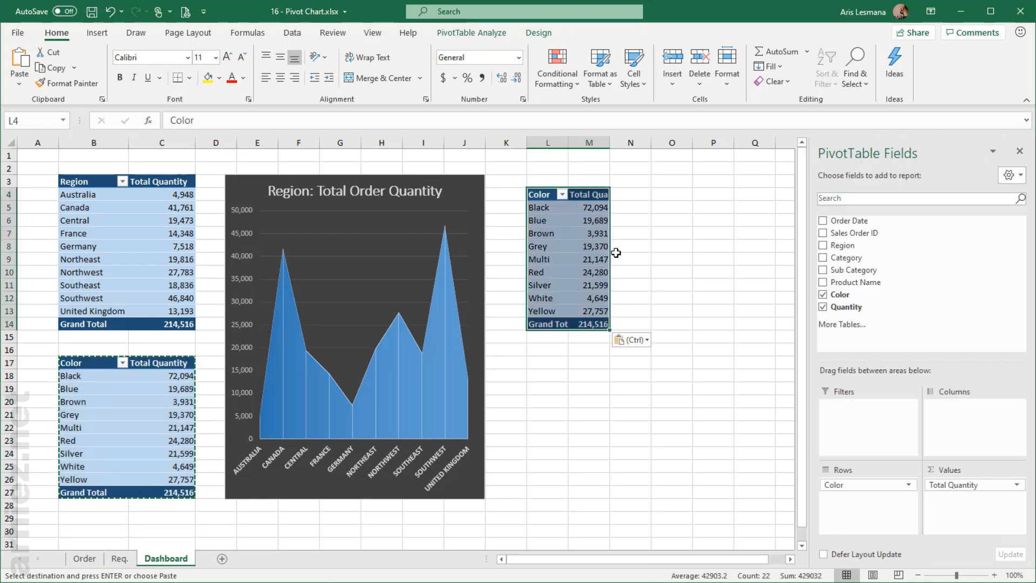
- Name the copied Color pivot table Pcolor_chart
click(584, 246)
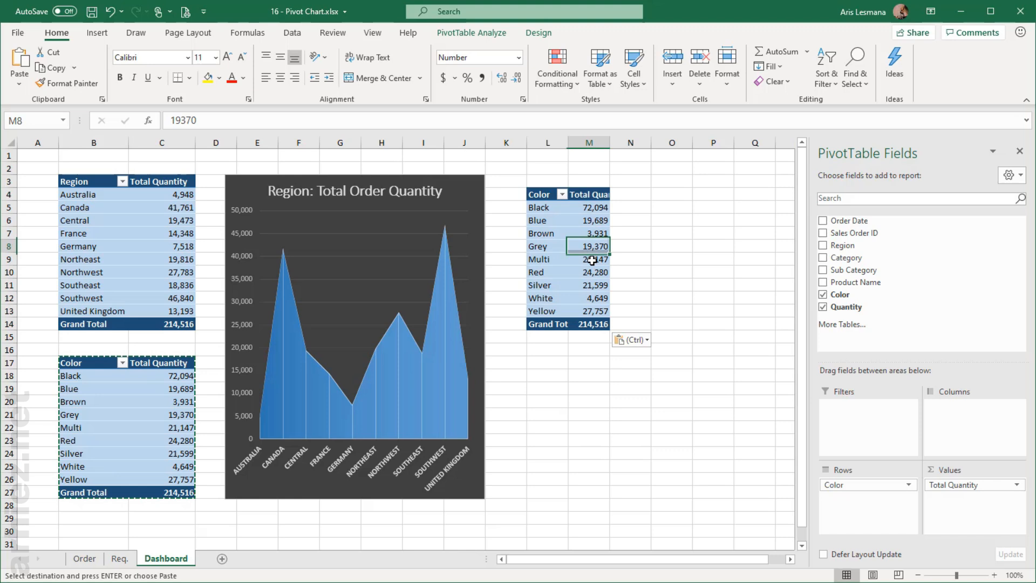
click(492, 36)
click(53, 69)
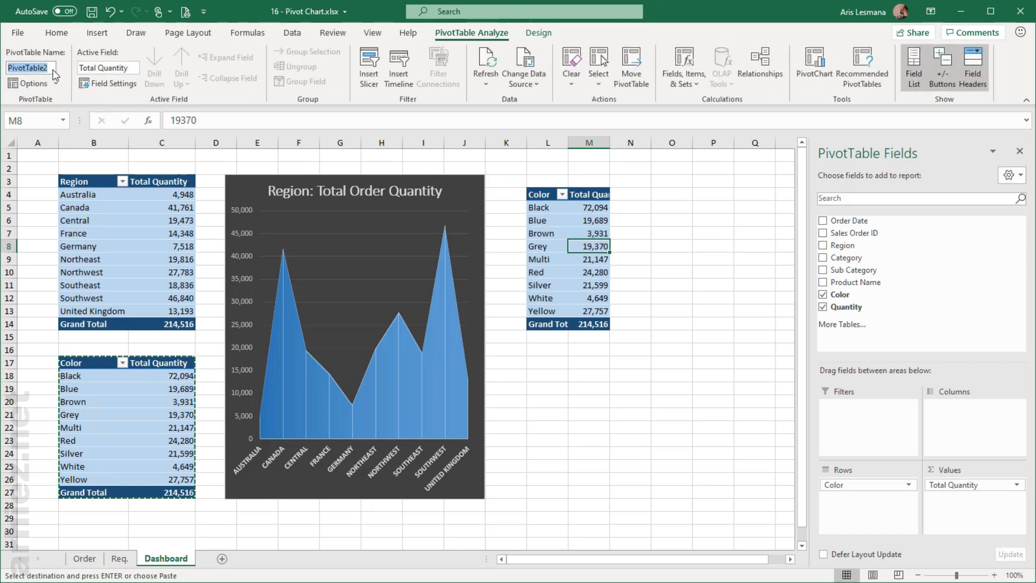
text(Pco)
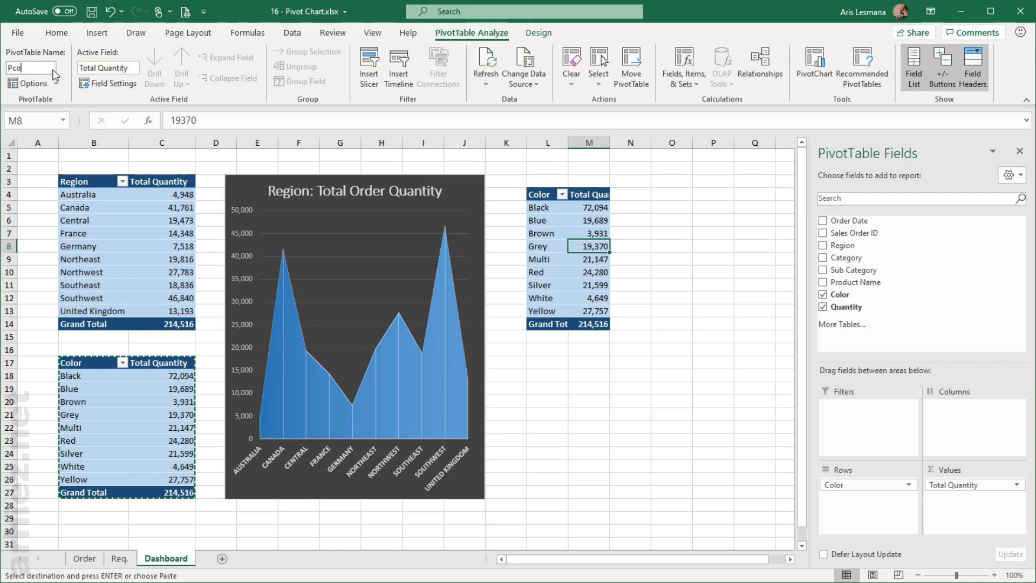
text(lor_chart)
key(Return)
- Insert a Line with Markers PivotChart based on the copied Color pivot table
click(815, 79)
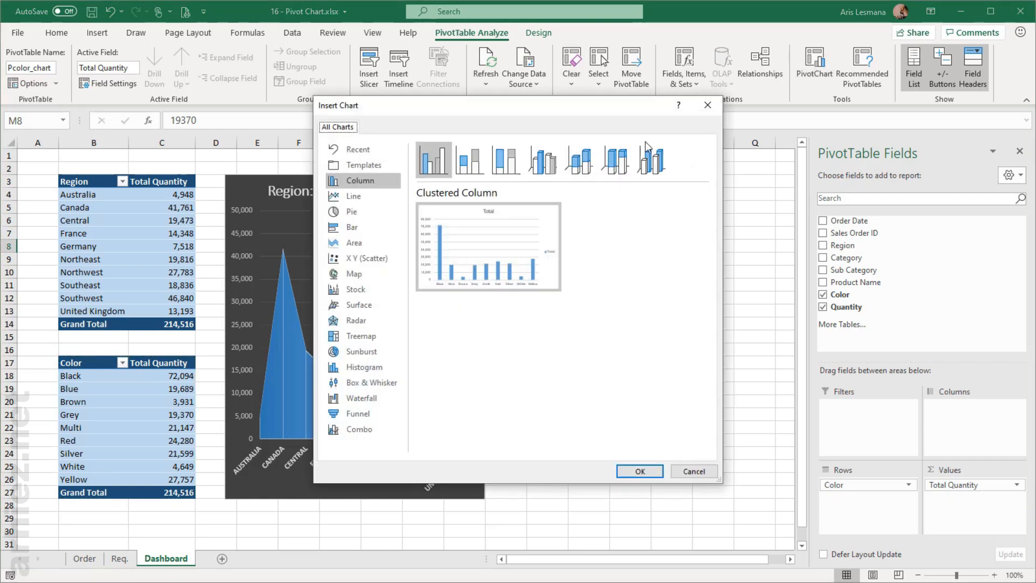
click(365, 198)
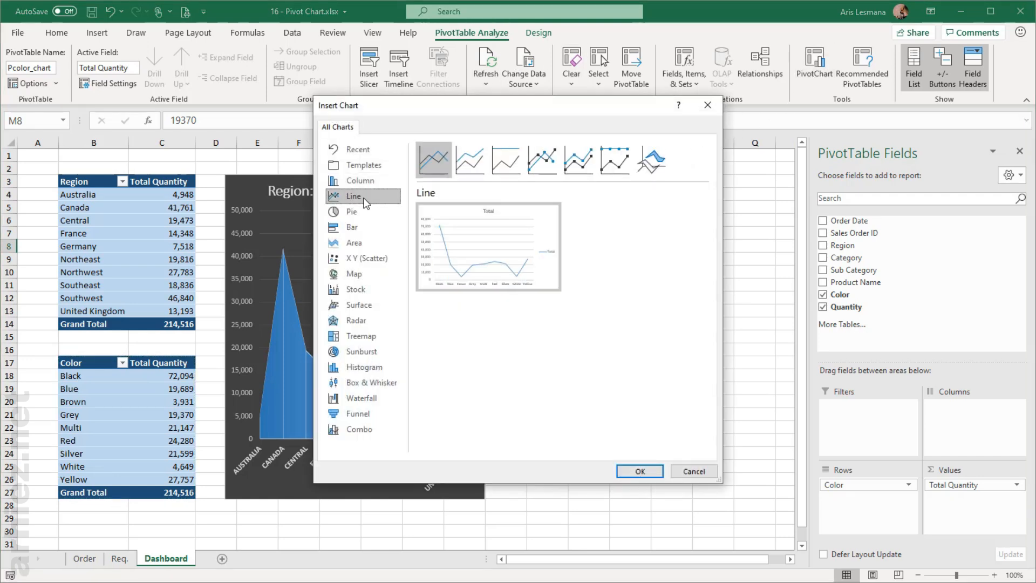
click(545, 165)
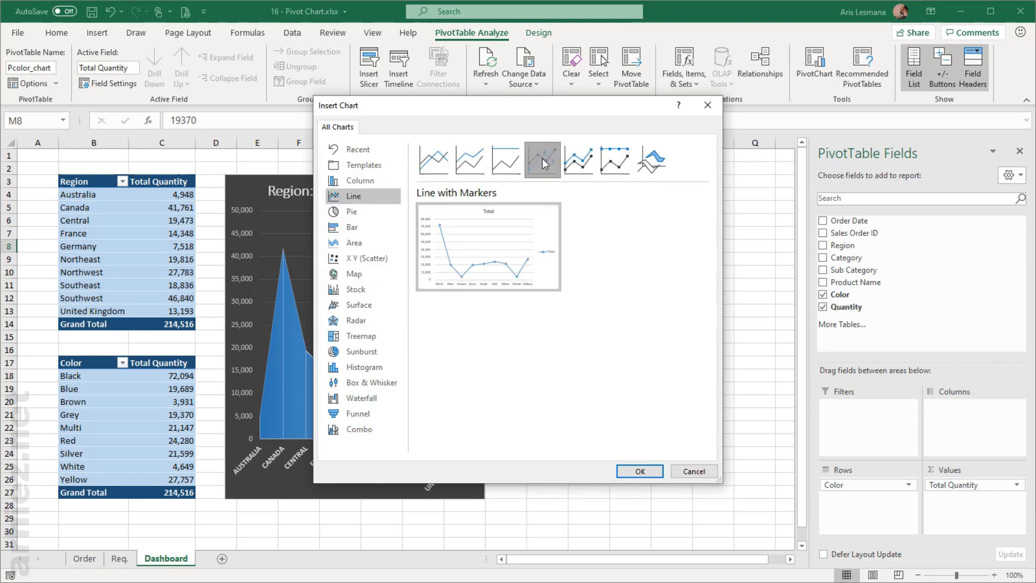
click(649, 473)
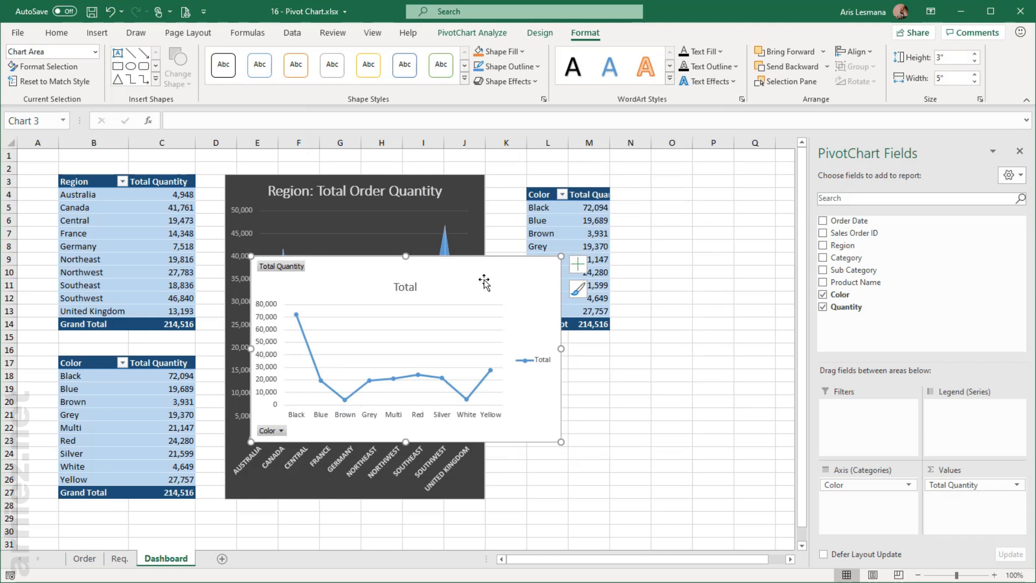
- Name the Color line PivotChart Ccolor
drag(498, 270, 681, 241)
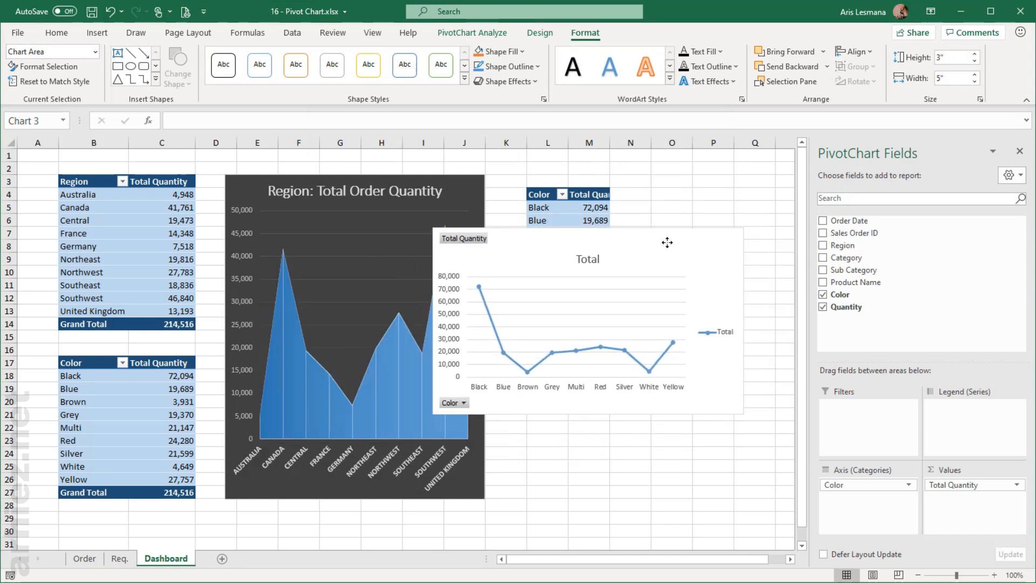
click(485, 41)
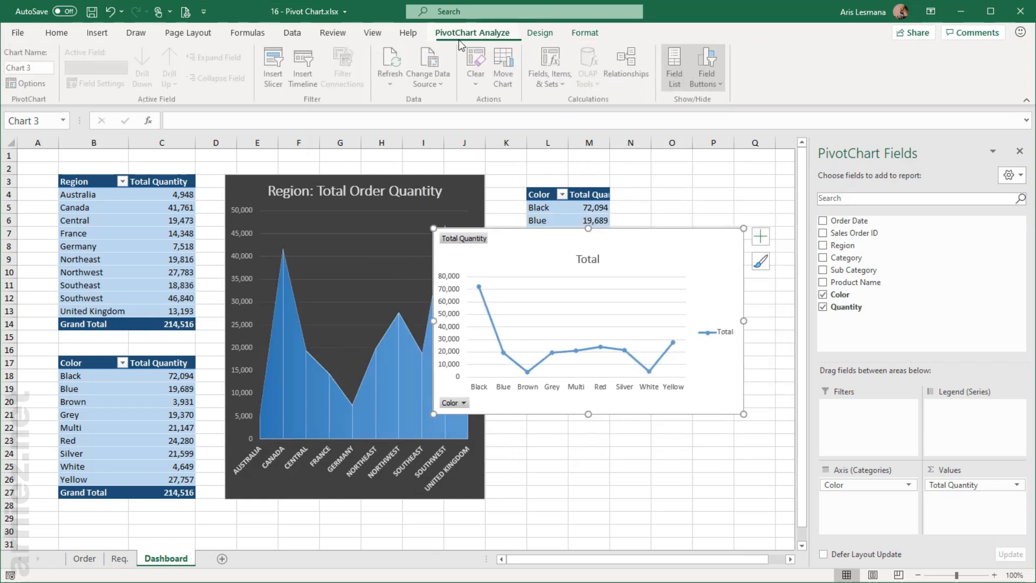
click(42, 69)
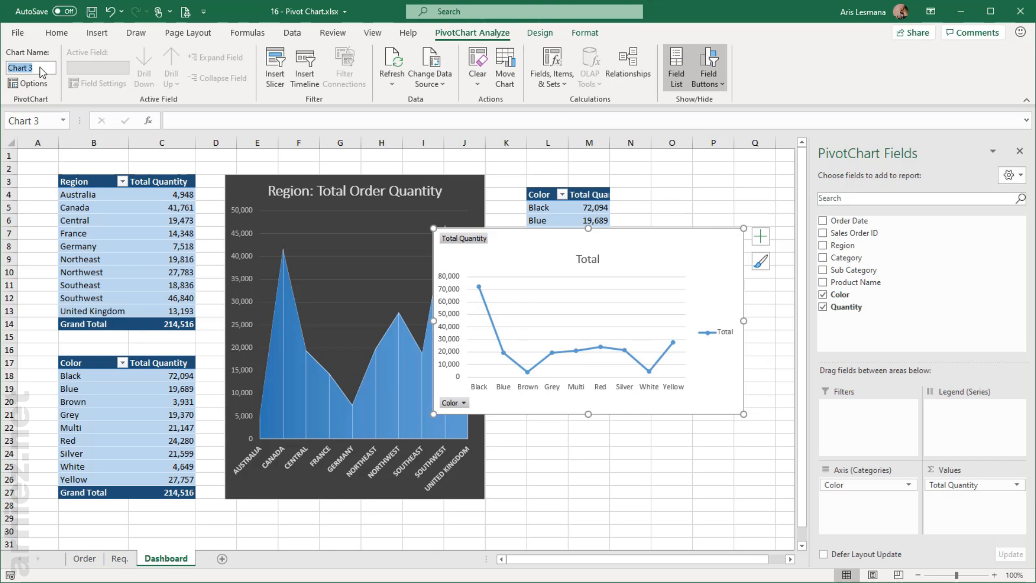
text(Ccolor)
key(Return)
- Move the Color PivotChart over its copied pivot table and resize it to span rows 3 to 27, from column K up to column R
drag(650, 239, 726, 187)
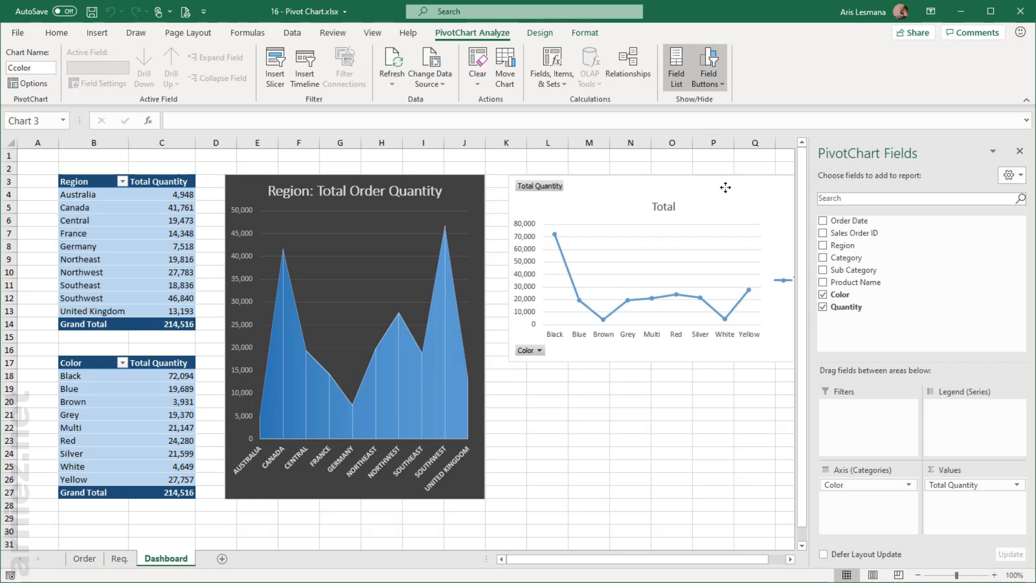
drag(662, 362, 659, 497)
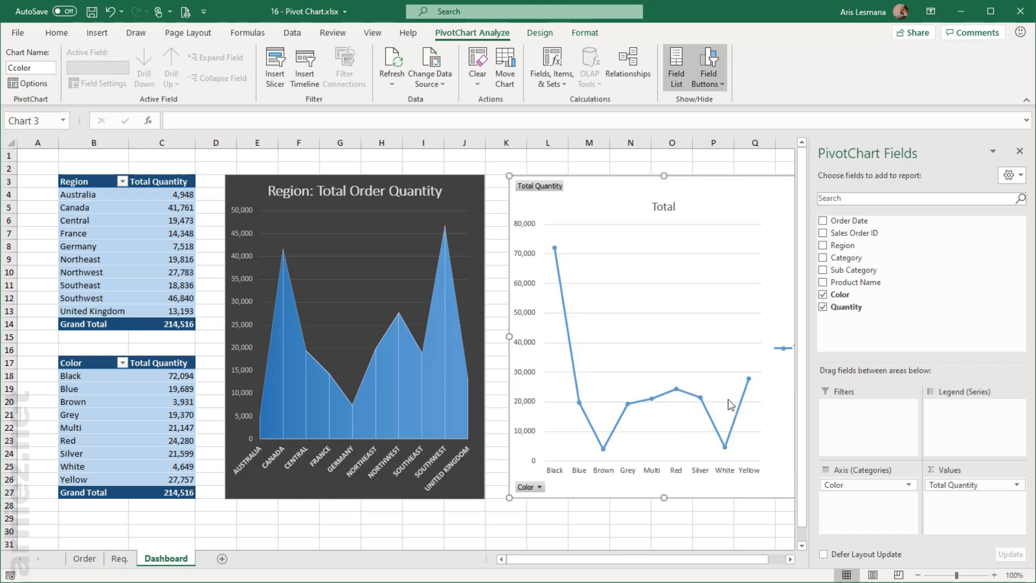
click(1020, 153)
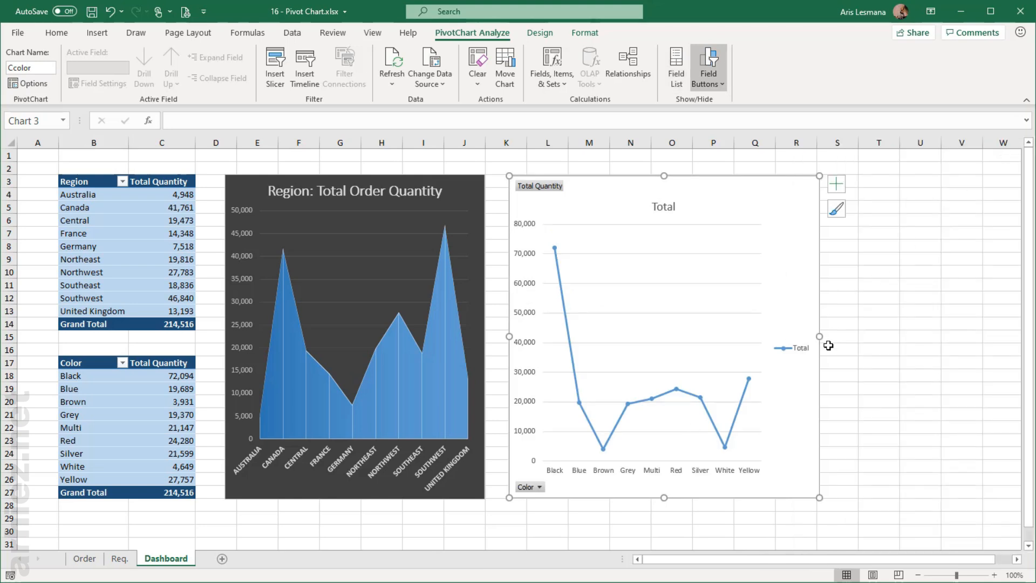
mouse_move(819, 336)
mouse_down()
mouse_move(791, 337)
mouse_move(815, 338)
mouse_up()
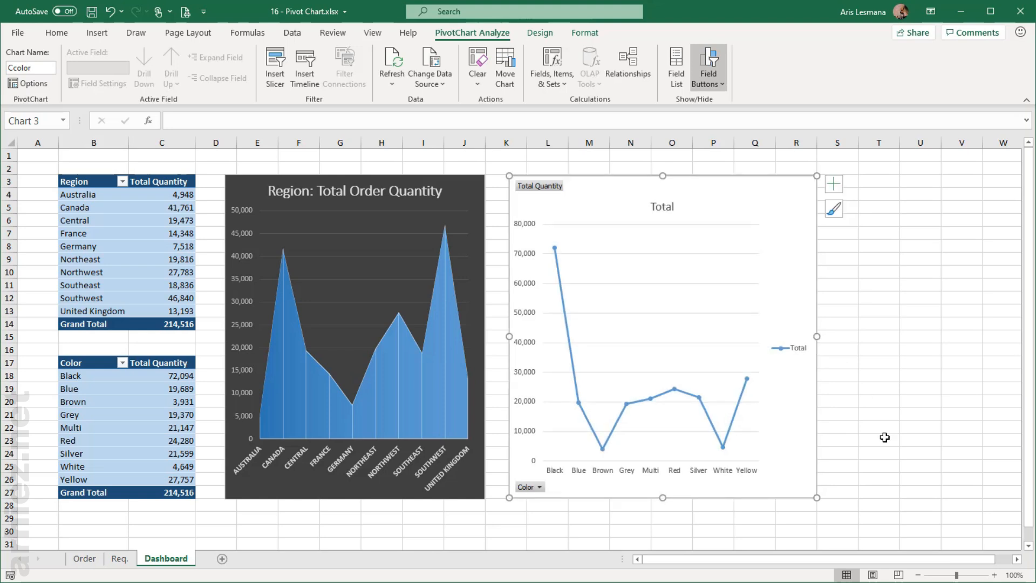
- Hide all field buttons on the Color PivotChart
click(918, 575)
click(918, 575)
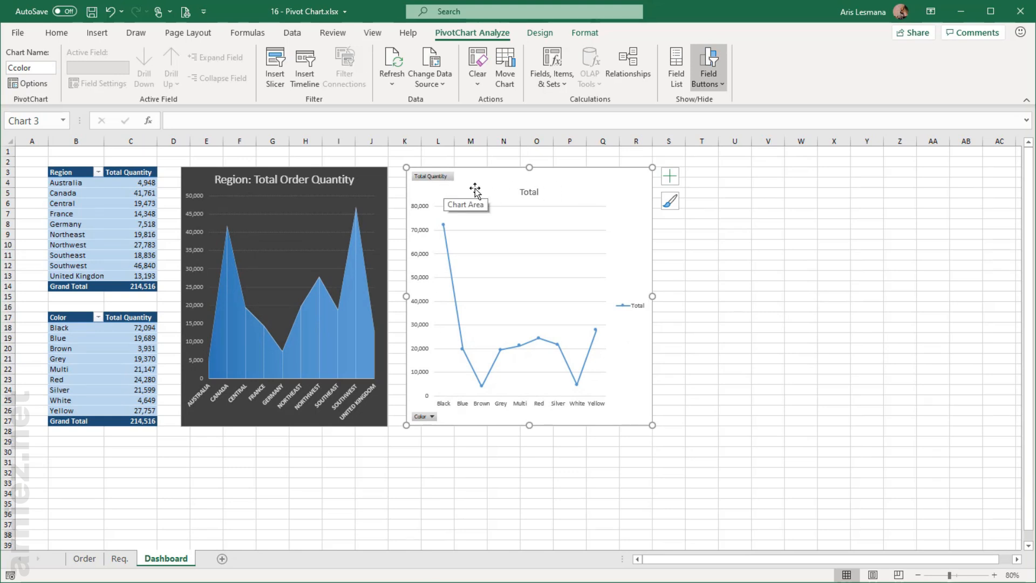
click(723, 85)
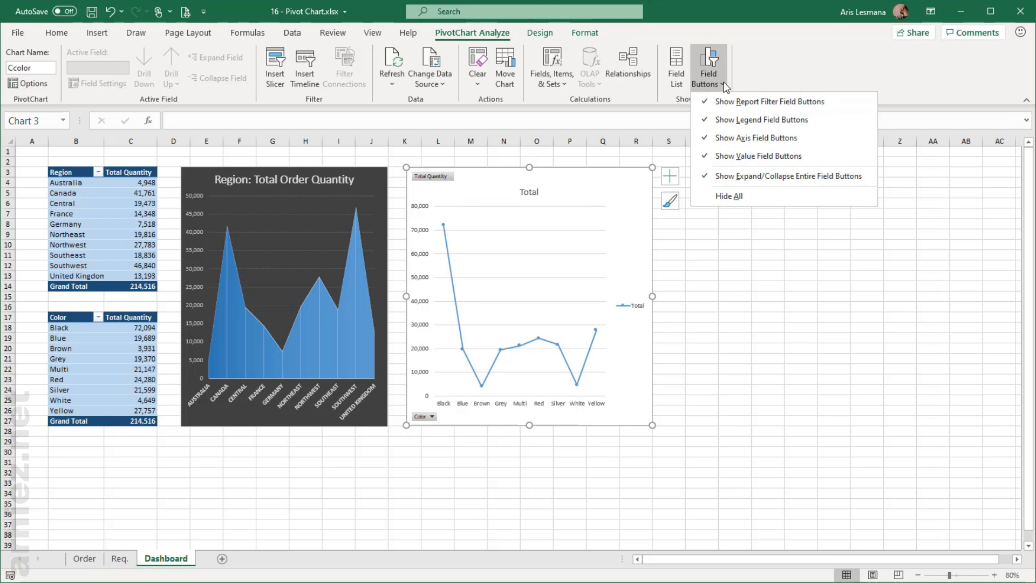
click(736, 196)
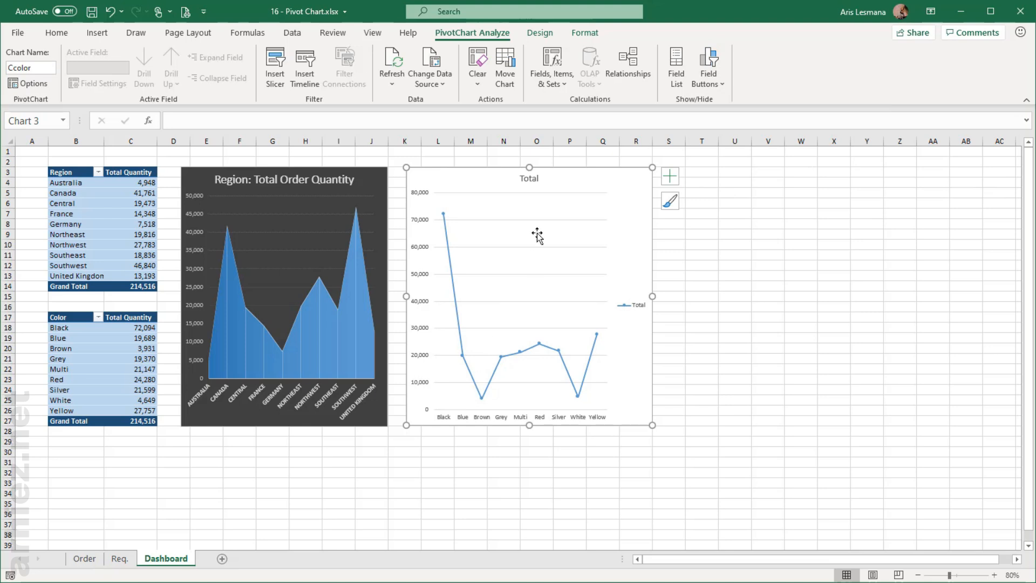
- Change the Color PivotChart's title to "Color: Total Order Quantity"
click(529, 179)
double_click(529, 179)
text(Color: Total Order Quantity)
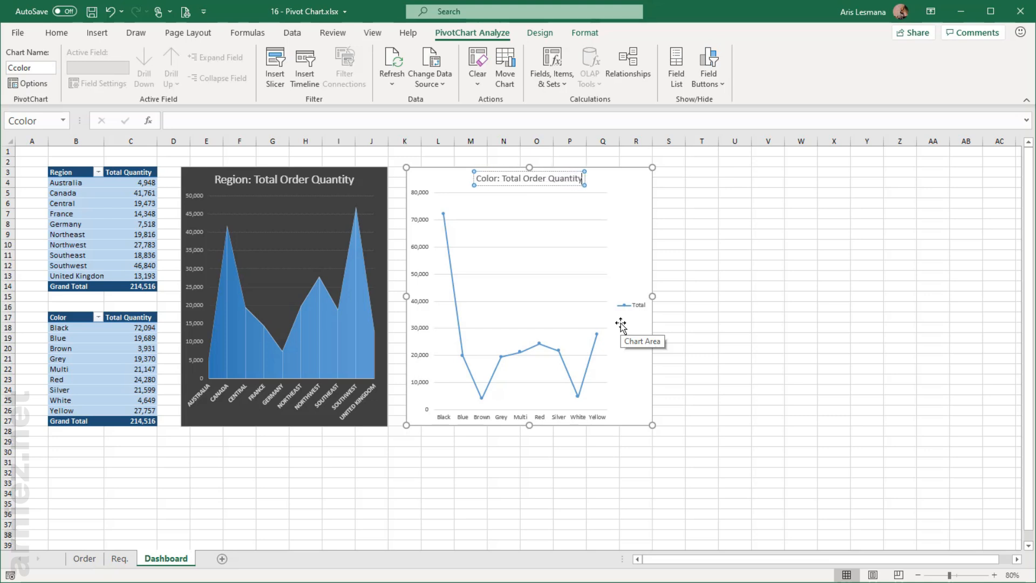
- Remove the legend from the Color PivotChart
click(642, 230)
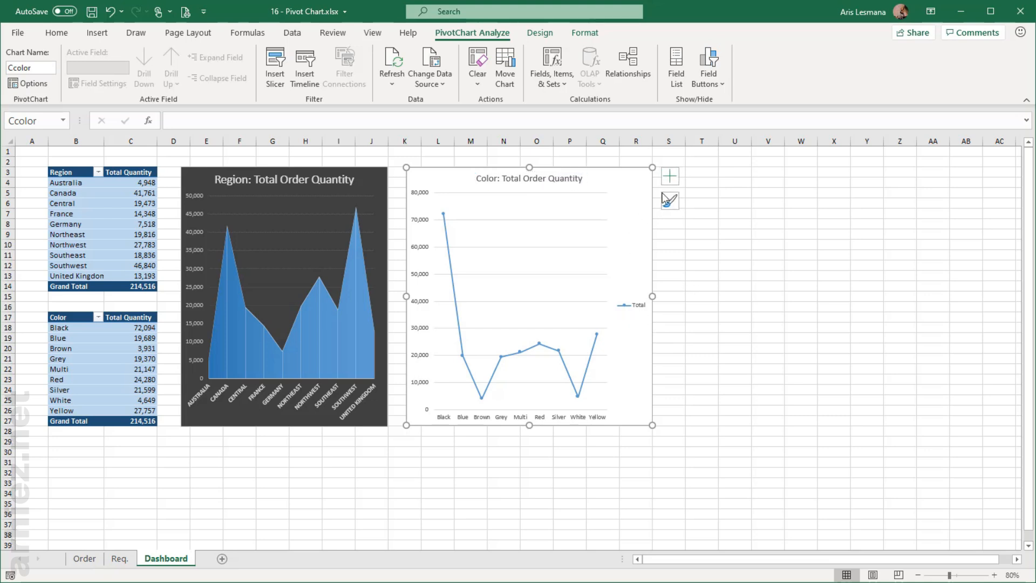
click(670, 177)
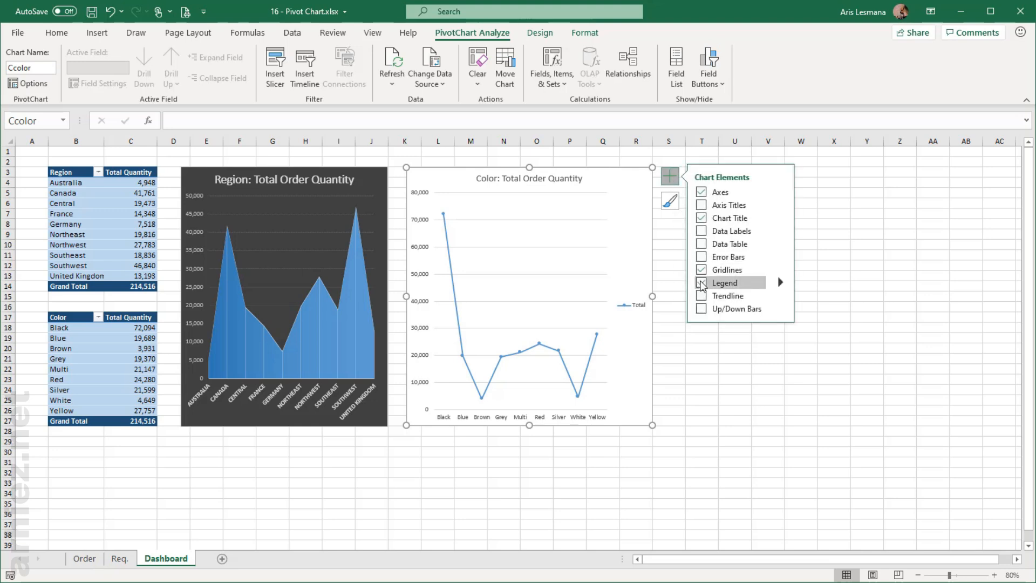
click(701, 283)
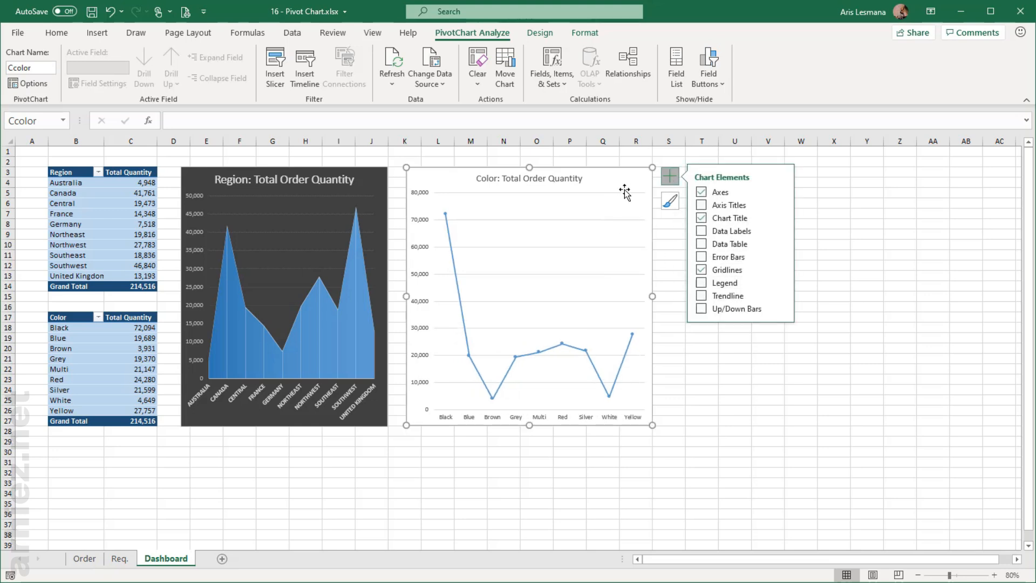
- Apply the dark grey gradient chart style with bold title to the Color PivotChart and deselect the chart
click(539, 33)
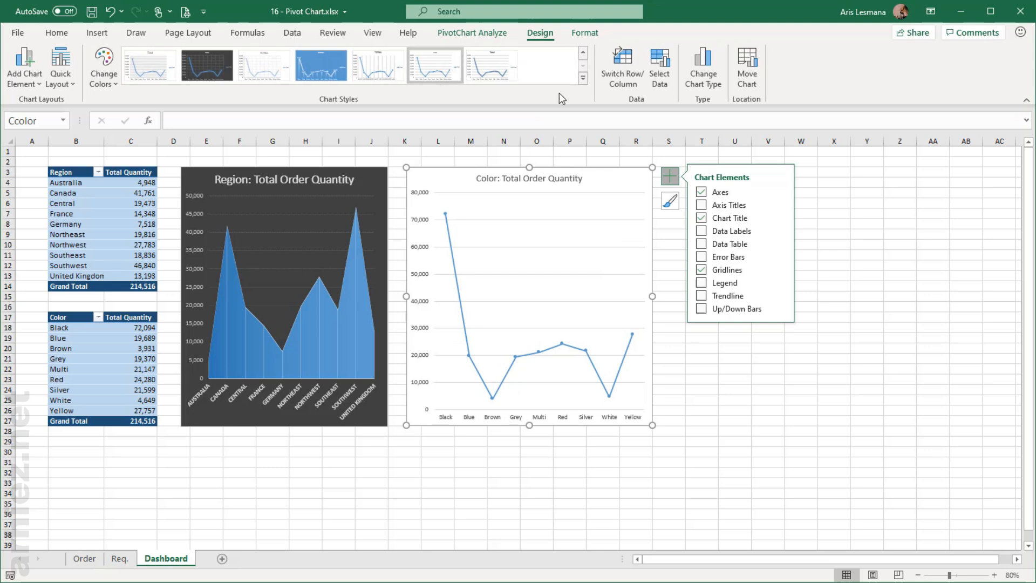
click(583, 78)
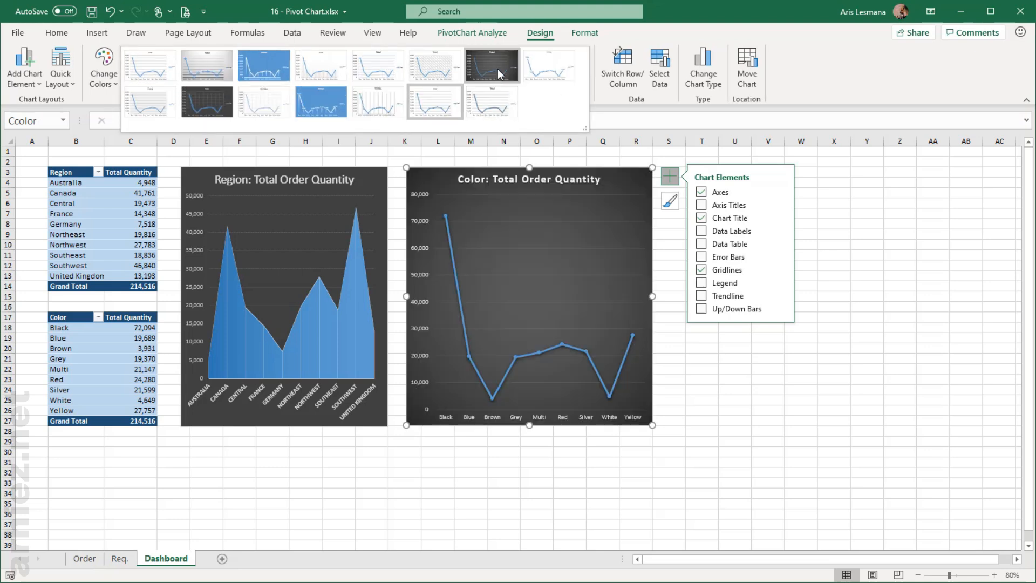
click(498, 69)
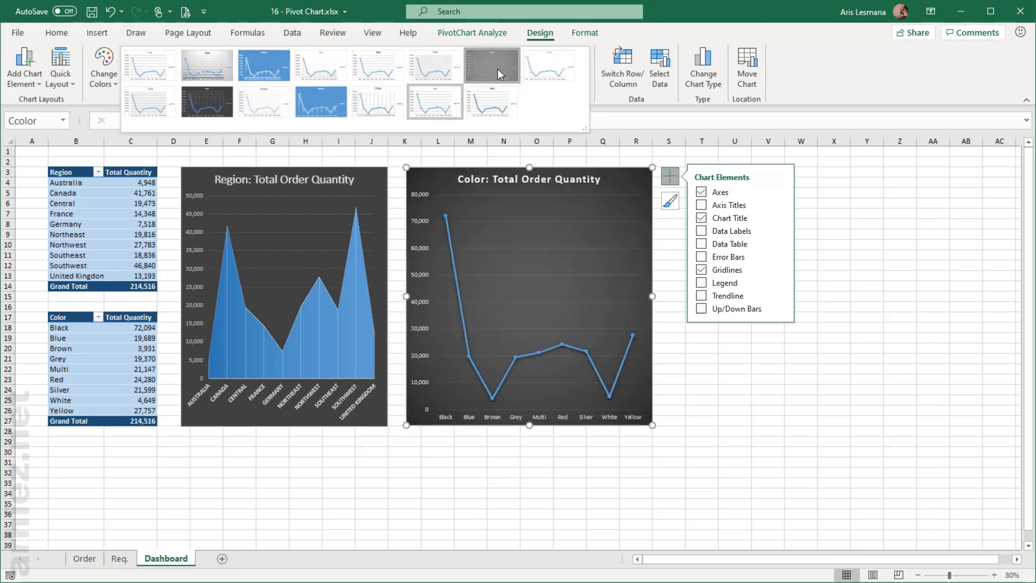
click(708, 472)
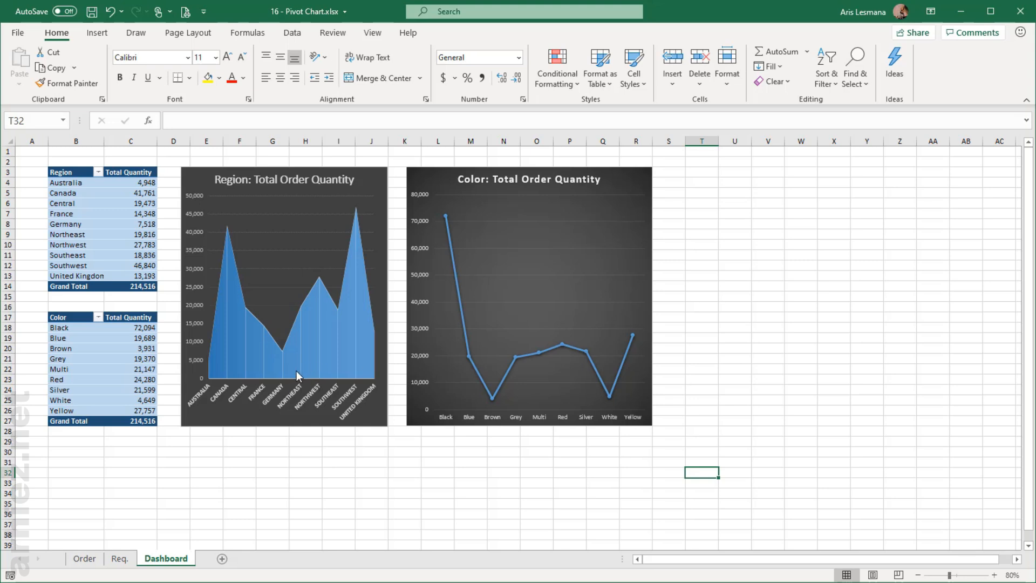
- Show the field list for the original Color pivot table and add Category to its rows beneath Color
click(117, 355)
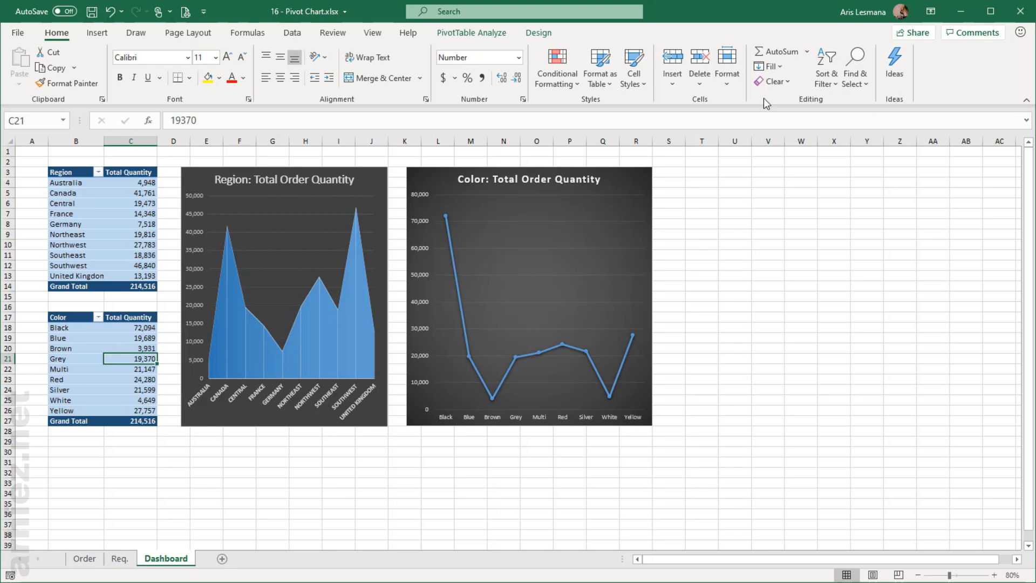
click(485, 33)
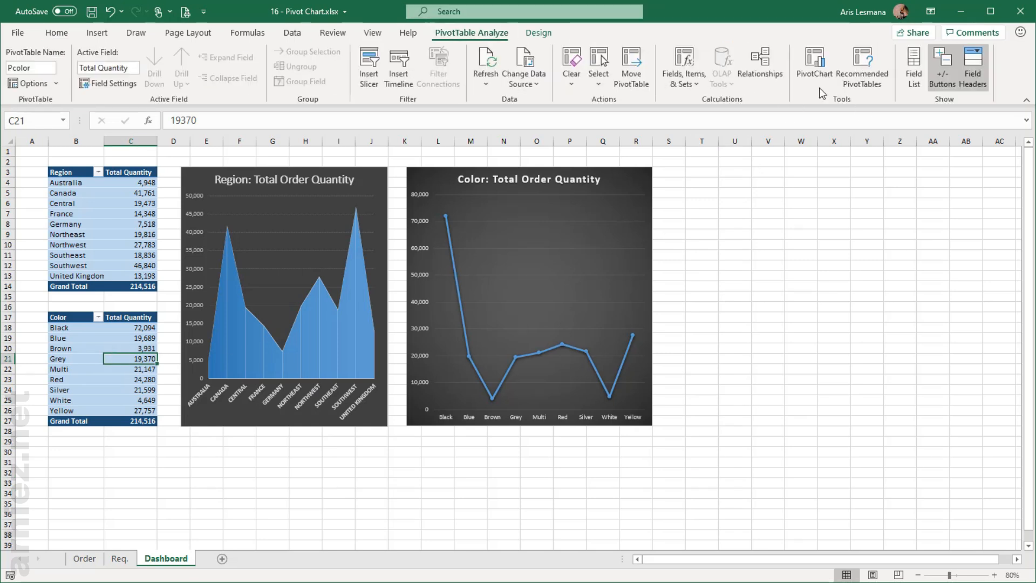
click(913, 73)
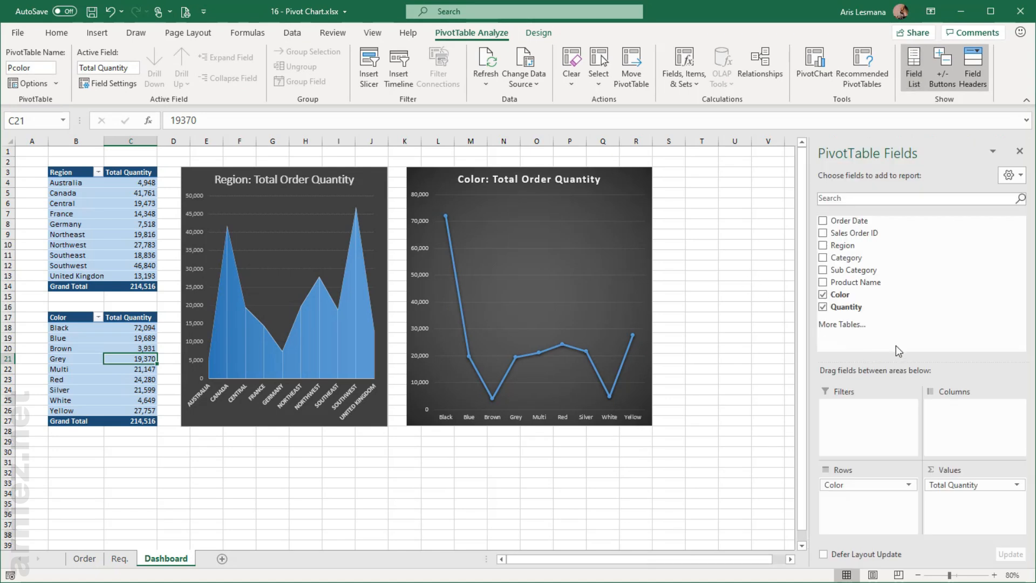
drag(862, 261, 878, 507)
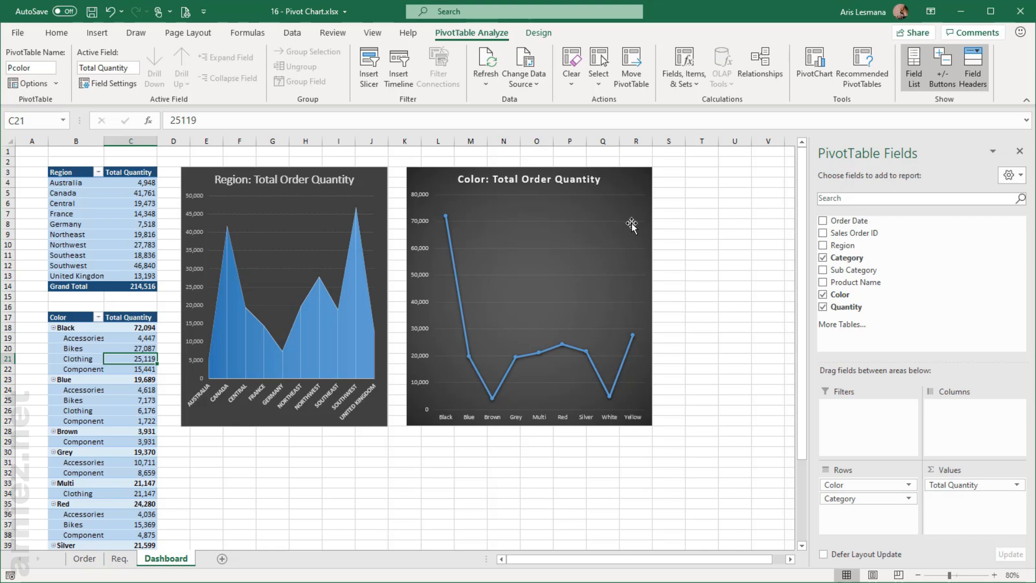
- Compare the fields used by the Color PivotChart with those of the original Color pivot table
click(625, 183)
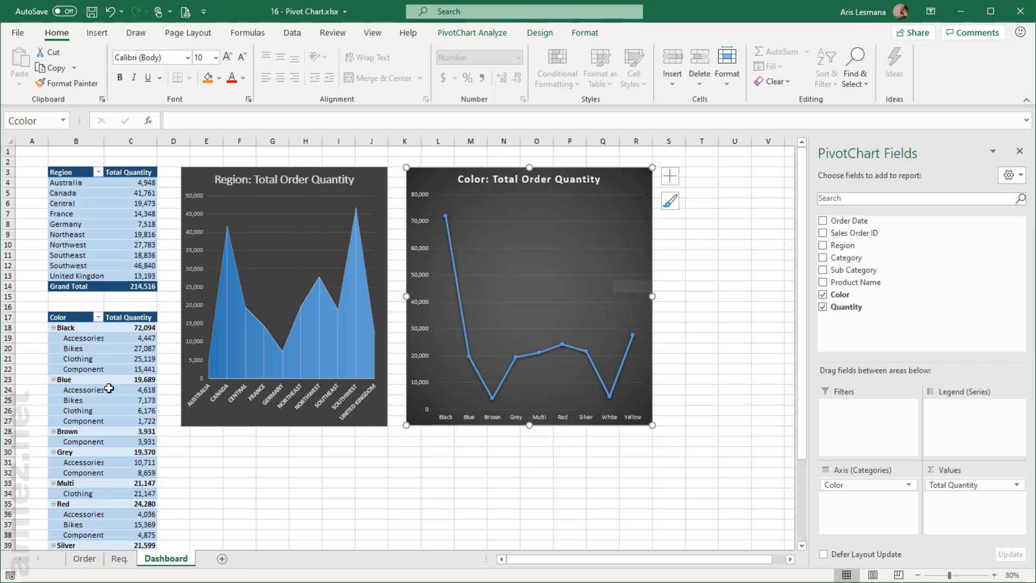
click(82, 369)
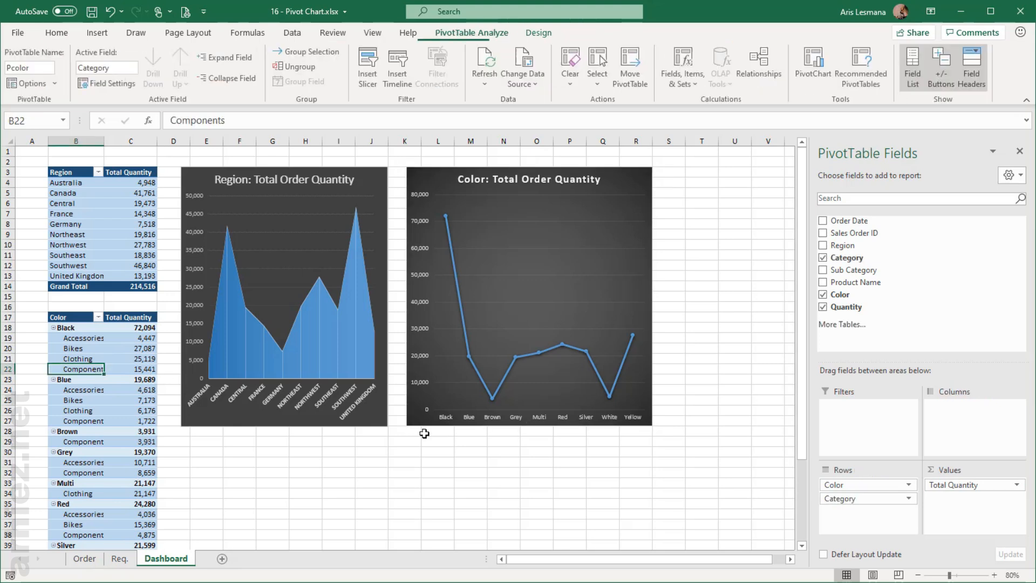
click(595, 221)
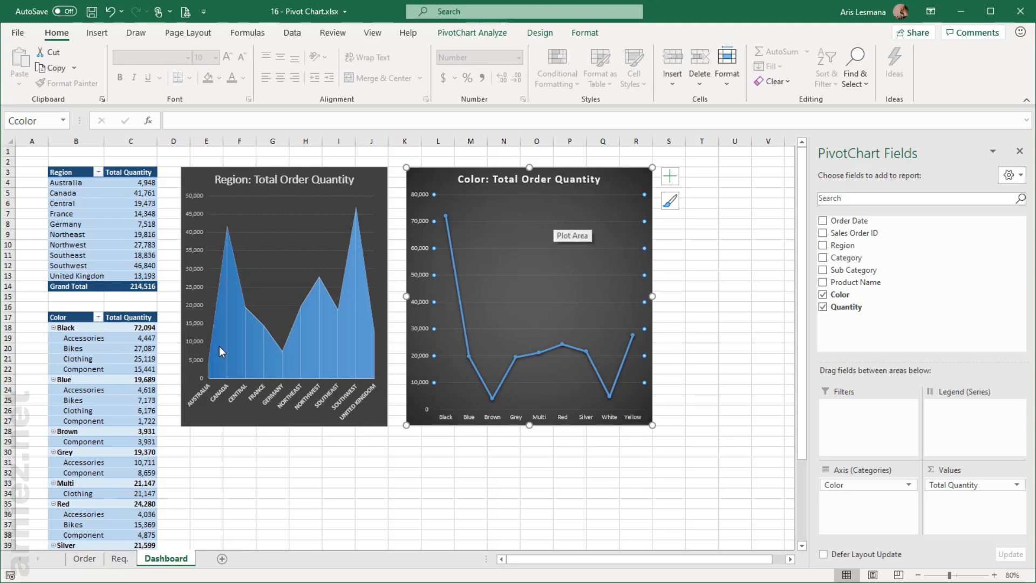
click(101, 403)
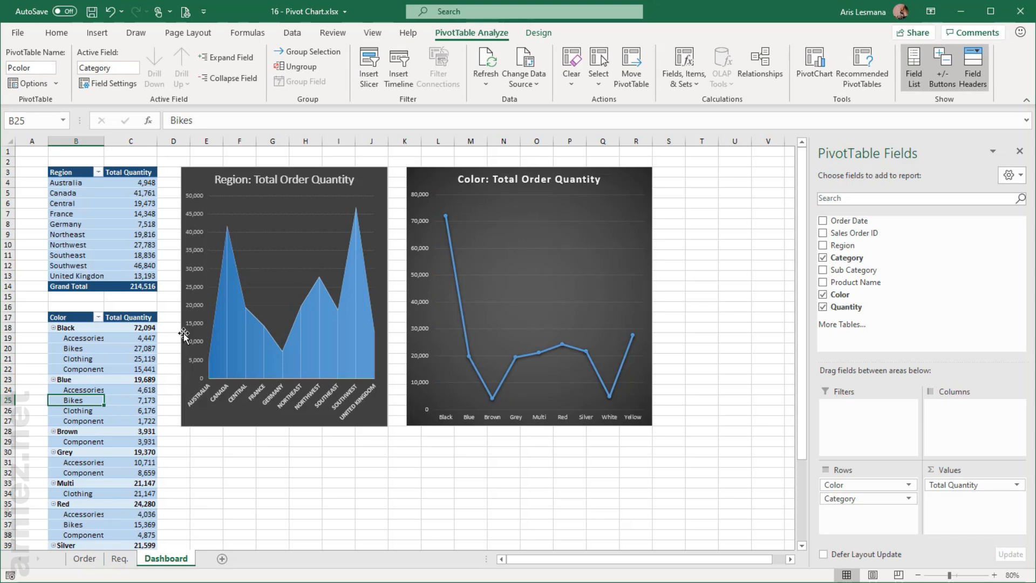
click(136, 356)
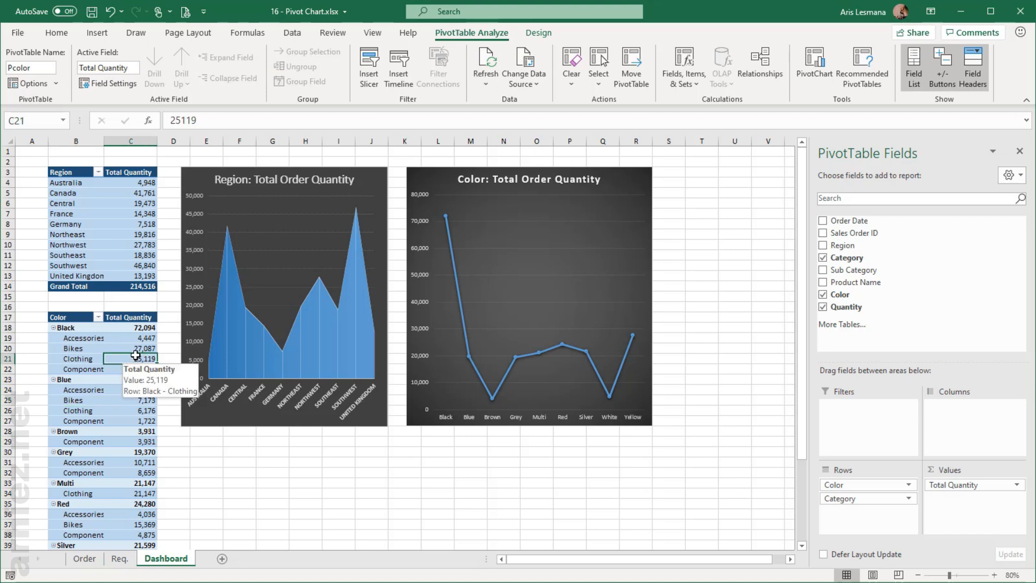
- Nudge the Color PivotChart slightly toward column S, keeping it aligned with row 3
click(632, 192)
mouse_move(632, 192)
mouse_down()
mouse_move(666, 317)
mouse_move(626, 221)
mouse_move(625, 186)
mouse_up()
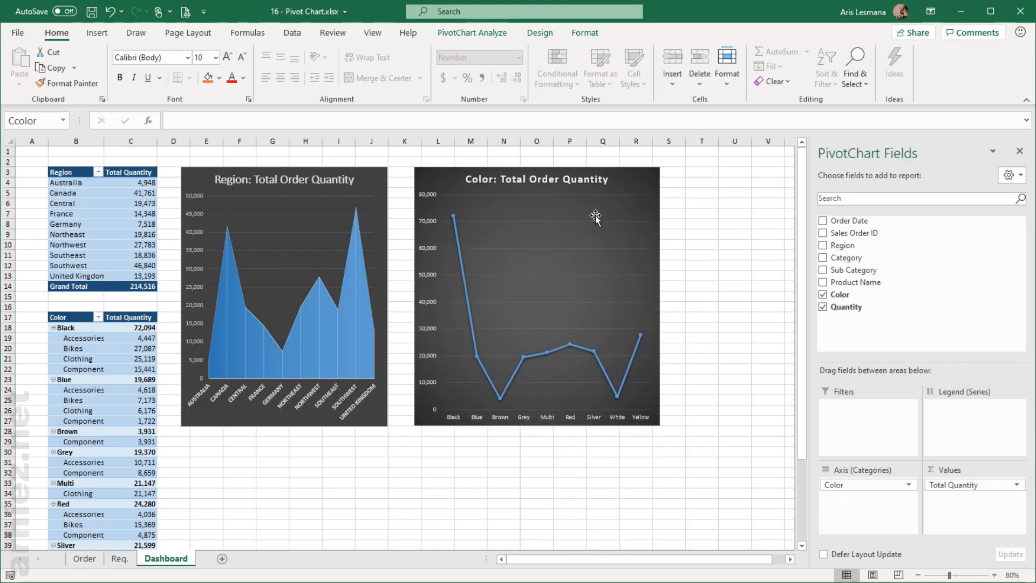
- Remove Category from the rows of the original Color pivot table, leaving only Color
click(112, 399)
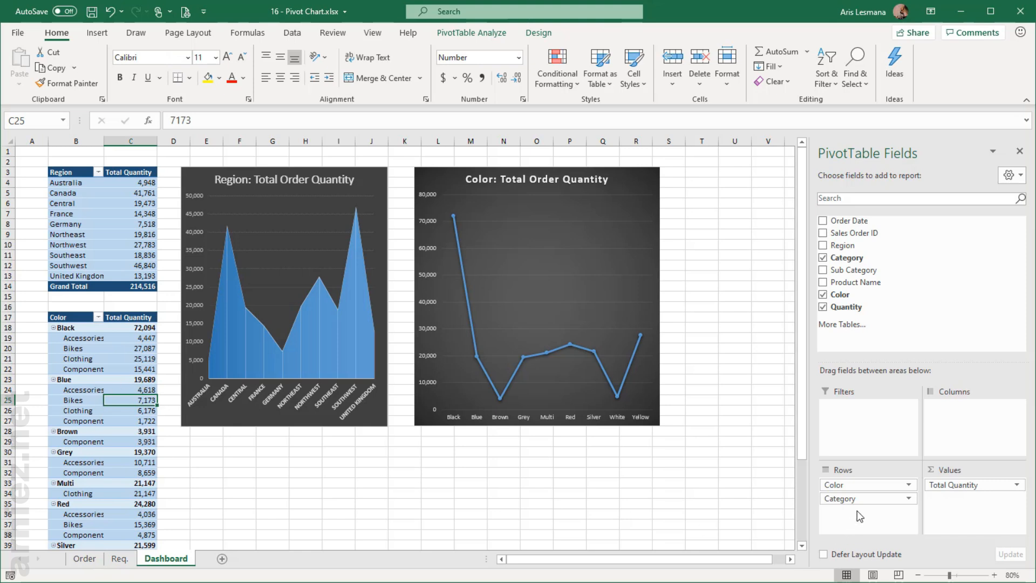
drag(860, 502, 869, 330)
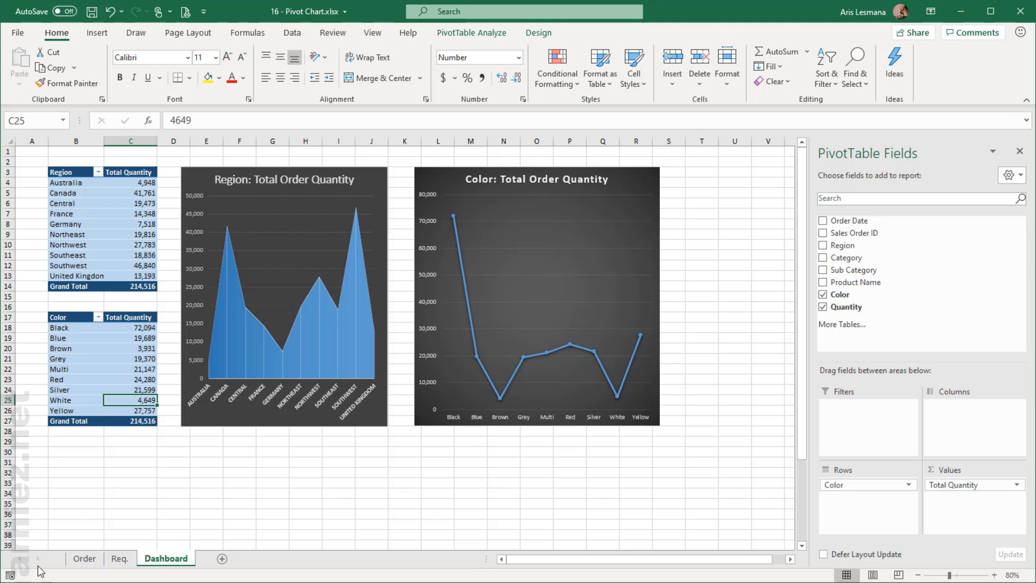
click(125, 257)
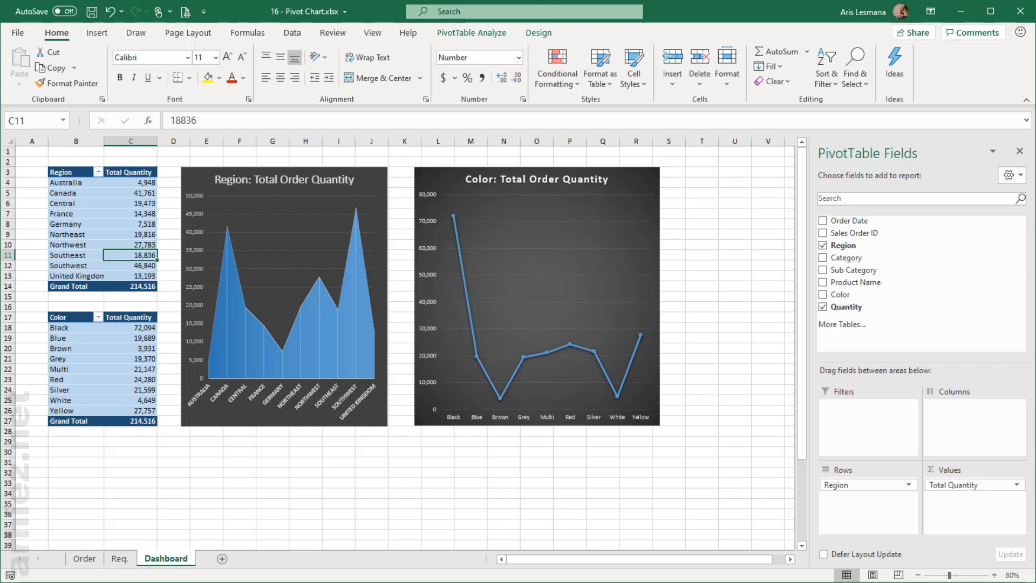
- Mark requirements 2 and 4 as done on the Req. sheet by filling cells D6 and D10 yellow
click(120, 559)
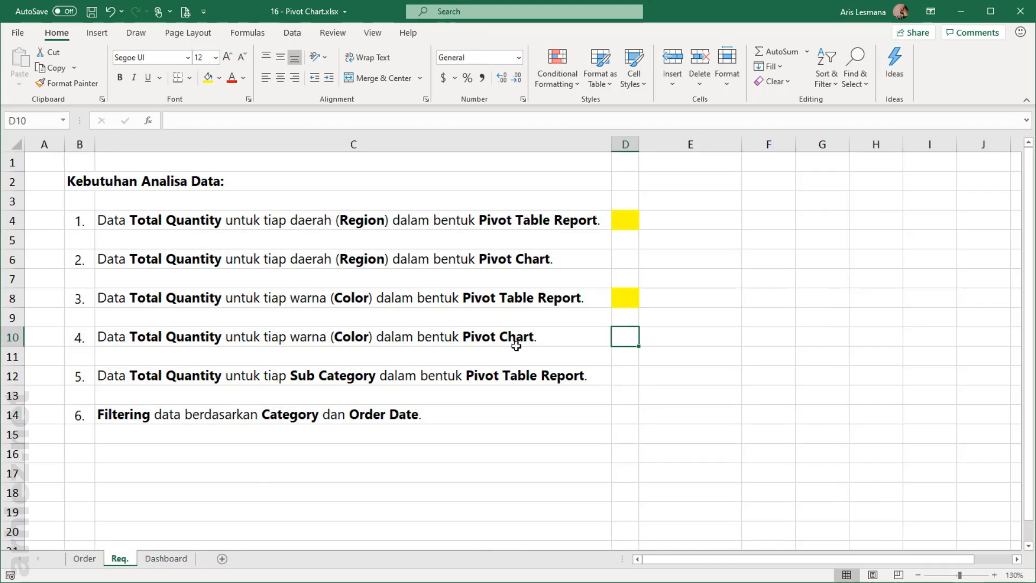
click(620, 264)
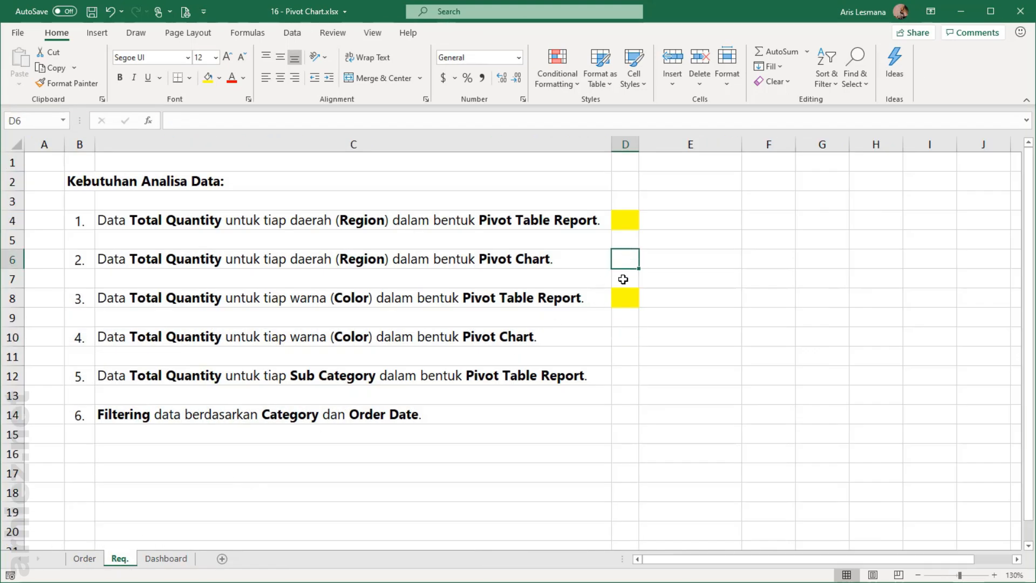
click(207, 77)
click(617, 334)
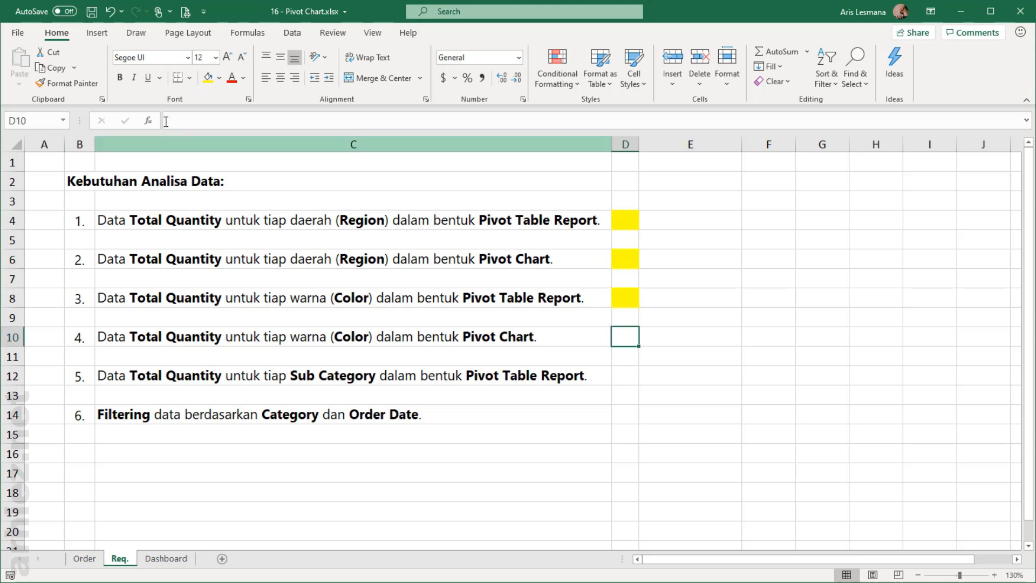
click(208, 77)
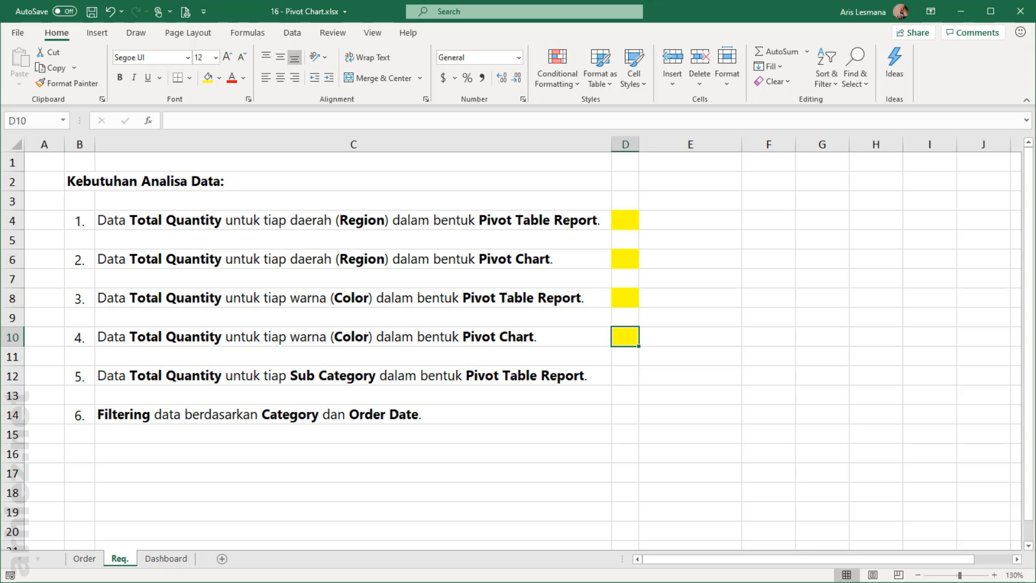
- Copy the Region pivot table in B3:C14 of the Dashboard sheet to cell T3
click(167, 558)
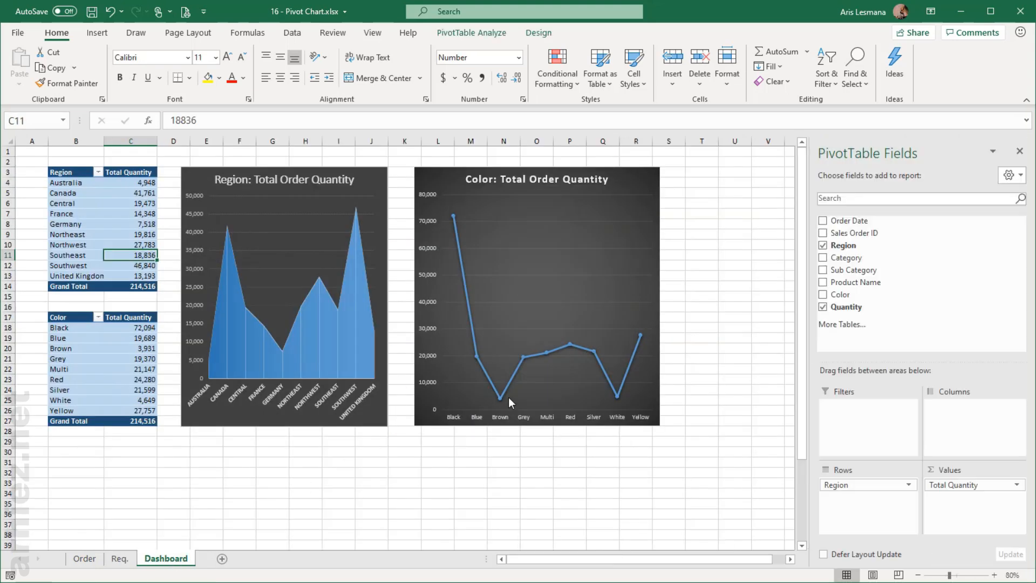
click(96, 205)
drag(68, 172, 132, 281)
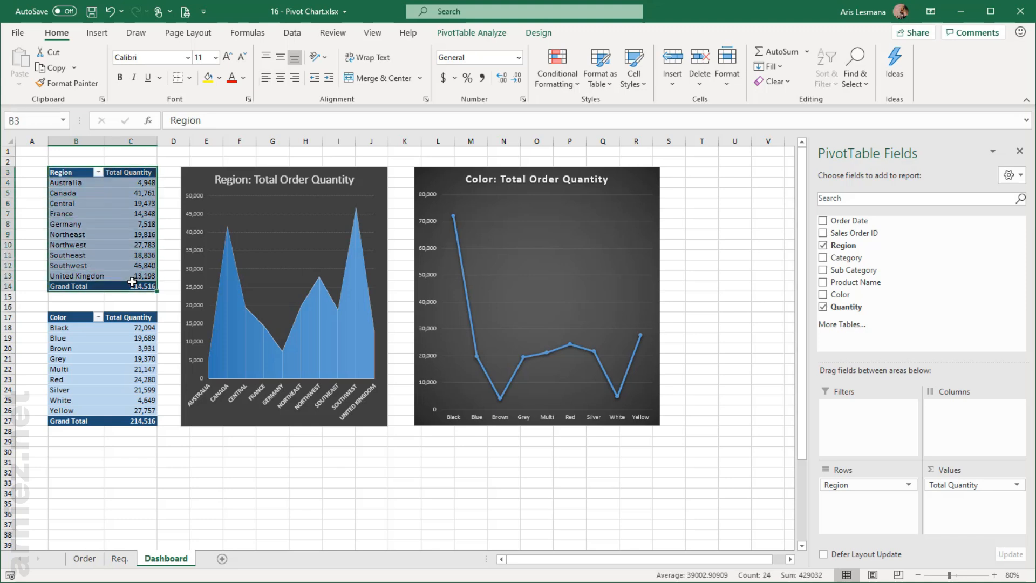
key(ctrl+c)
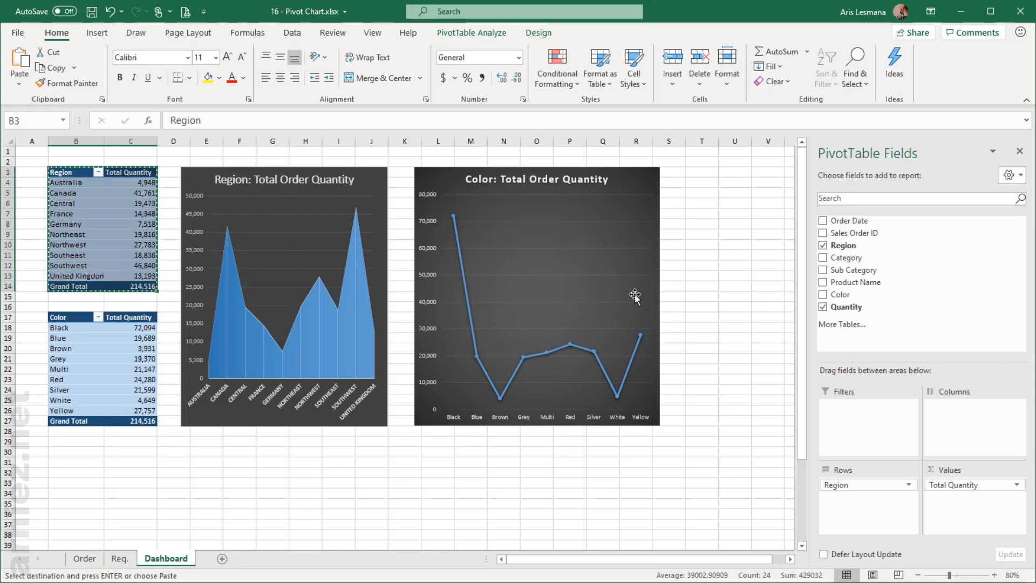
click(701, 171)
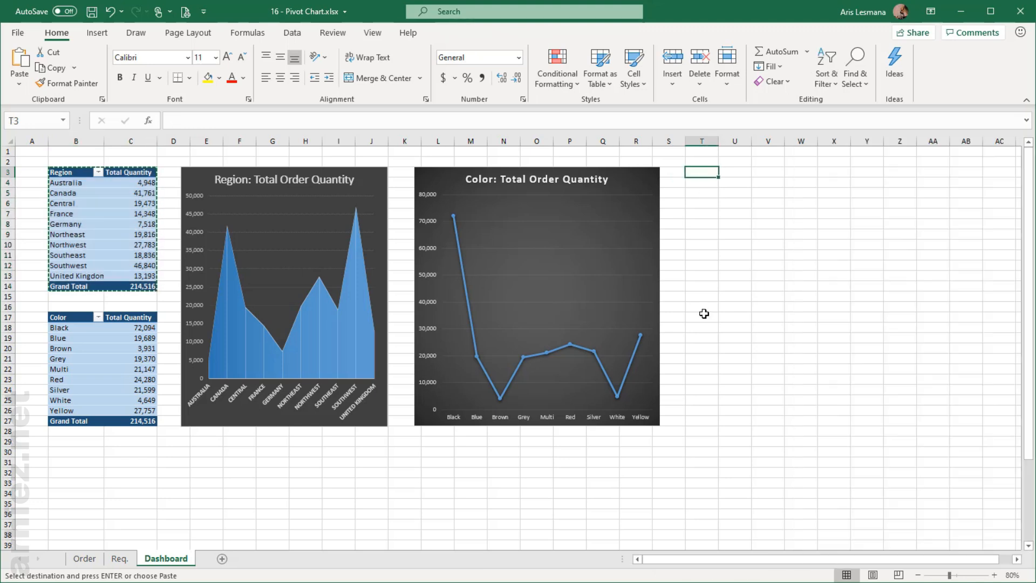
key(ctrl+v)
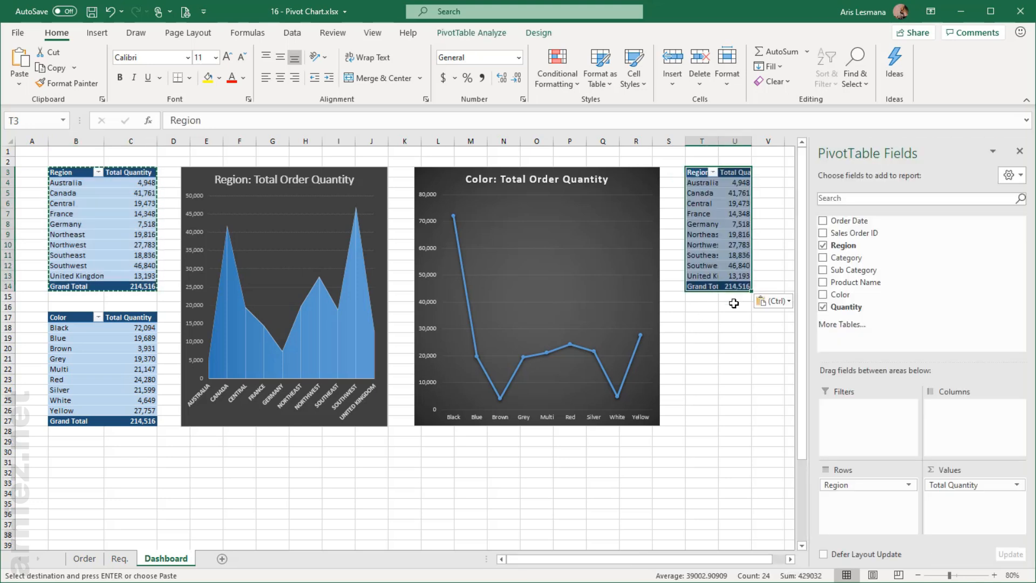
- Replace Region with Sub Category in the rows of the pivot table at T3, widen its columns T and U, and hide the field list
click(129, 560)
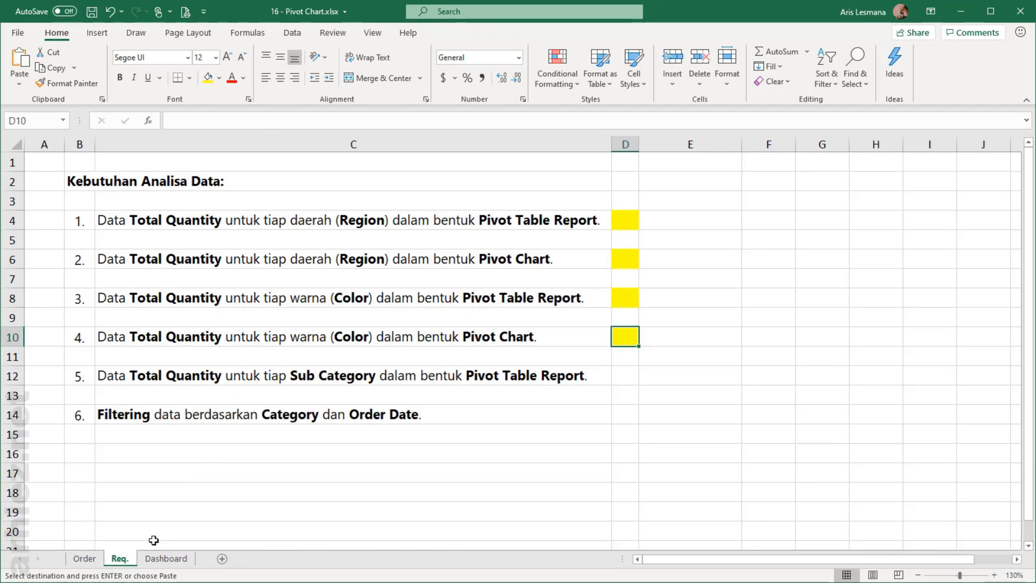
click(165, 560)
mouse_move(866, 484)
mouse_down()
mouse_move(908, 284)
mouse_move(875, 502)
mouse_up()
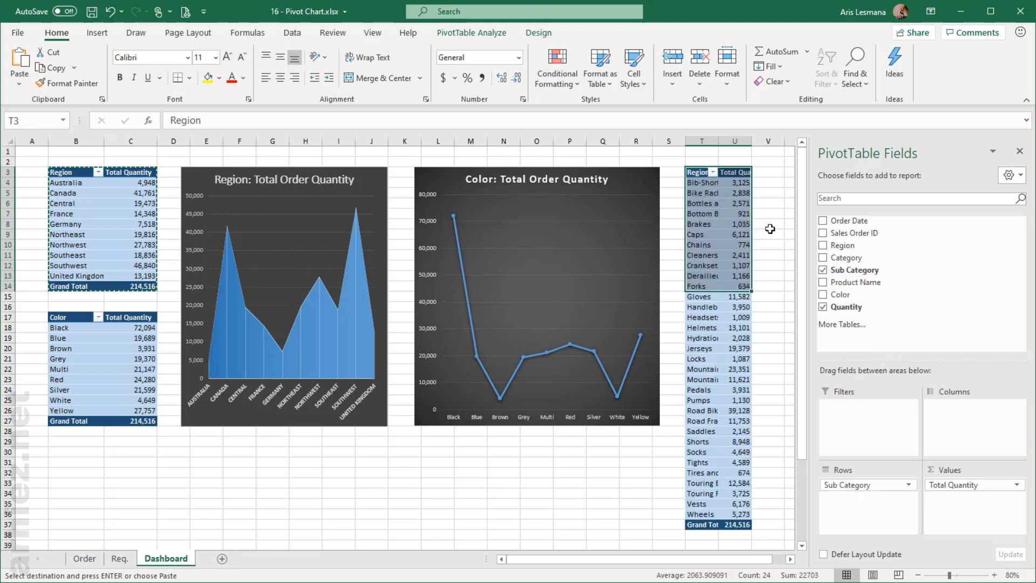
drag(718, 143, 788, 147)
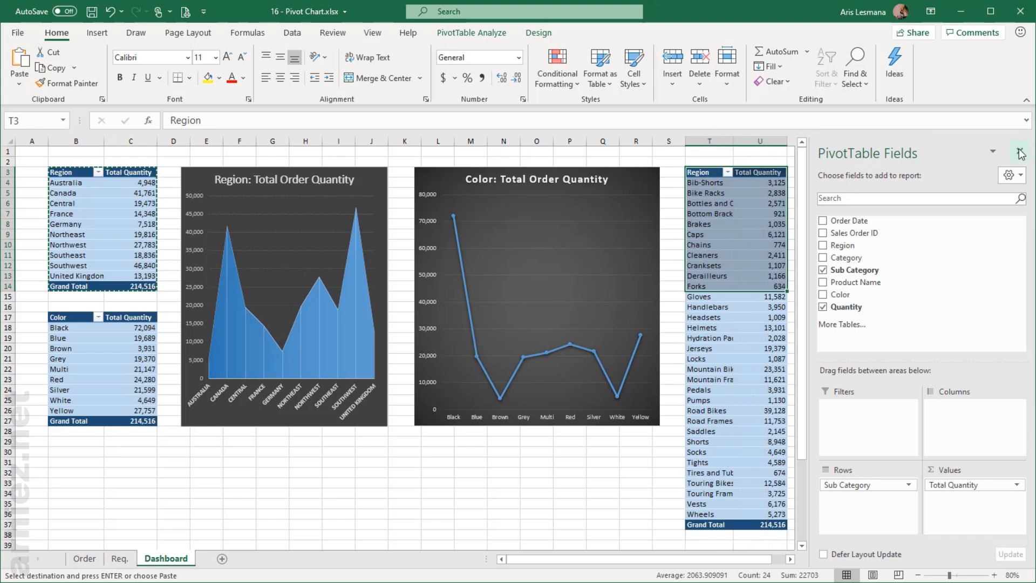
click(1020, 151)
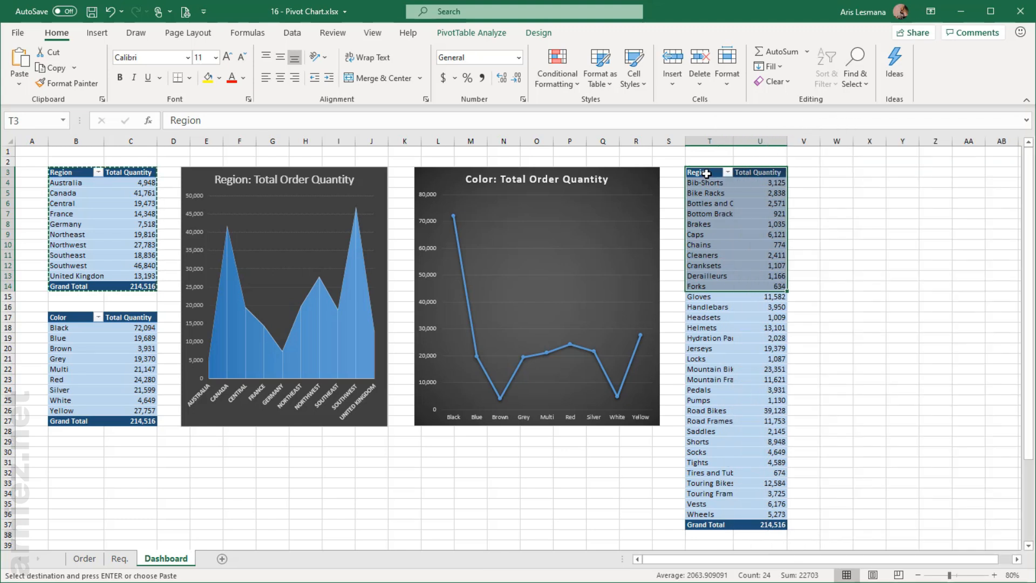
- Rename the row header in T3 to "SubCategory" and widen column T to fit its labels
click(707, 173)
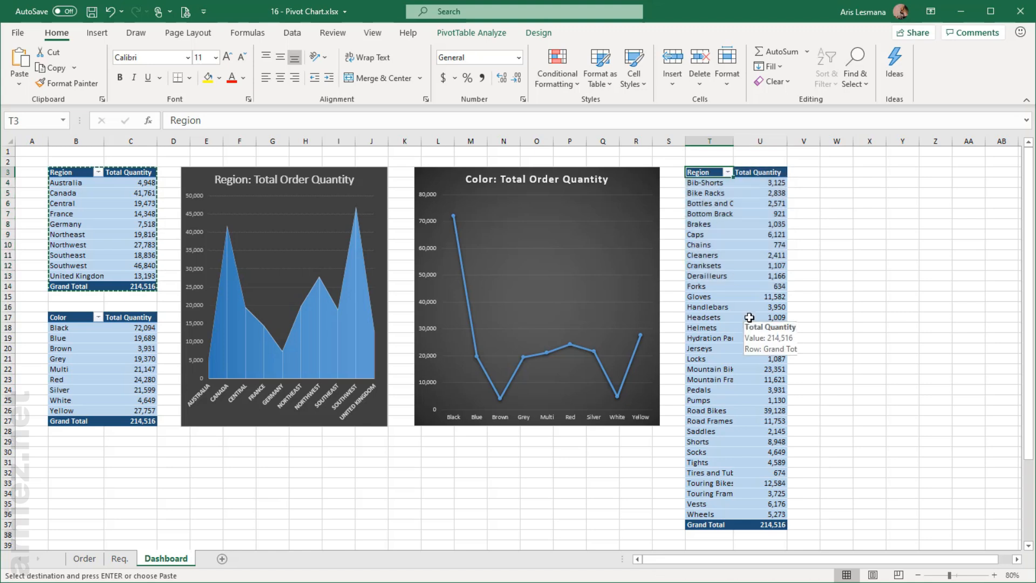
text(SubCatego)
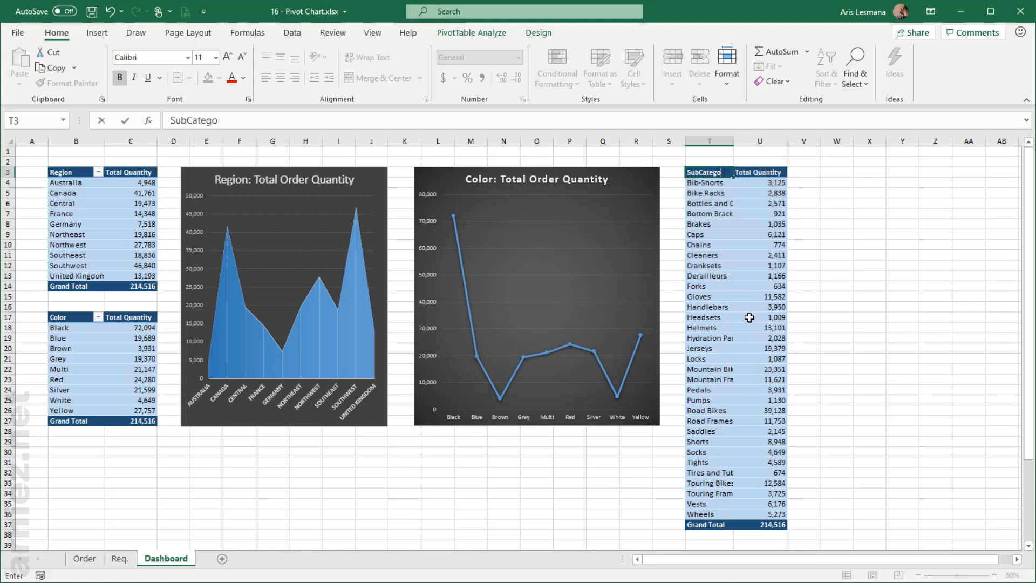
text(ry)
key(Return)
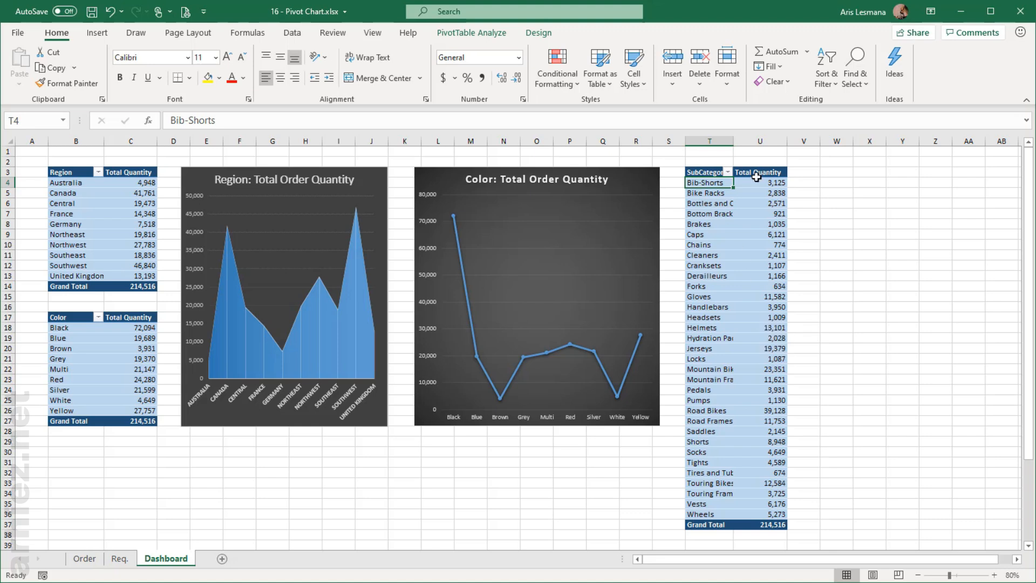
drag(733, 141, 747, 140)
click(757, 305)
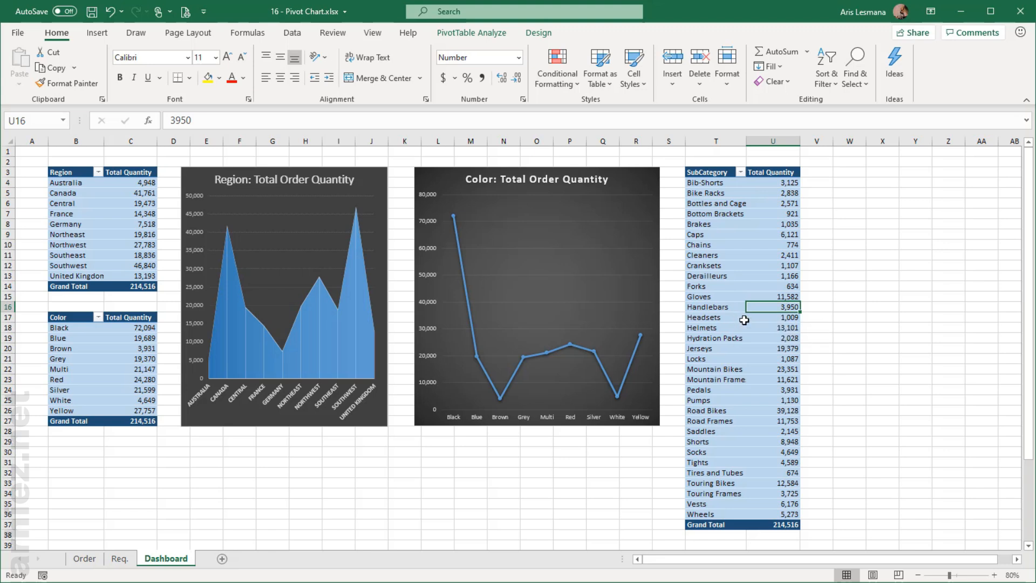
- Name the Sub Category pivot table at T3 "Psubcat"
click(475, 34)
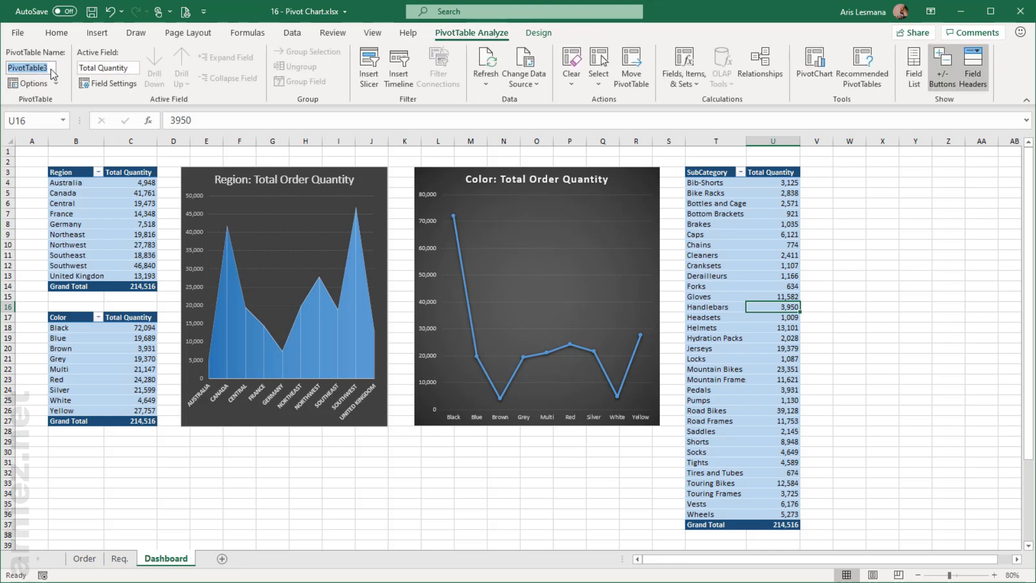
text(Psubcat)
key(Return)
- Mark requirement 5 as done on the Req. sheet by filling cell D12 yellow, and select D14
click(120, 559)
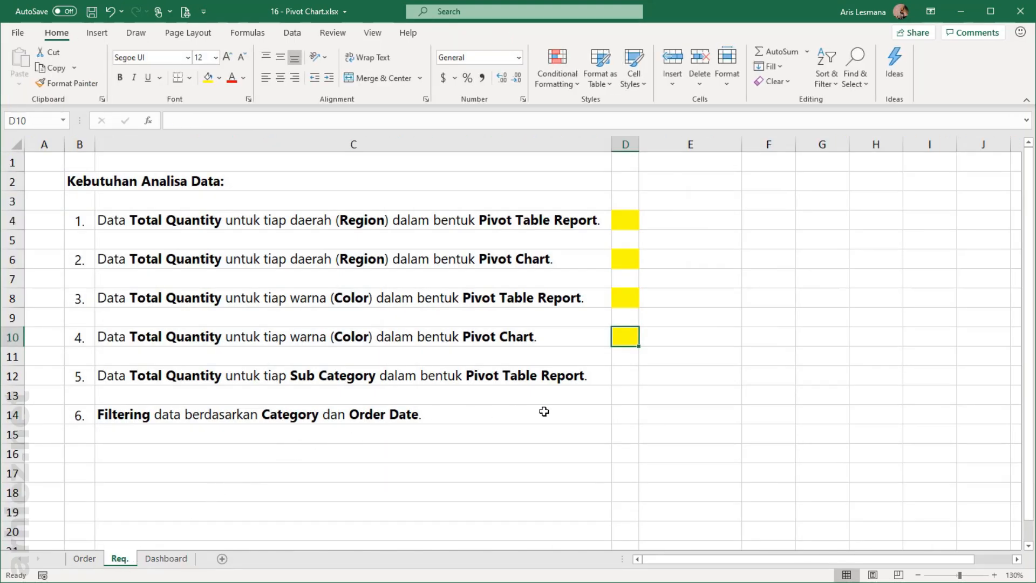
click(621, 411)
click(620, 375)
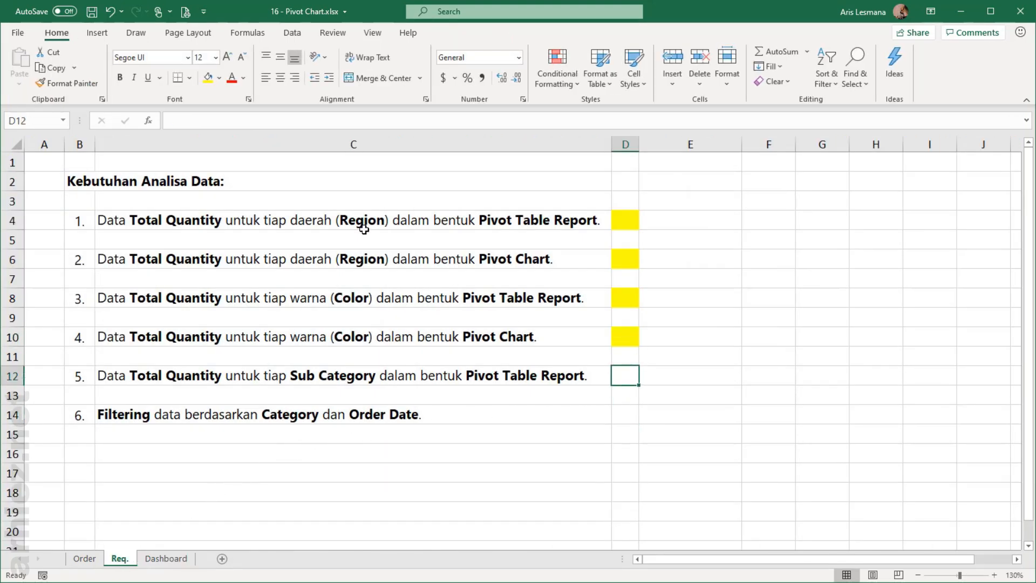
click(208, 77)
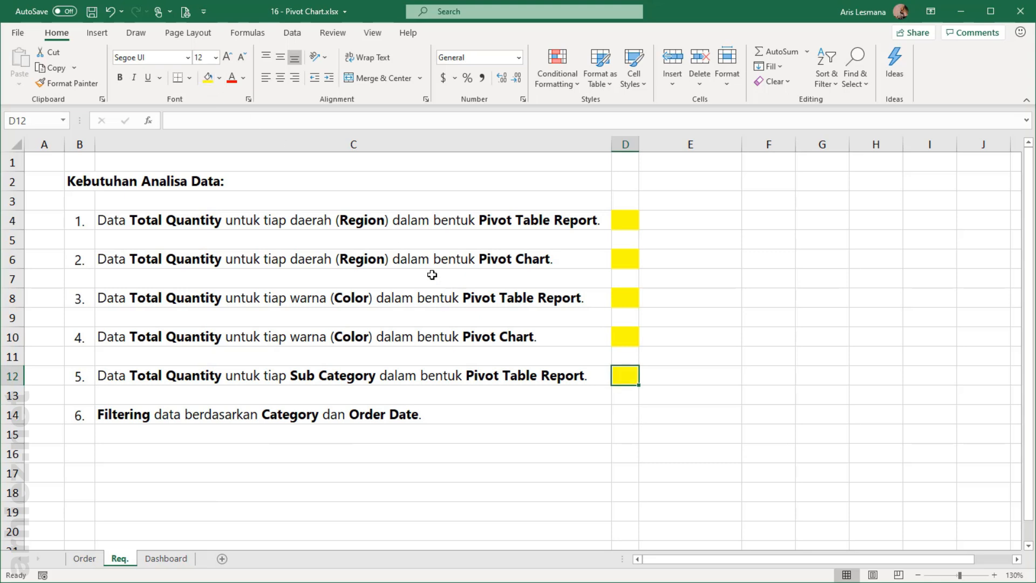
click(624, 411)
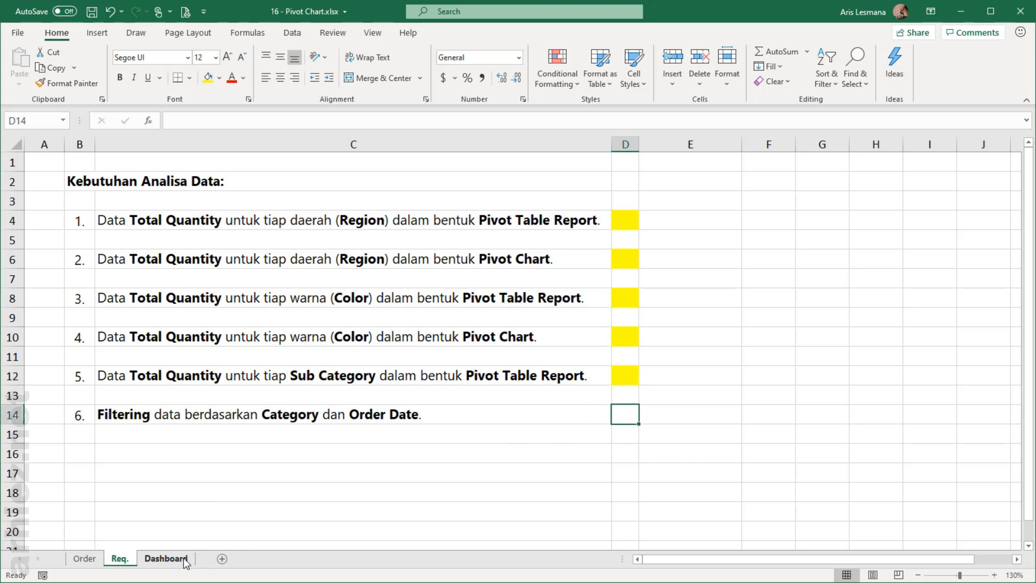
- Insert a Category slicer from the Region pivot table on the Dashboard sheet and move it over the lower end of the Color pivot table
click(165, 559)
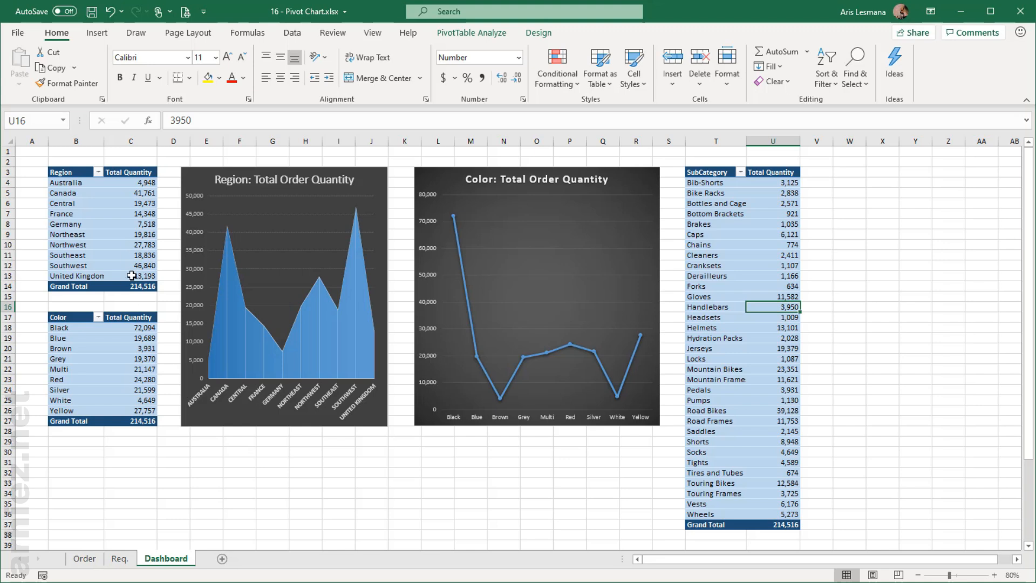
click(129, 235)
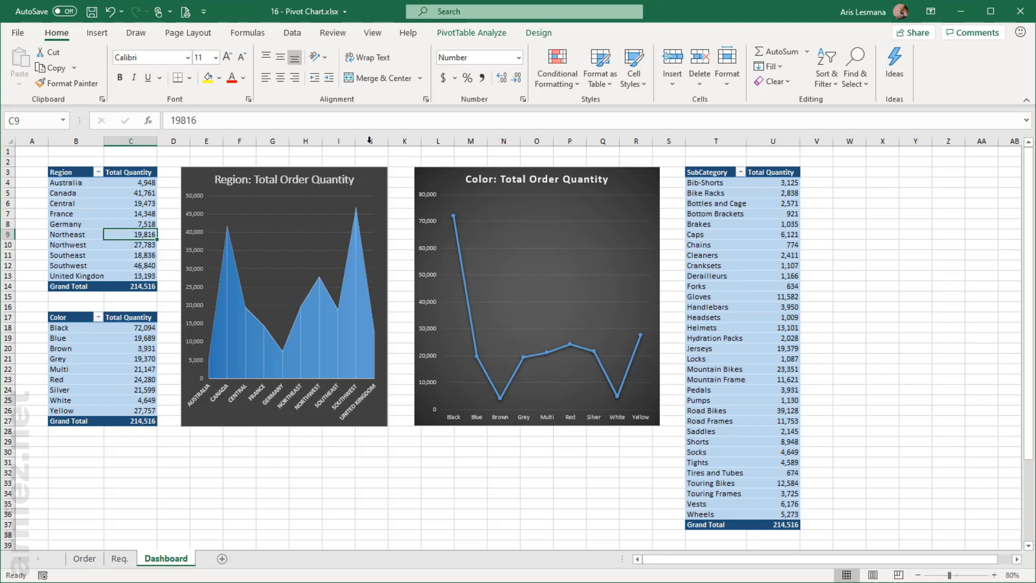
click(472, 34)
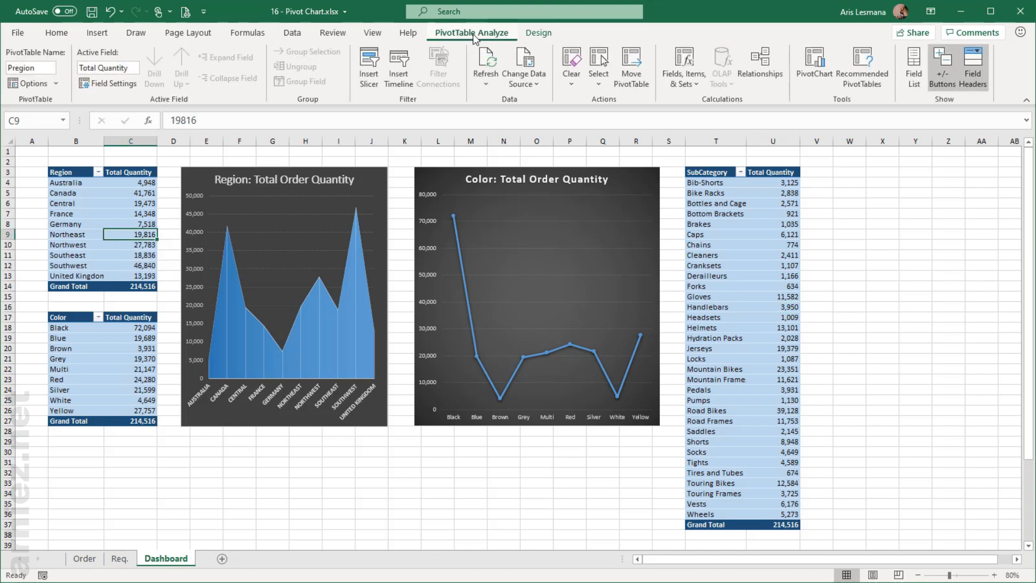
click(367, 82)
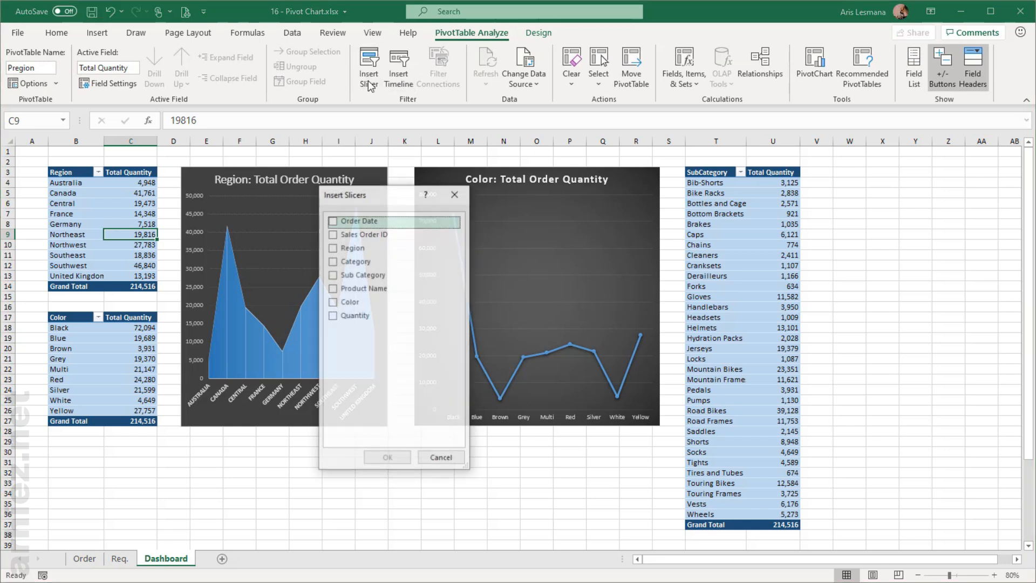
click(333, 262)
click(388, 459)
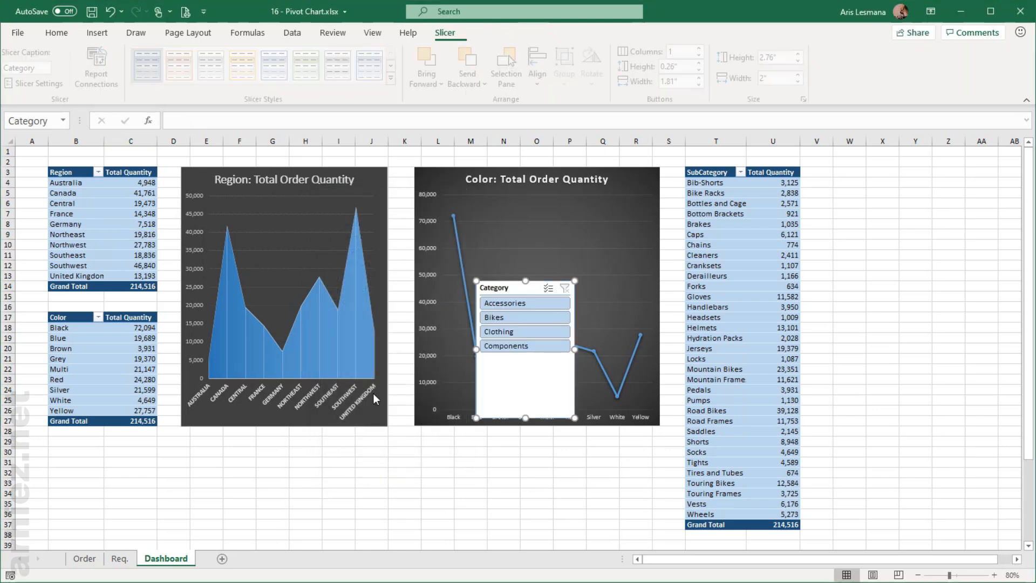
drag(513, 288, 105, 405)
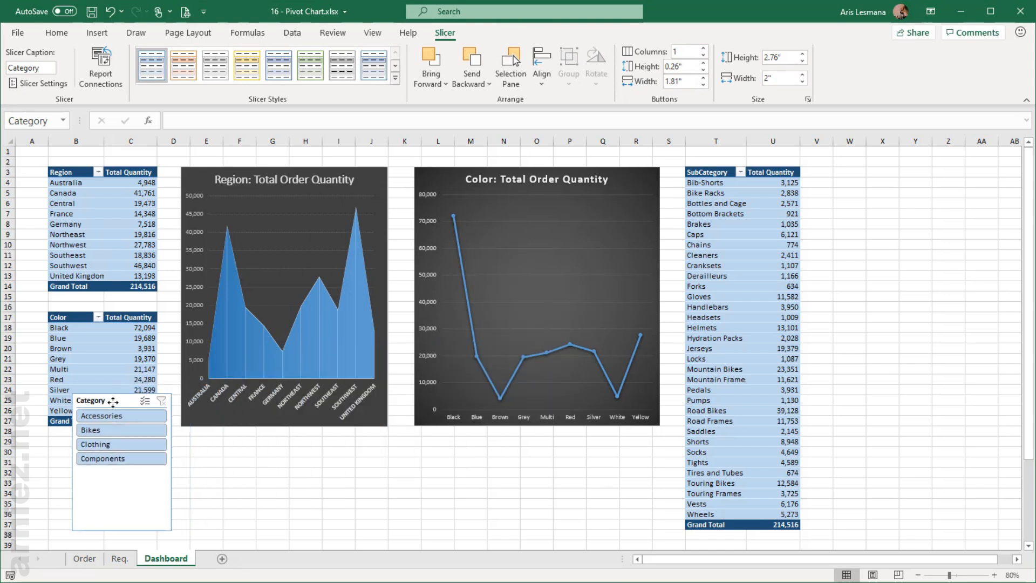
- Insert an Order Date timeline from the Region pivot table and place it below the Color chart
click(124, 234)
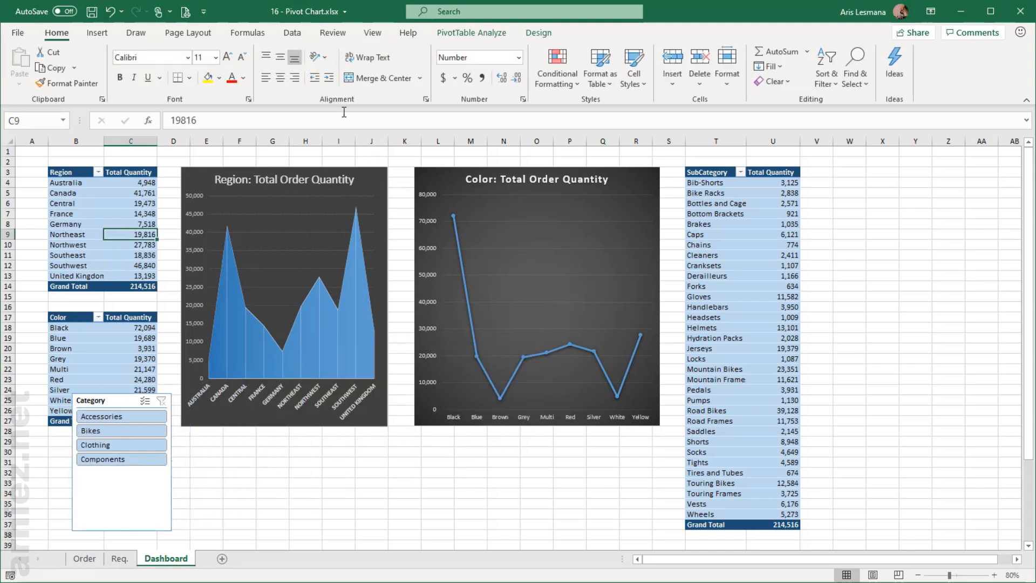
click(490, 34)
click(398, 68)
click(336, 273)
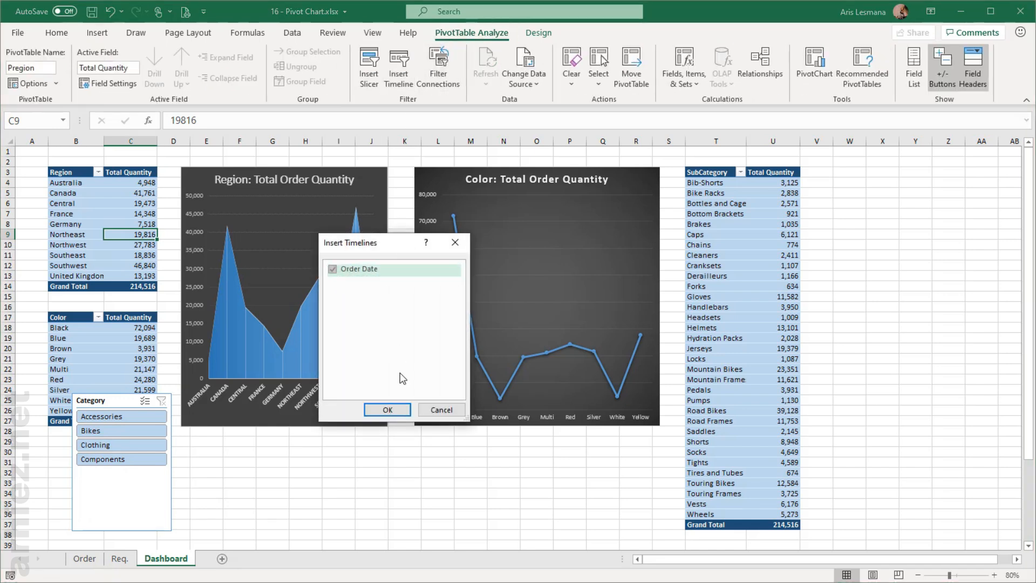
click(391, 411)
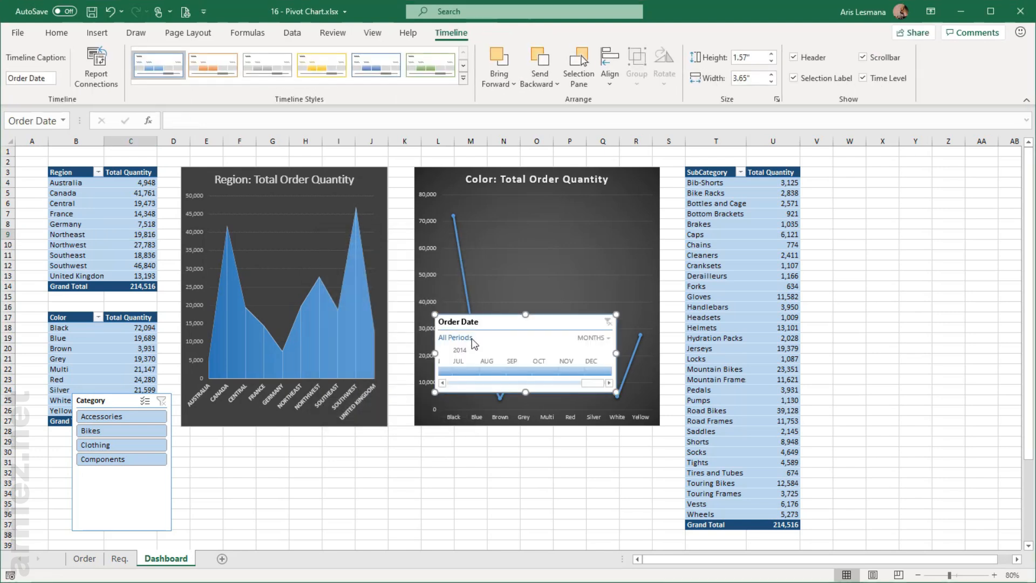
drag(491, 262, 531, 476)
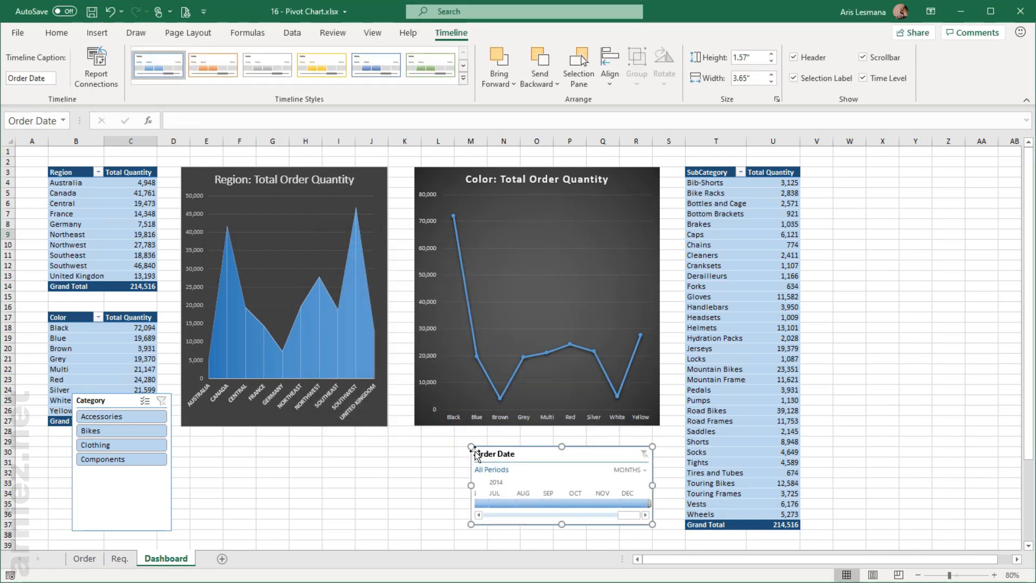
- Move the Category slicer to the Region chart's lower edge, widen it to about 4.45", and arrange its buttons in 4 columns
drag(119, 401, 245, 408)
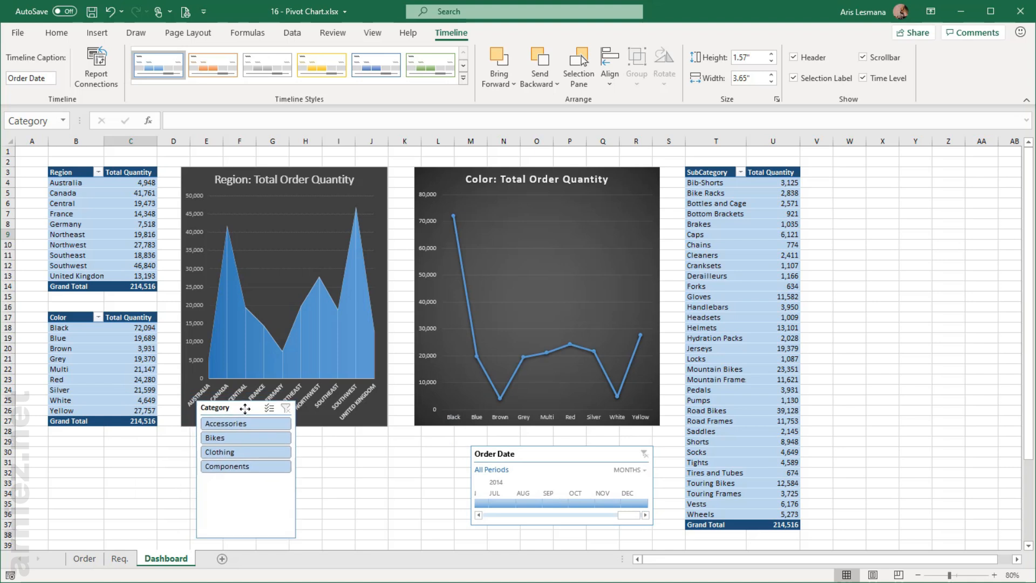
drag(298, 470, 418, 469)
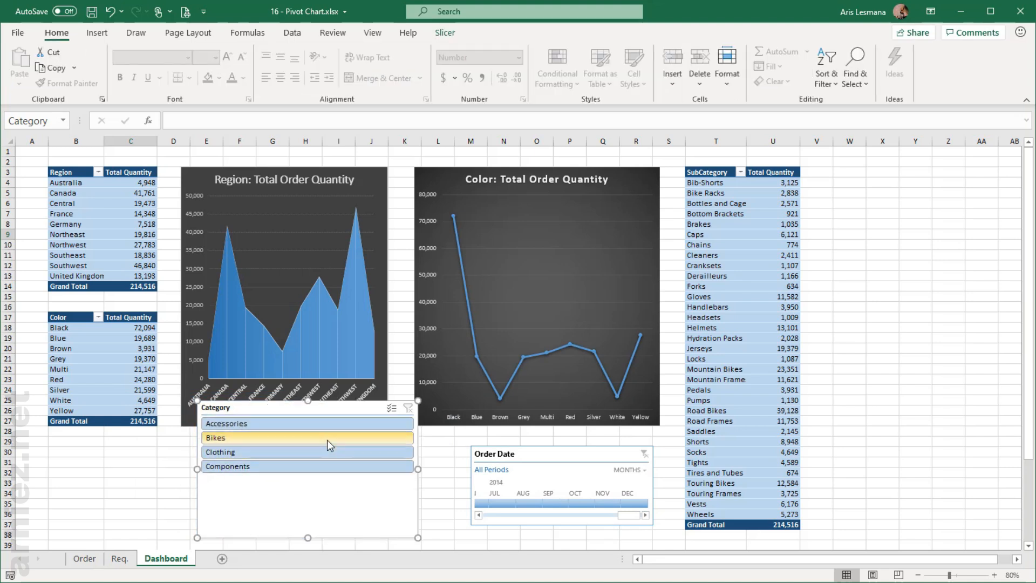
click(445, 32)
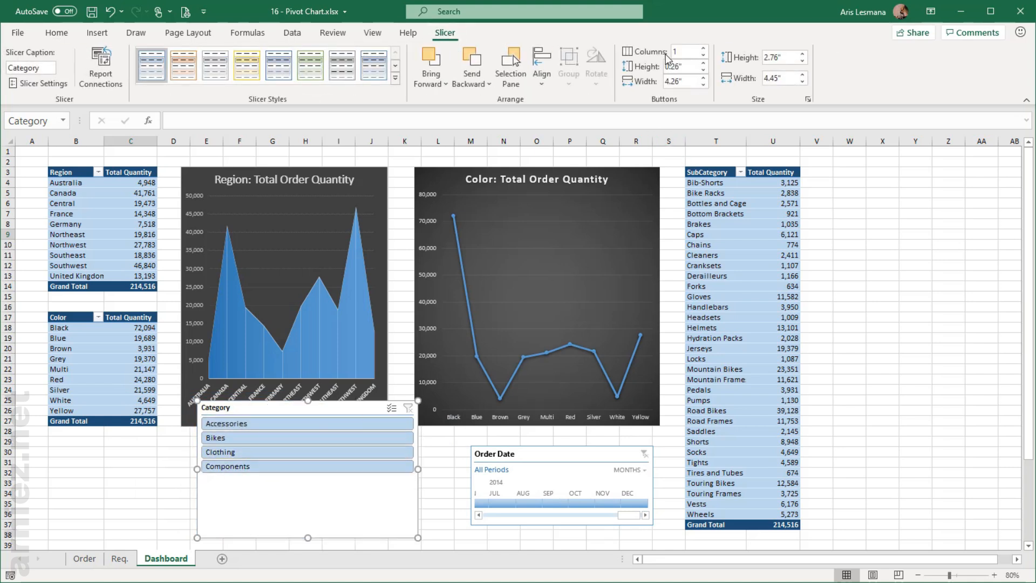
click(703, 48)
click(703, 48)
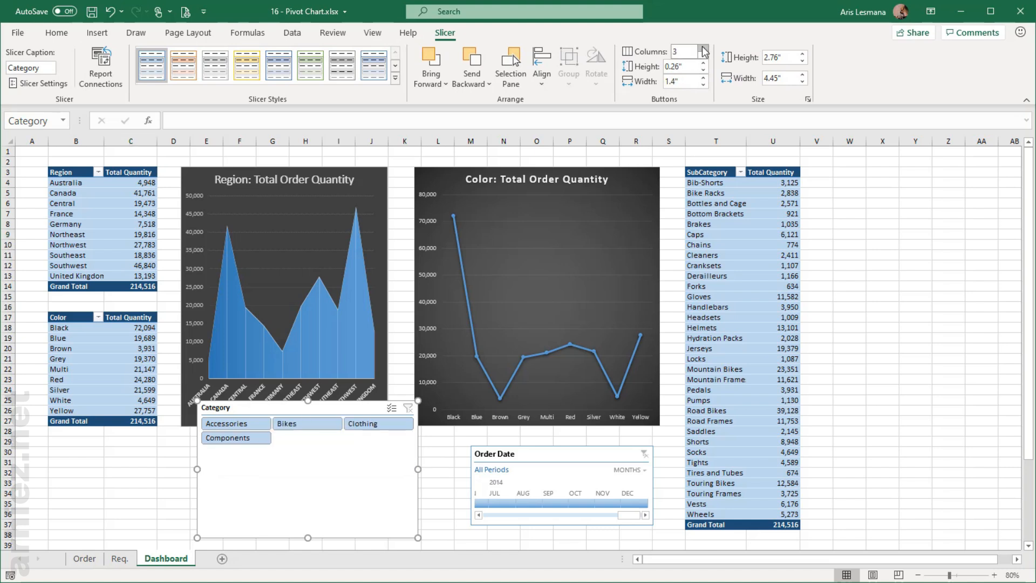
click(703, 48)
- Resize the Category slicer to about 4.19" wide beneath the Color pivot table and set its button height to 0.9"
drag(196, 469, 43, 463)
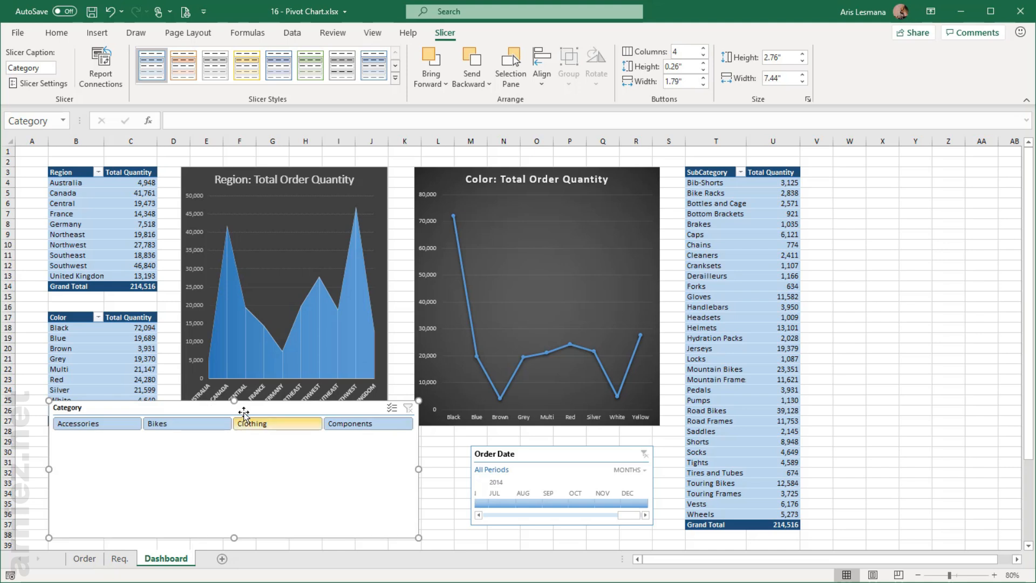
drag(232, 401, 233, 437)
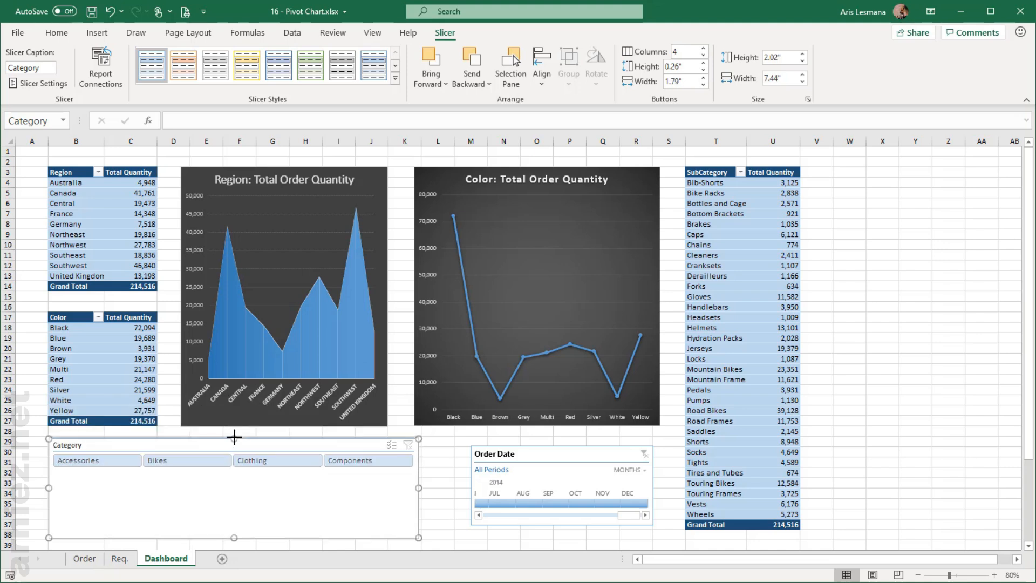
drag(416, 489, 257, 484)
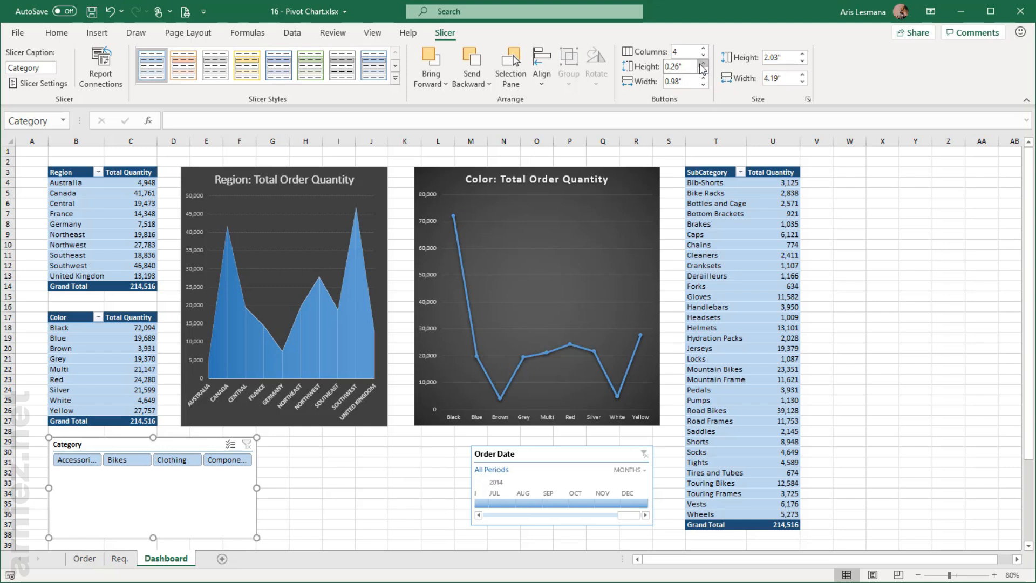
drag(702, 66, 703, 65)
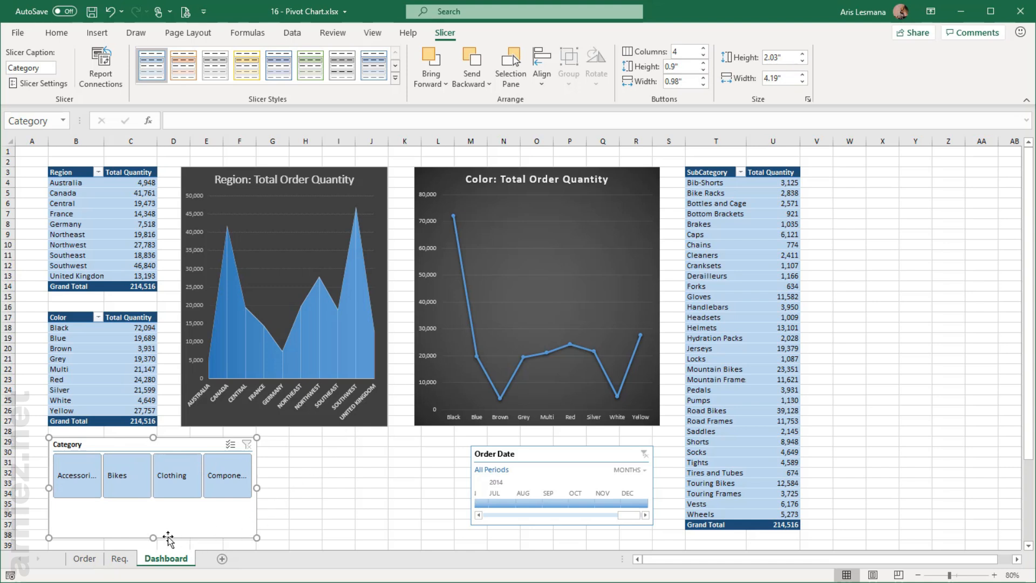
drag(152, 538, 152, 530)
- Place the Order Date timeline beside the Category slicer, widen it to about 7.67", and shorten the slicer to about 1.56" to match
drag(515, 444, 336, 439)
drag(458, 473, 658, 473)
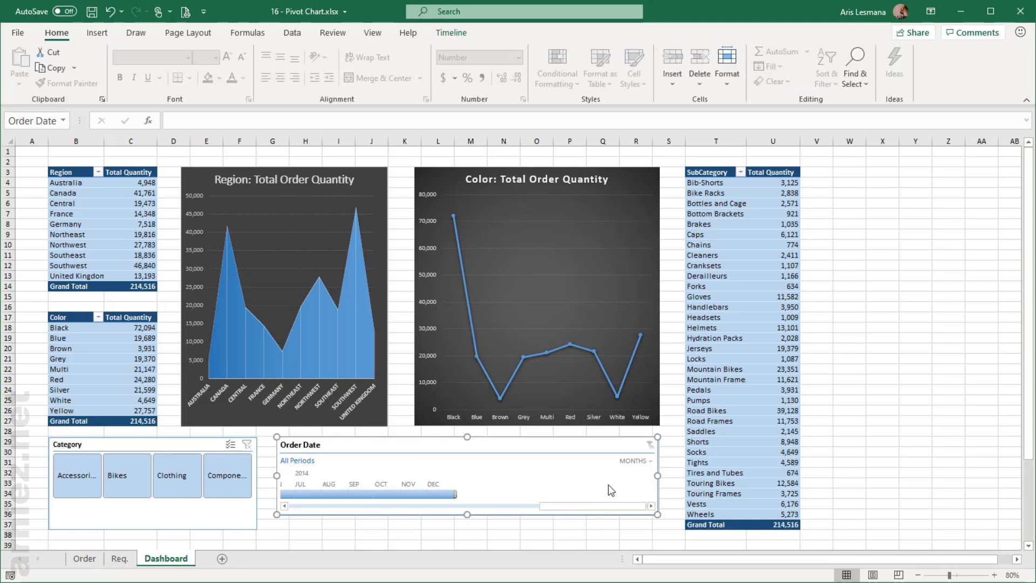
click(165, 523)
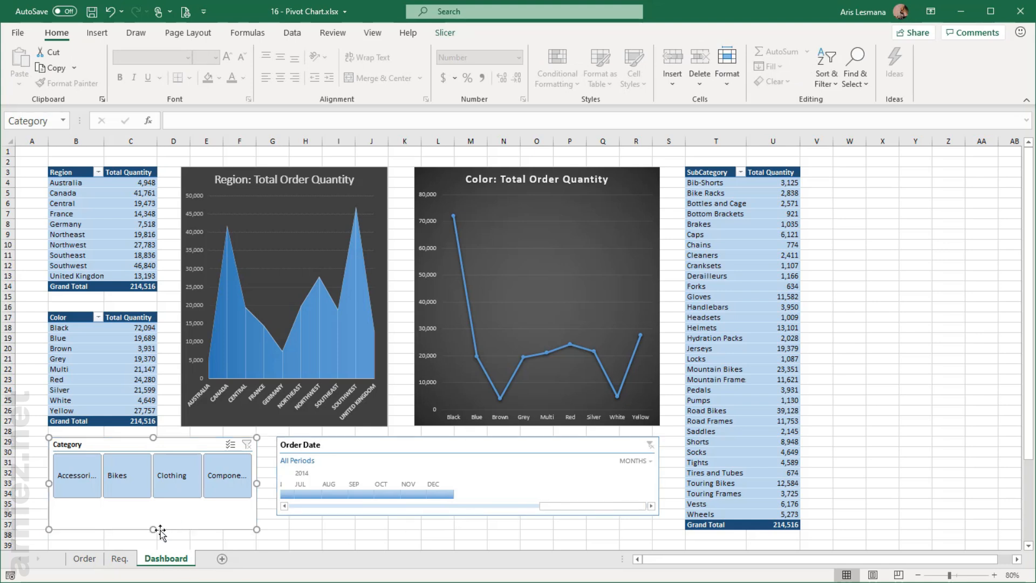
drag(155, 530, 155, 514)
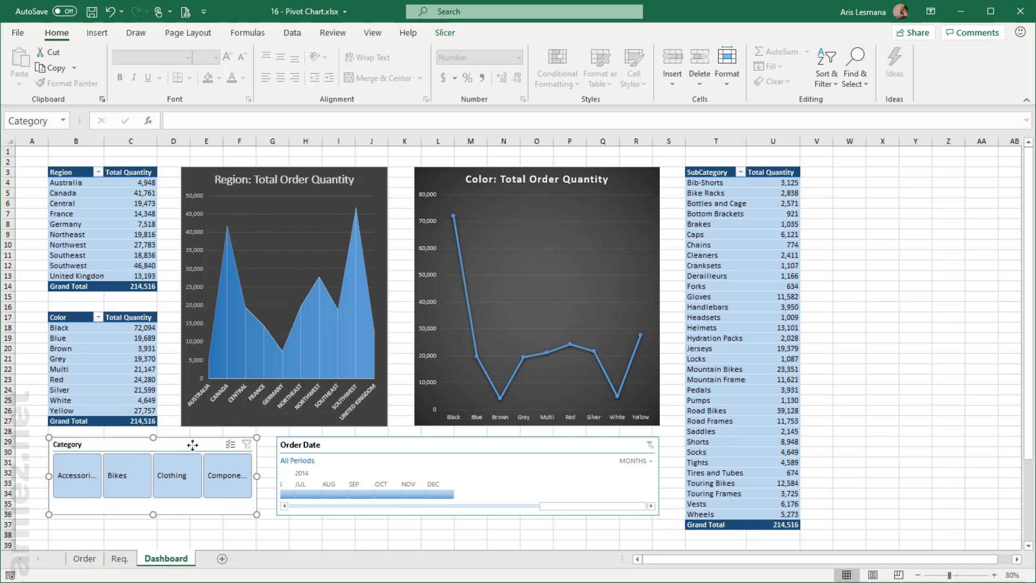
- Connect the Category slicer to the Pcolor, Pcolor_chart, Pregion_chart and Psubcat reports in addition to Pregion
click(445, 32)
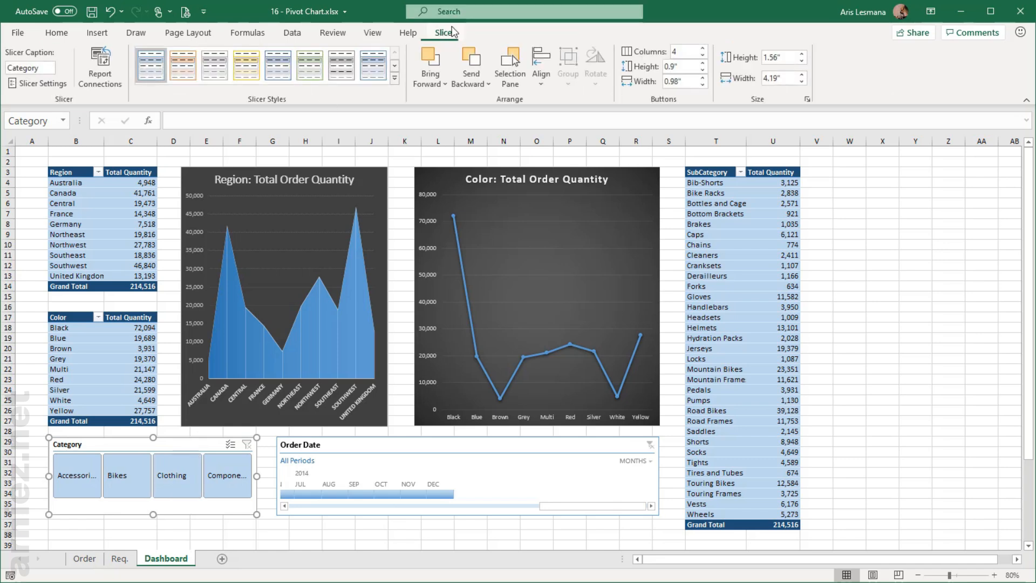
click(112, 79)
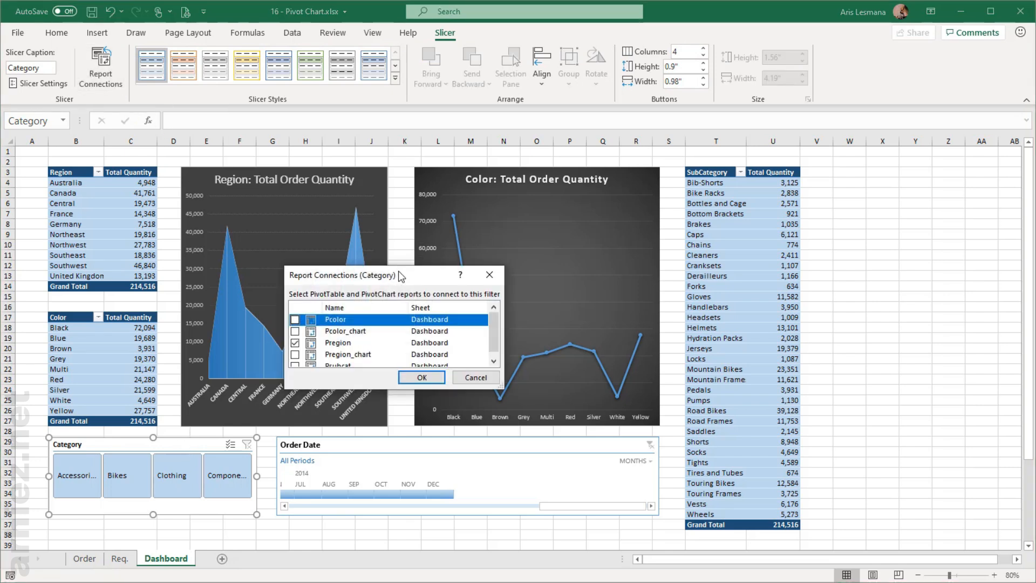
drag(397, 274, 508, 203)
drag(605, 314, 612, 374)
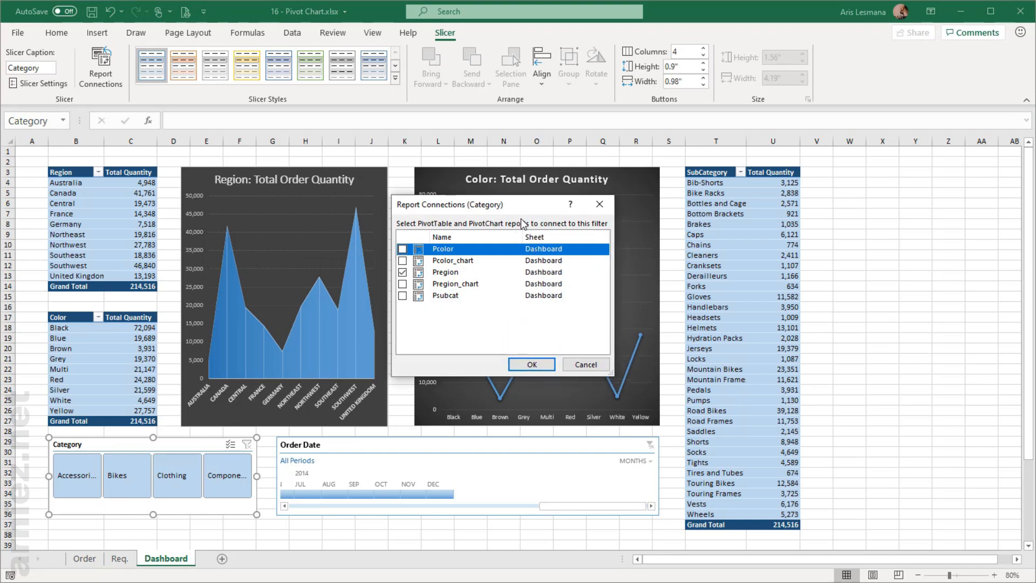
drag(522, 208, 806, 229)
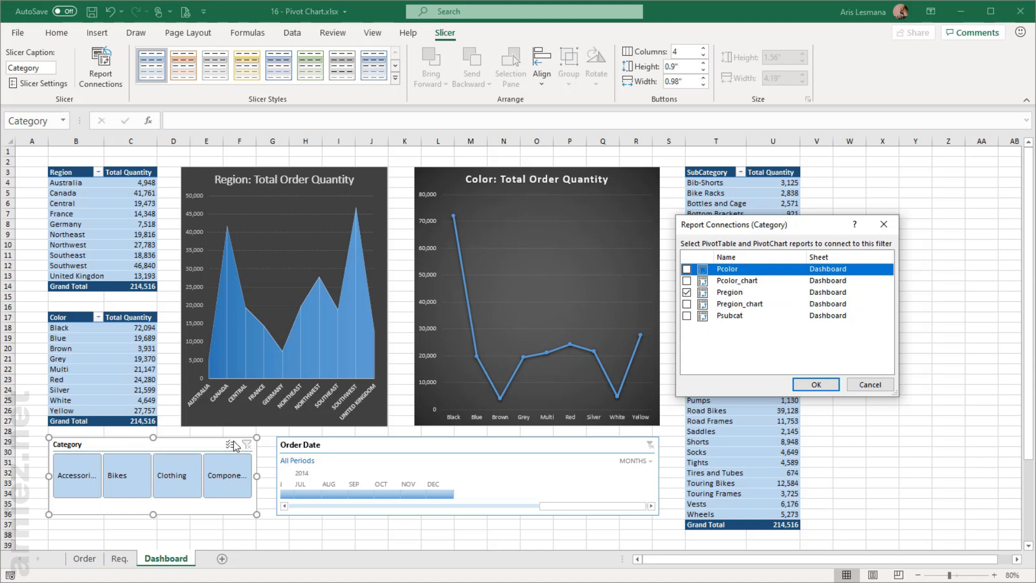
click(686, 269)
click(688, 282)
click(686, 304)
click(687, 315)
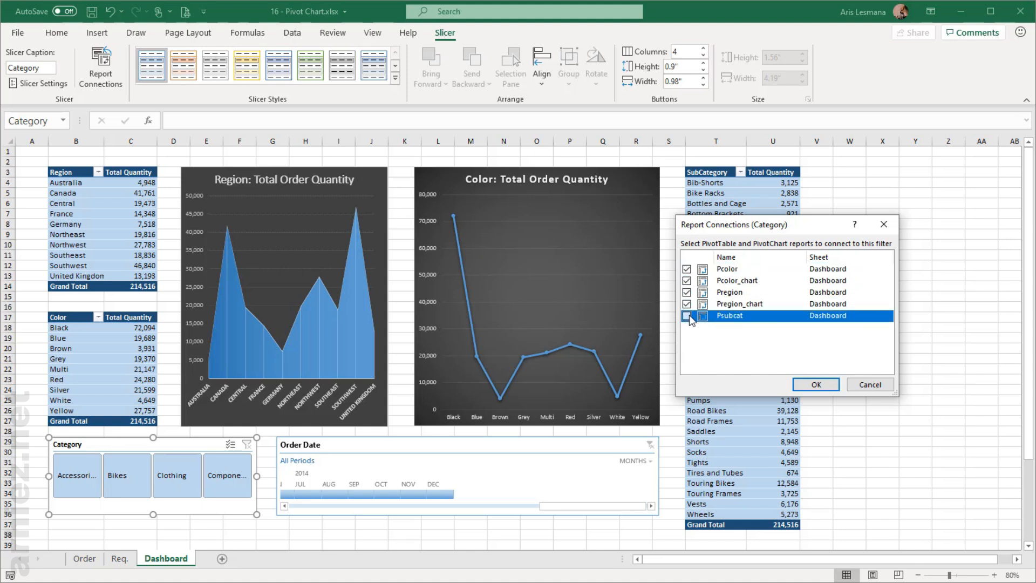
click(815, 384)
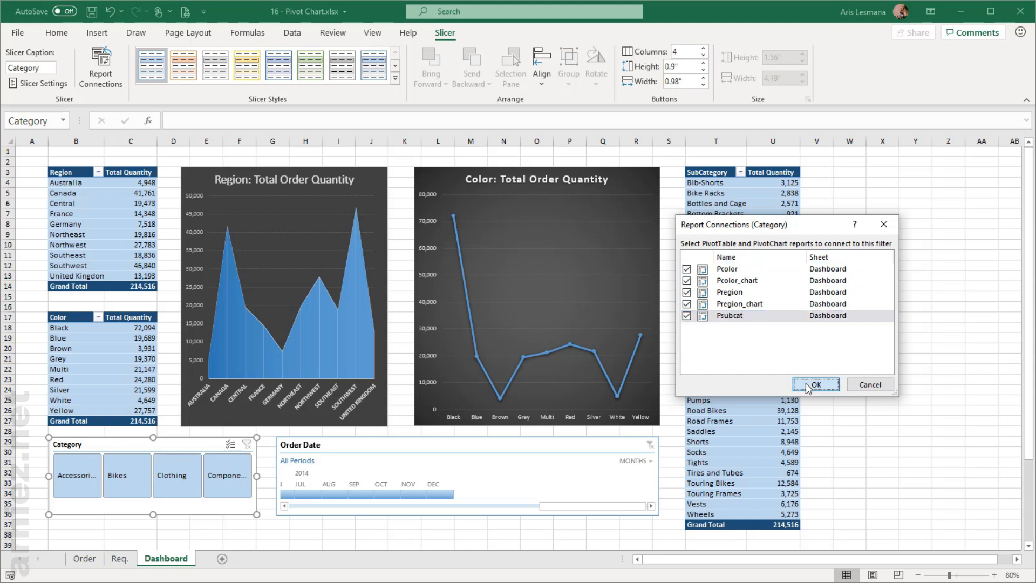
- Connect the Order Date timeline to the Pcolor, Pcolor_chart, Pregion_chart and Psubcat reports in addition to Pregion
click(549, 479)
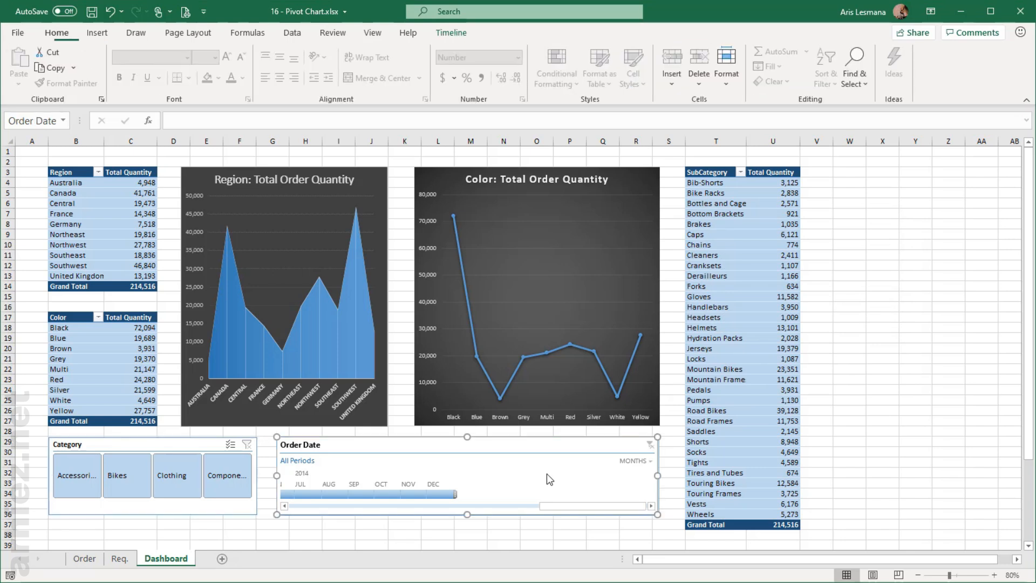
click(446, 35)
click(105, 89)
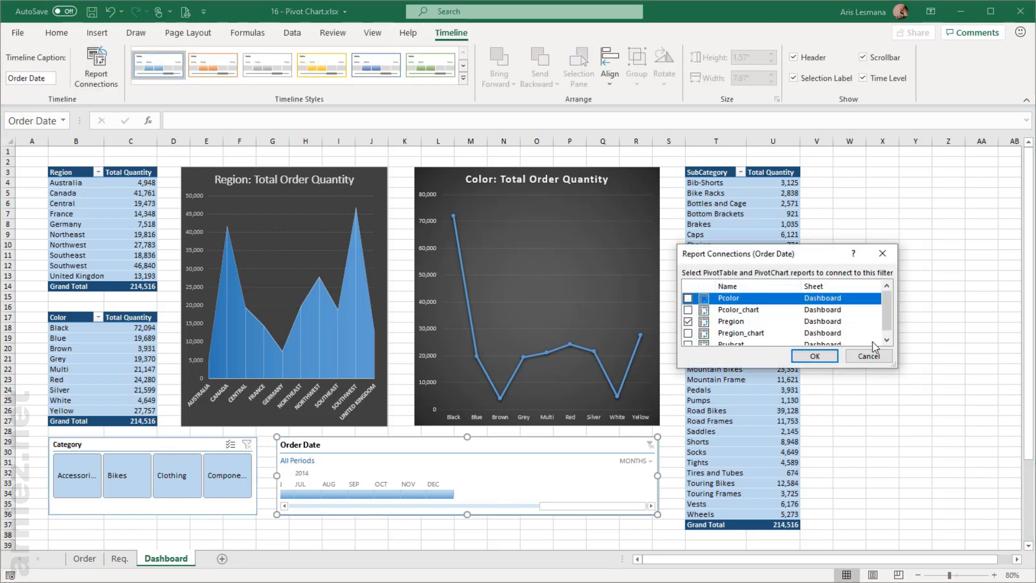
drag(894, 367, 904, 430)
click(688, 298)
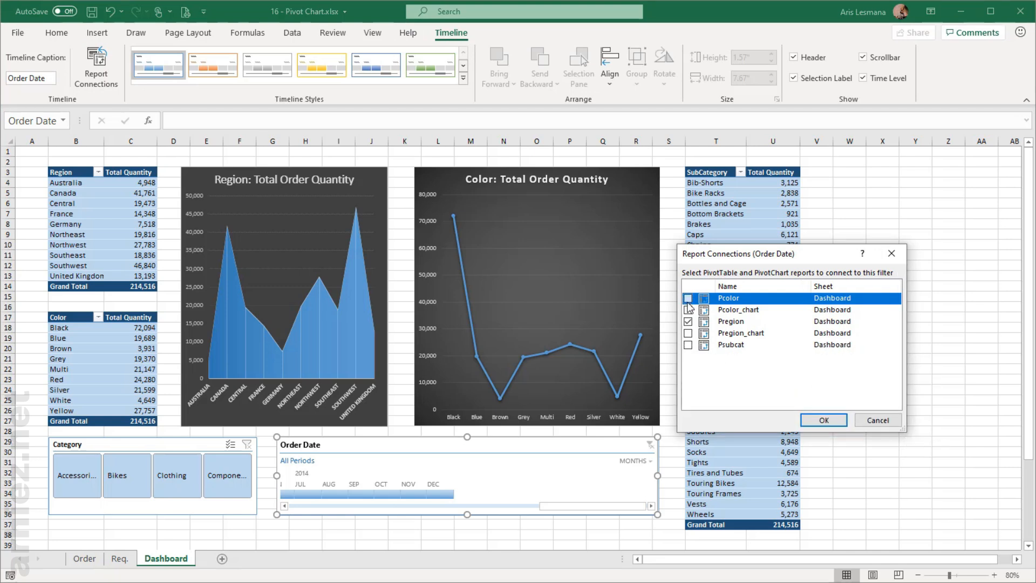
click(687, 312)
click(688, 333)
click(688, 344)
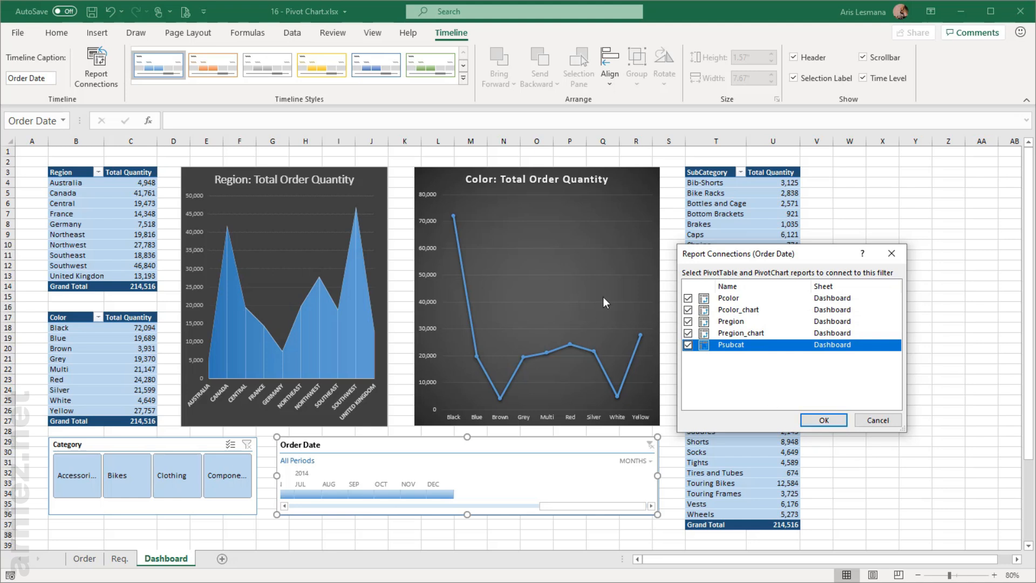
click(824, 422)
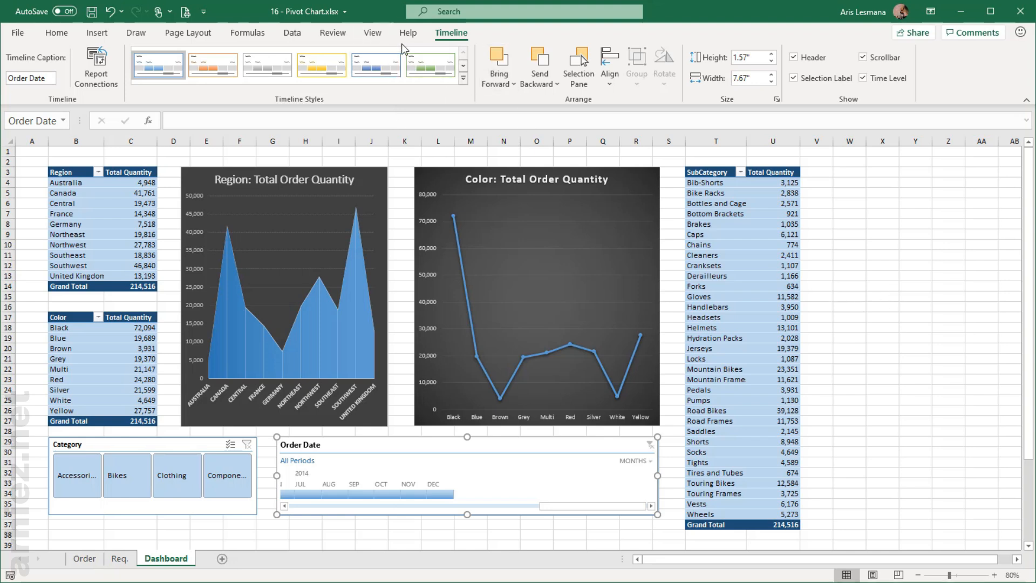
- Hide the gridlines, the row and column headings and the formula bar on the Dashboard sheet
click(372, 37)
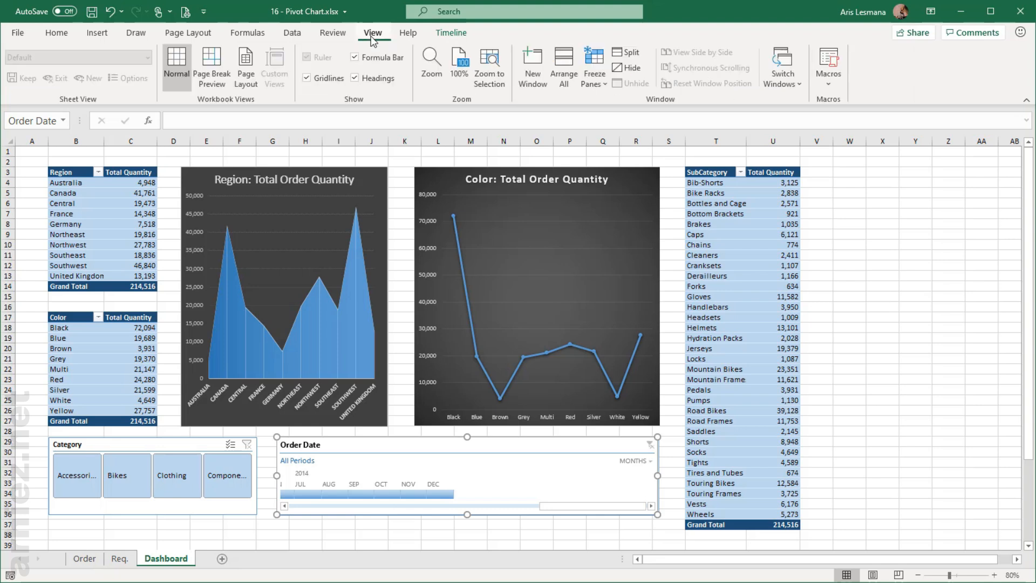
click(324, 81)
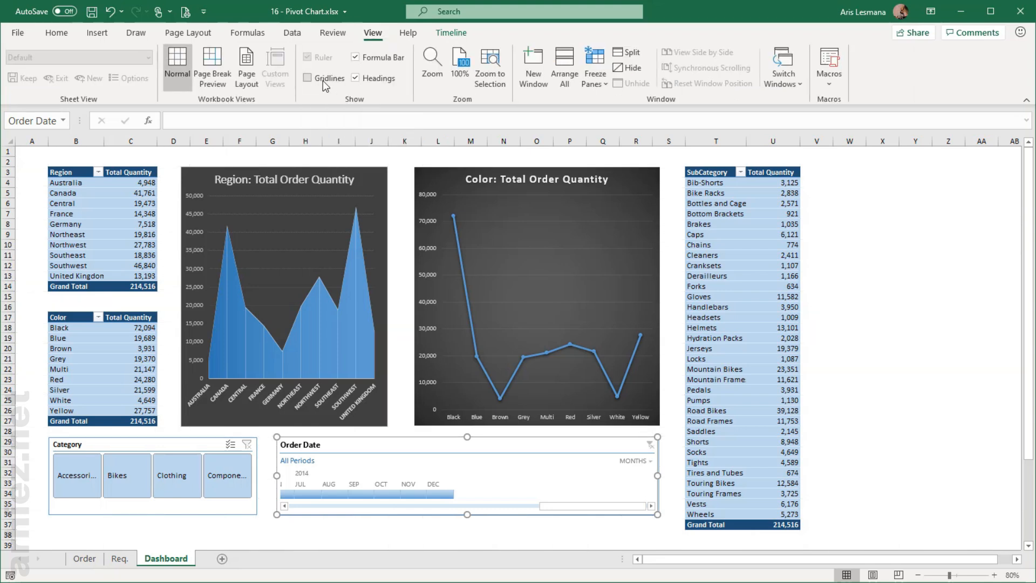
click(357, 79)
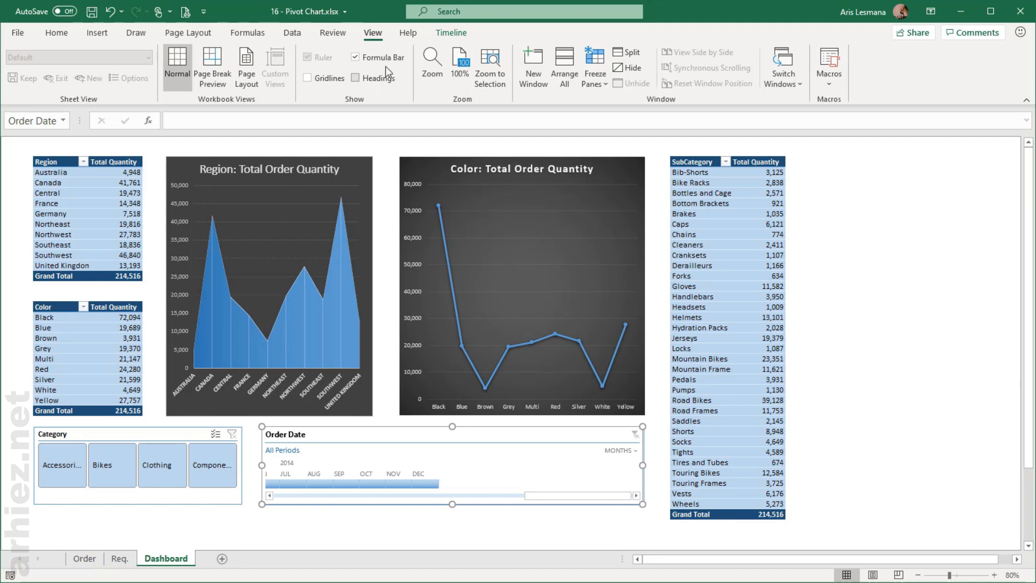
click(387, 59)
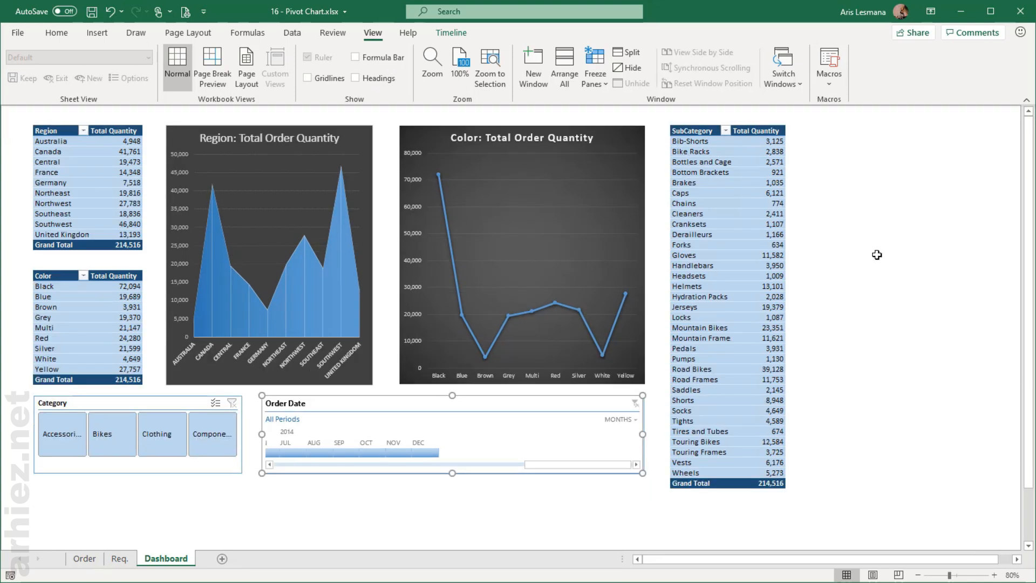
- Collapse the ribbon and enlarge the Dashboard's zoom to 100%
click(1027, 103)
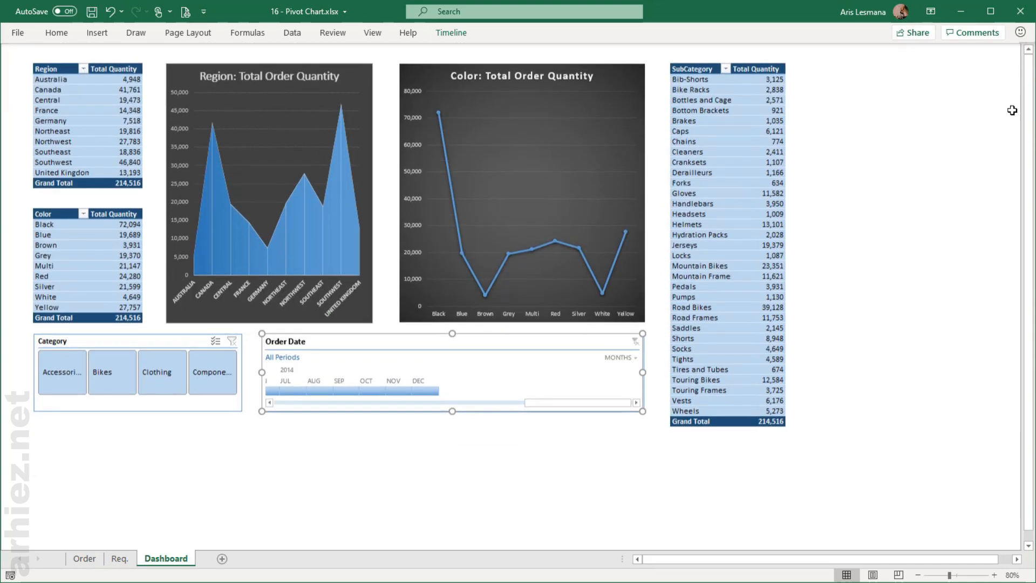
click(995, 575)
scroll(957, 366, up, 1)
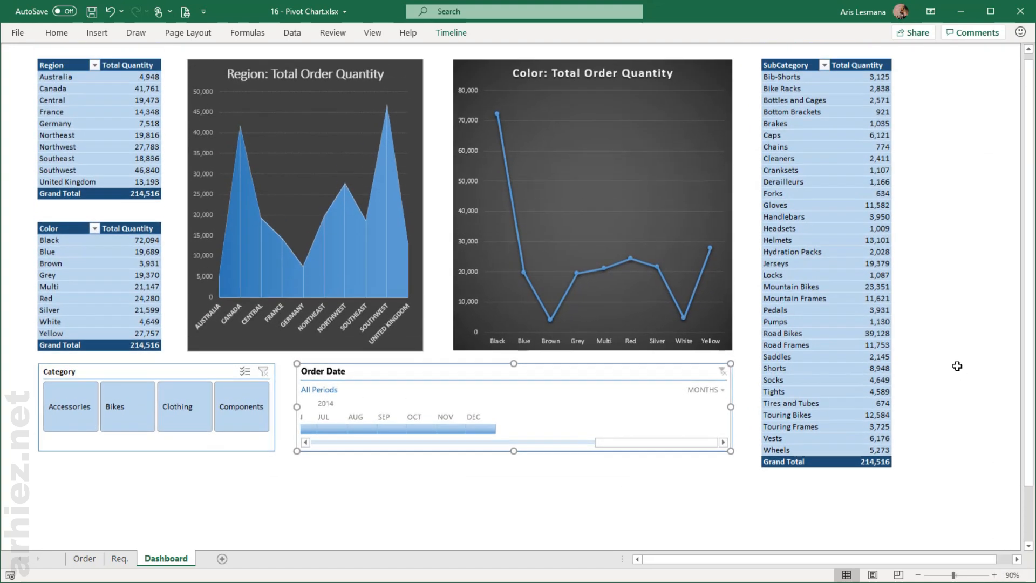
click(994, 574)
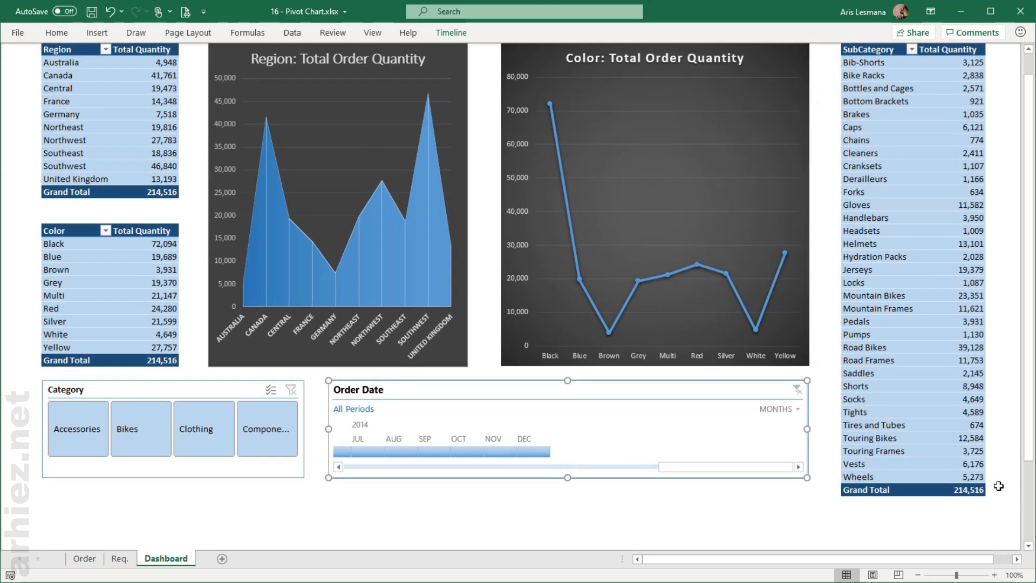
scroll(1004, 406, up, 1)
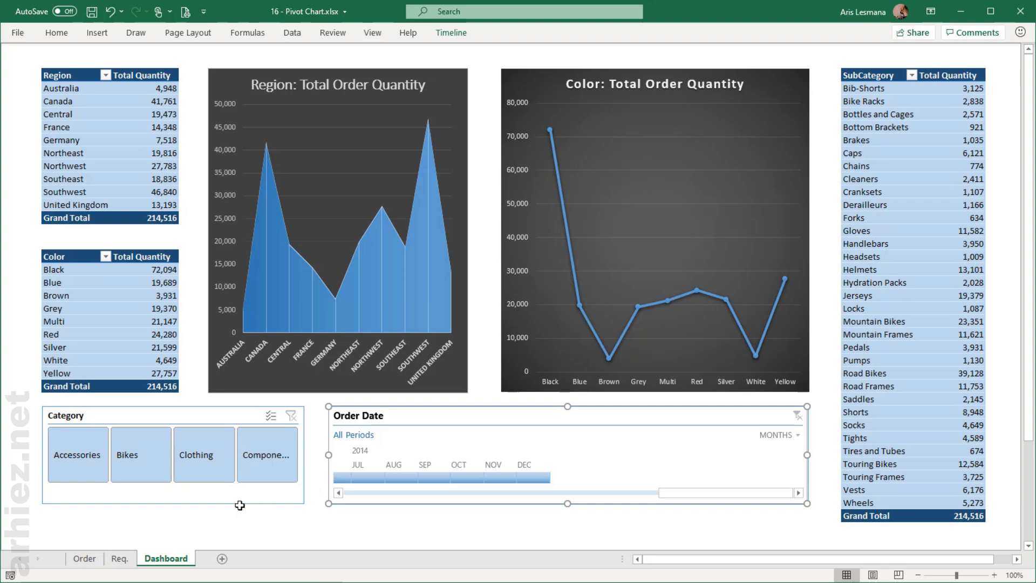
- Test the Category slicer by filtering the reports to Accessories, Bikes, Clothing and Components in turn, and clear its filter
click(88, 474)
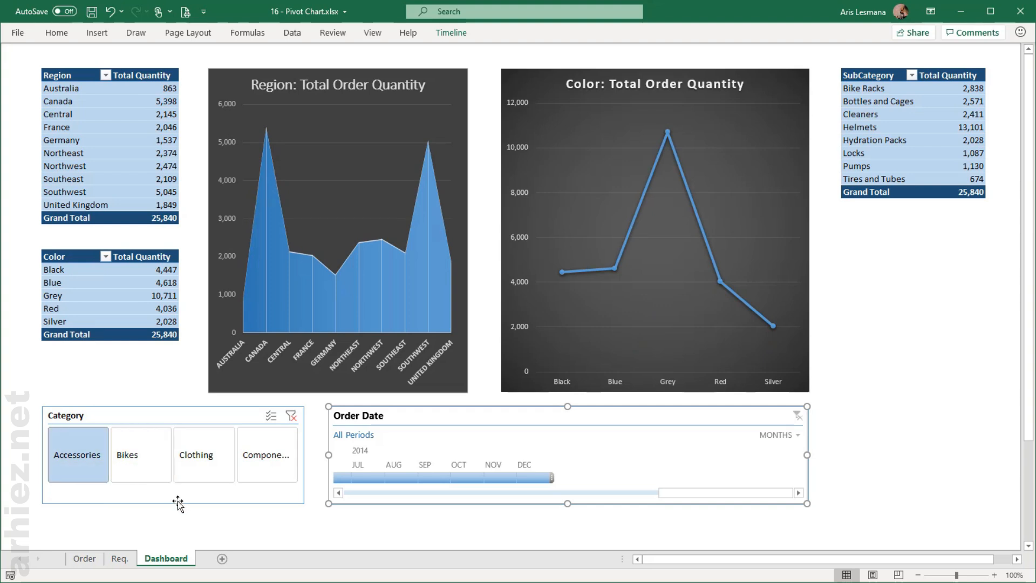
click(154, 468)
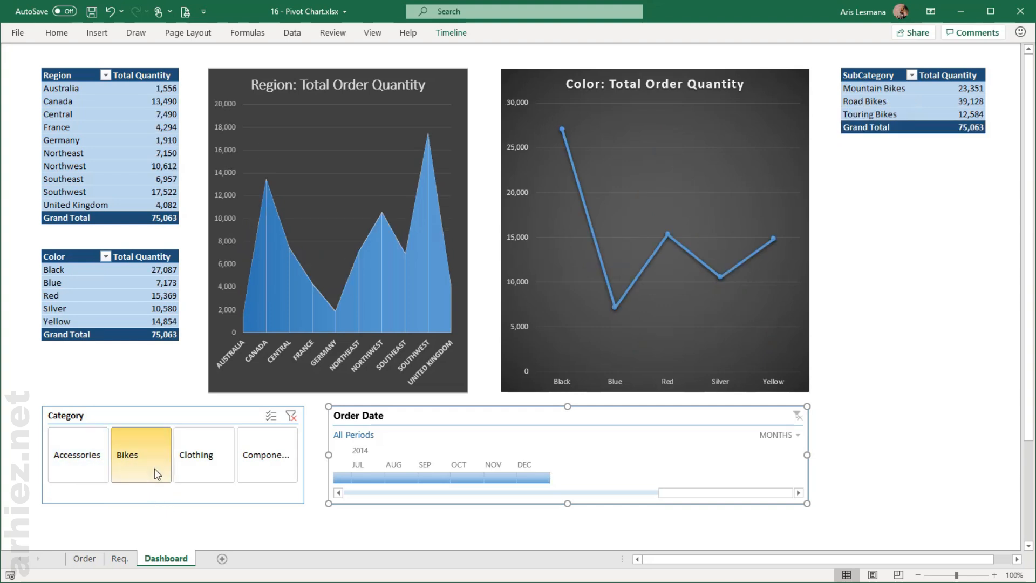
click(204, 473)
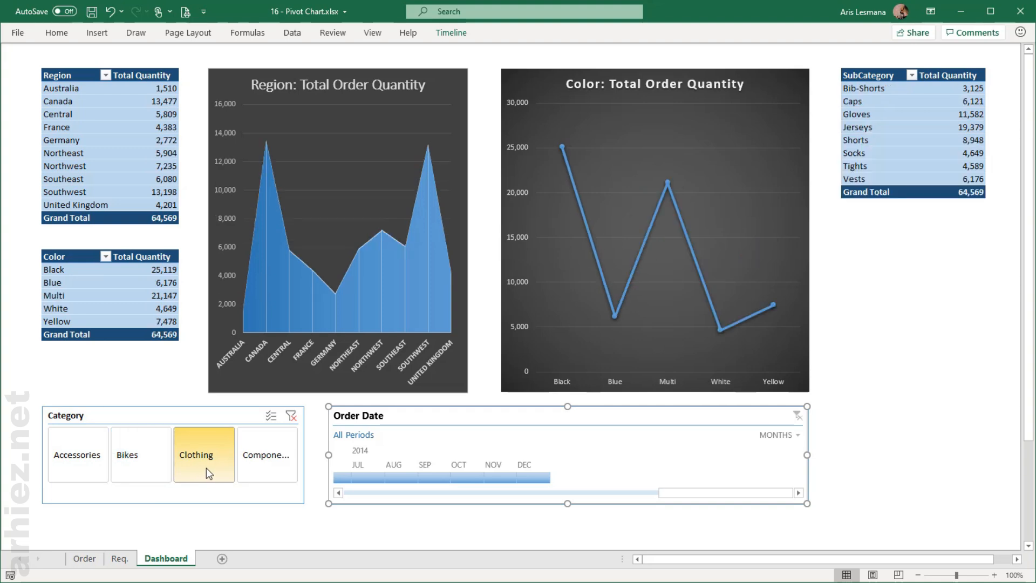
click(263, 469)
click(83, 456)
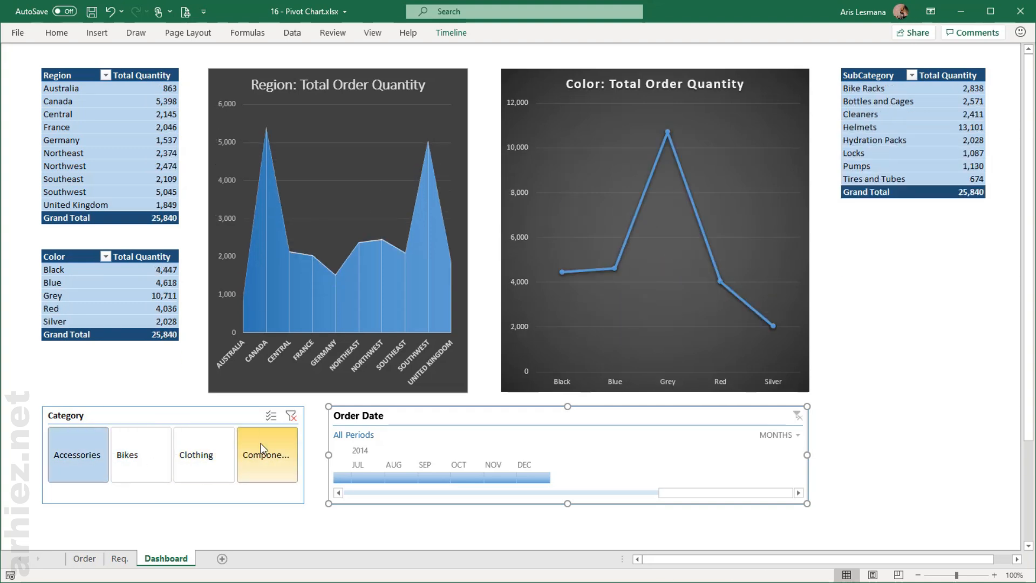
click(292, 415)
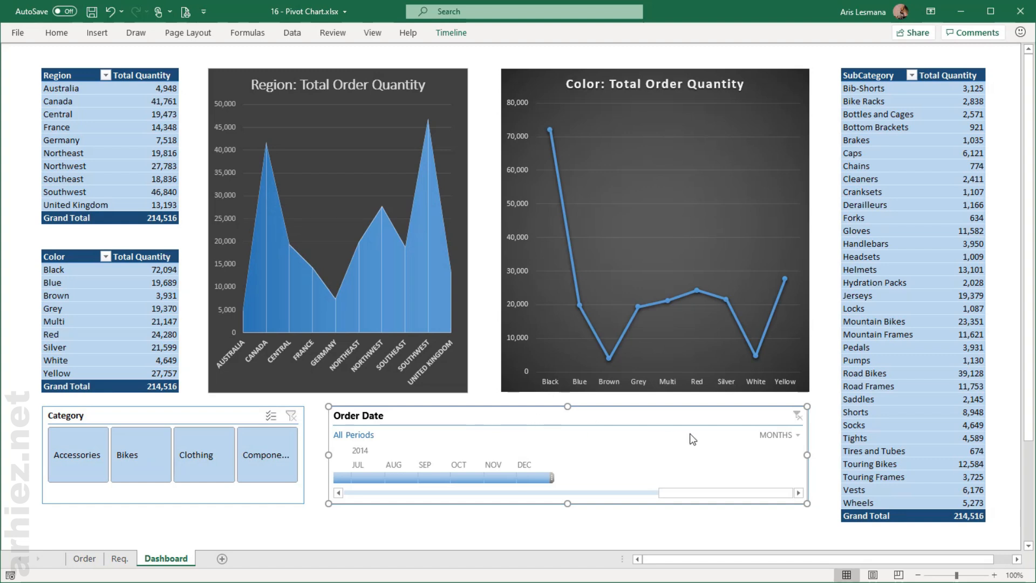
- Switch the Order Date timeline to years and filter the reports to 2011, 2012, 2013 and 2014 in turn
click(797, 435)
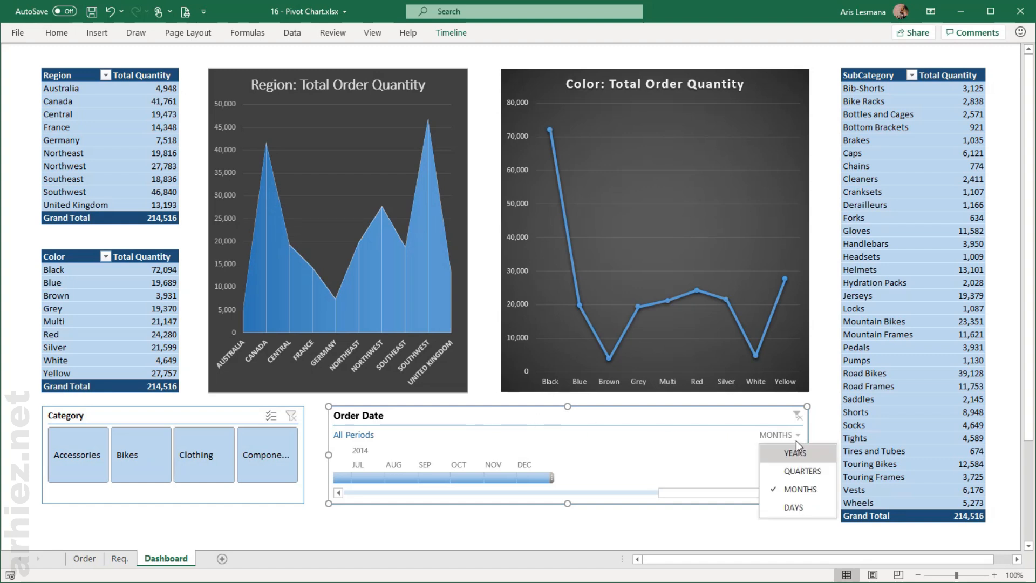
click(797, 456)
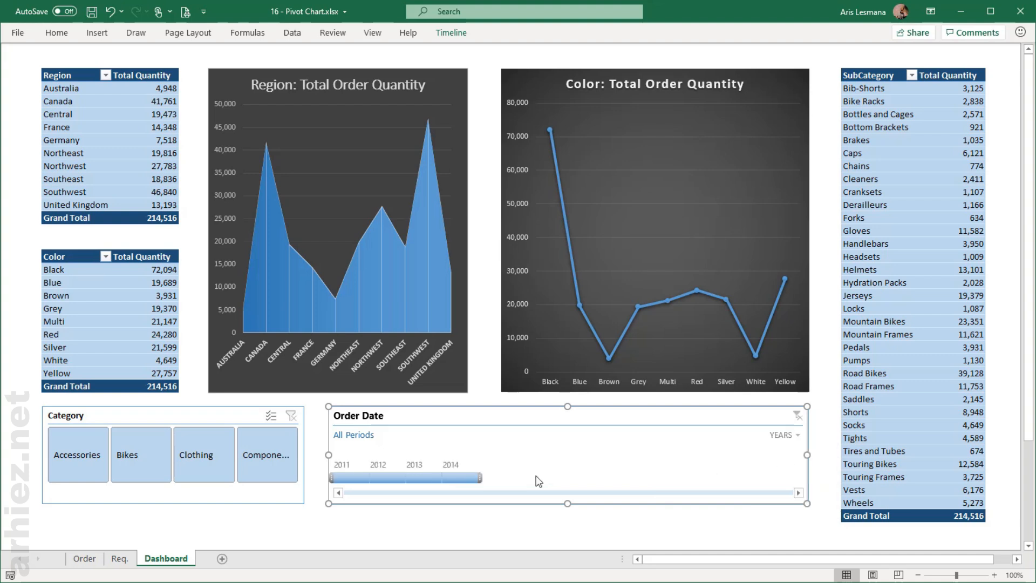
click(349, 479)
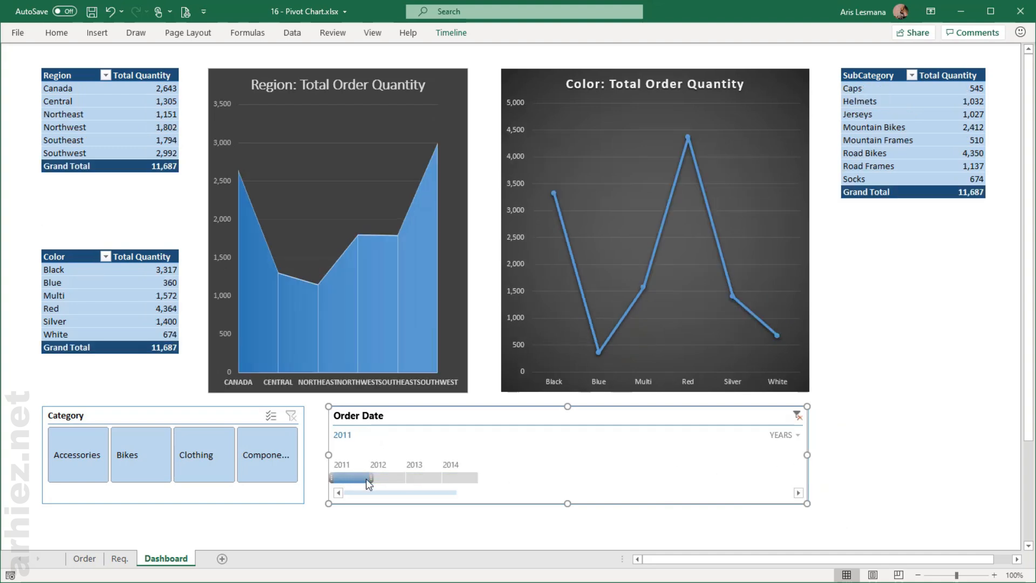
click(389, 478)
click(424, 477)
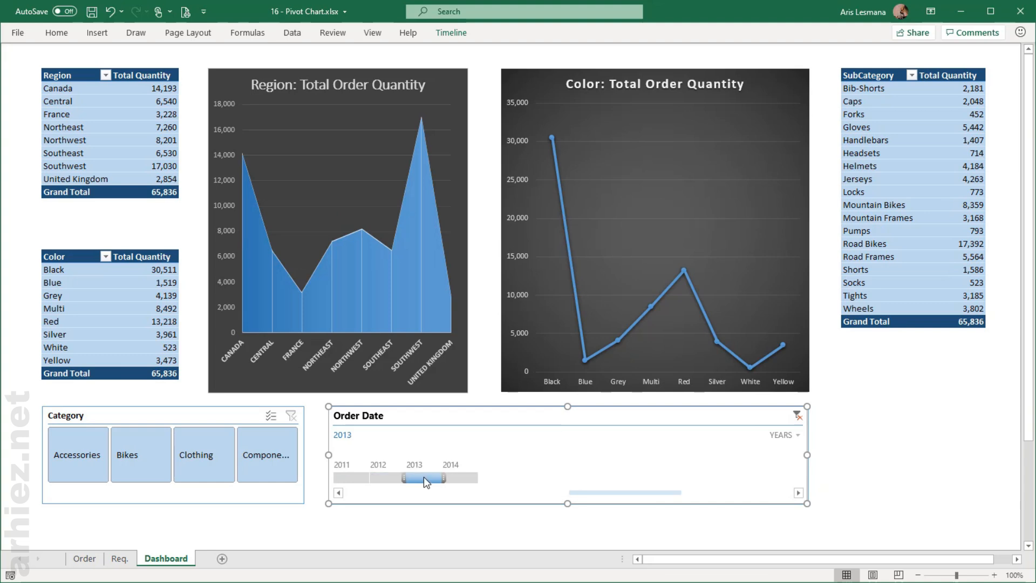
click(462, 477)
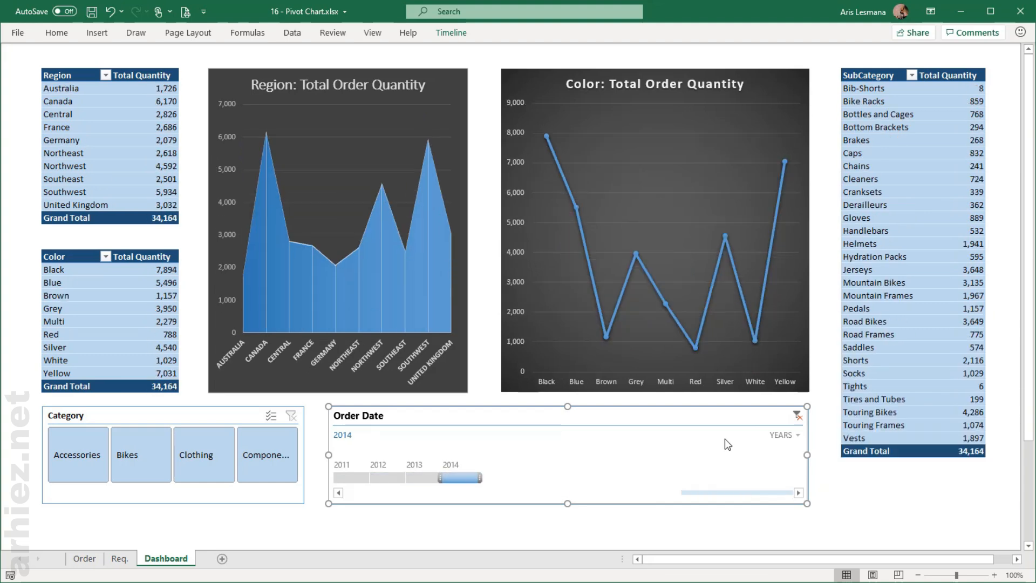
- Switch the Order Date timeline to quarters and try single-quarter filters, including Q3 2013 and finally Q1 2014
click(798, 435)
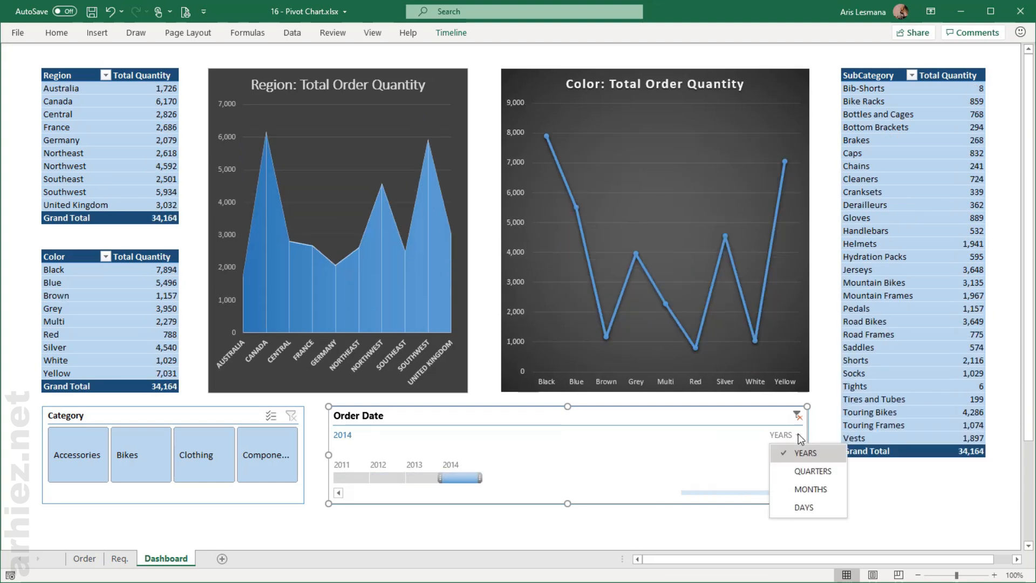
click(801, 470)
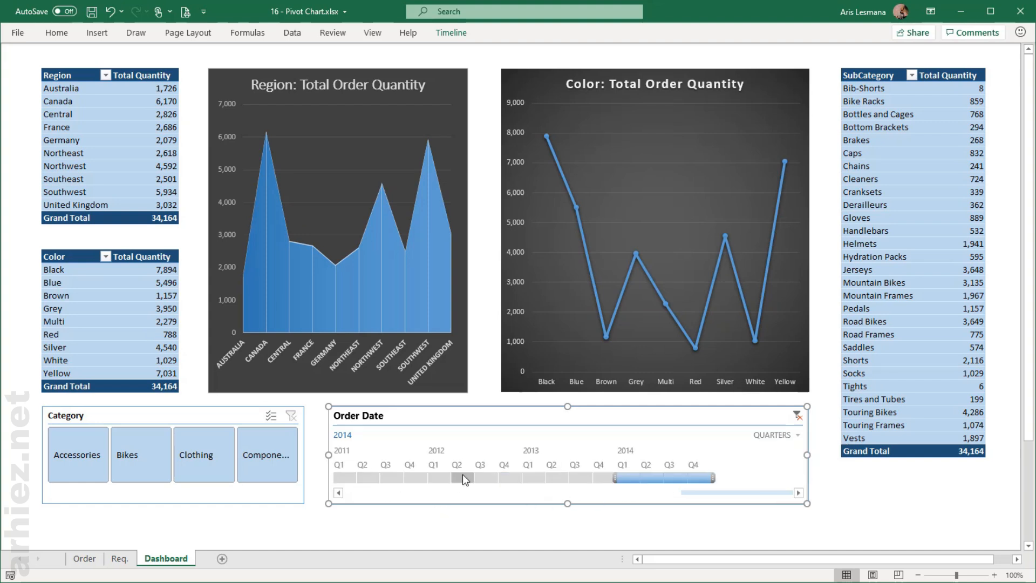
click(433, 477)
drag(469, 477, 585, 477)
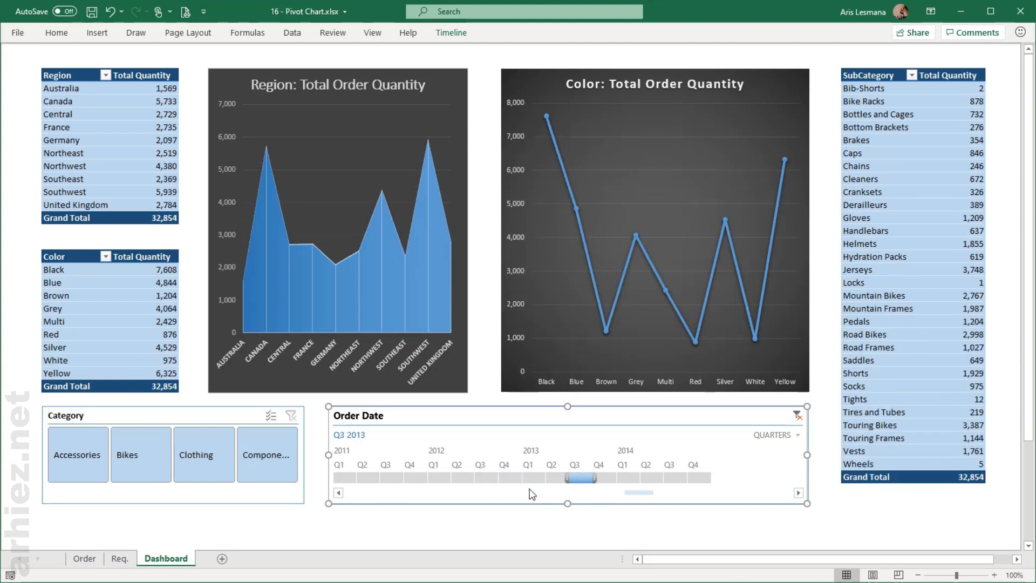
click(624, 476)
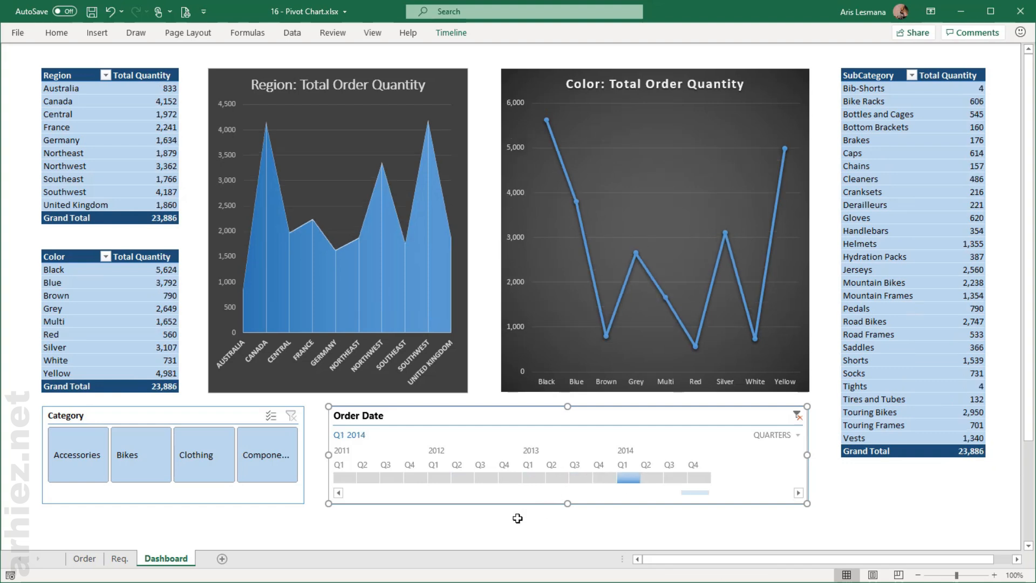
- Filter the Q1 2014 data by Accessories, Clothing and Components in turn, and clear both the Category slicer and Order Date timeline filters
click(87, 467)
click(214, 453)
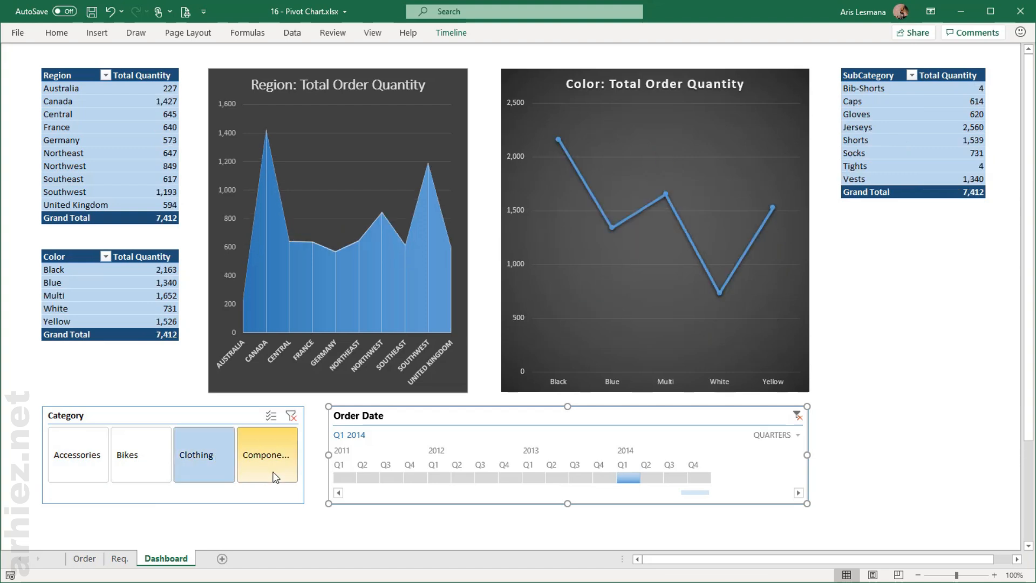
click(273, 474)
click(291, 415)
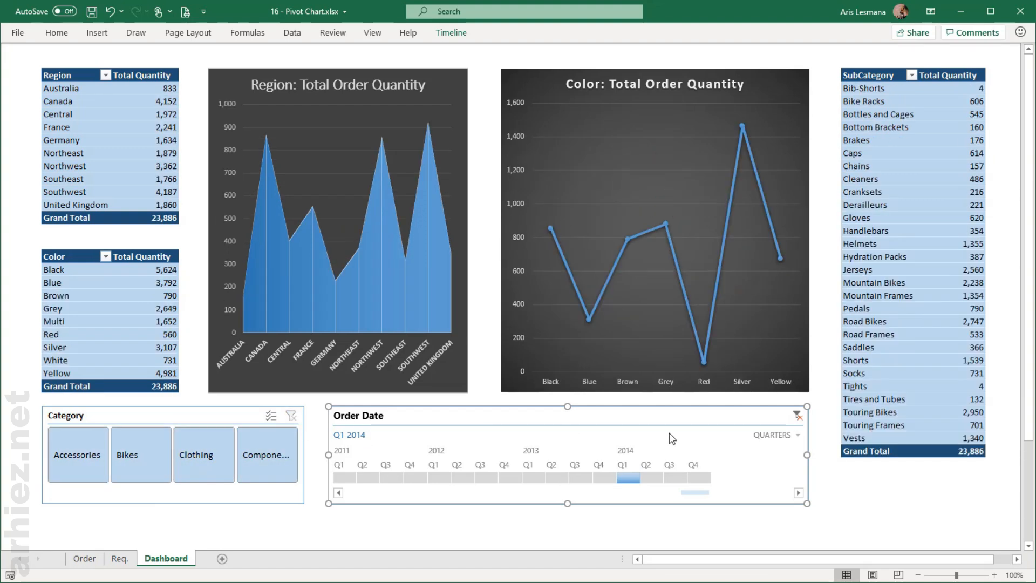
click(796, 416)
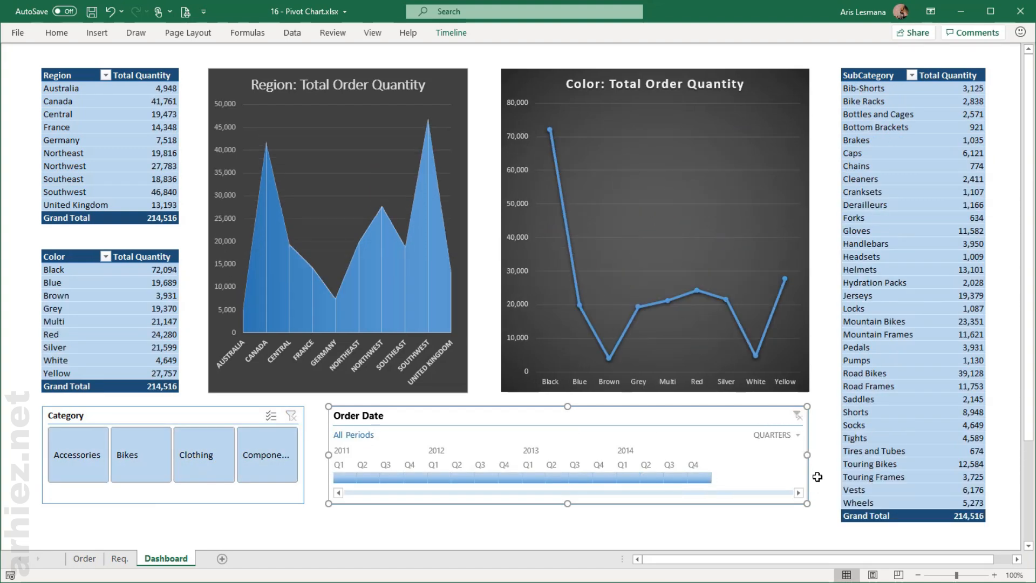